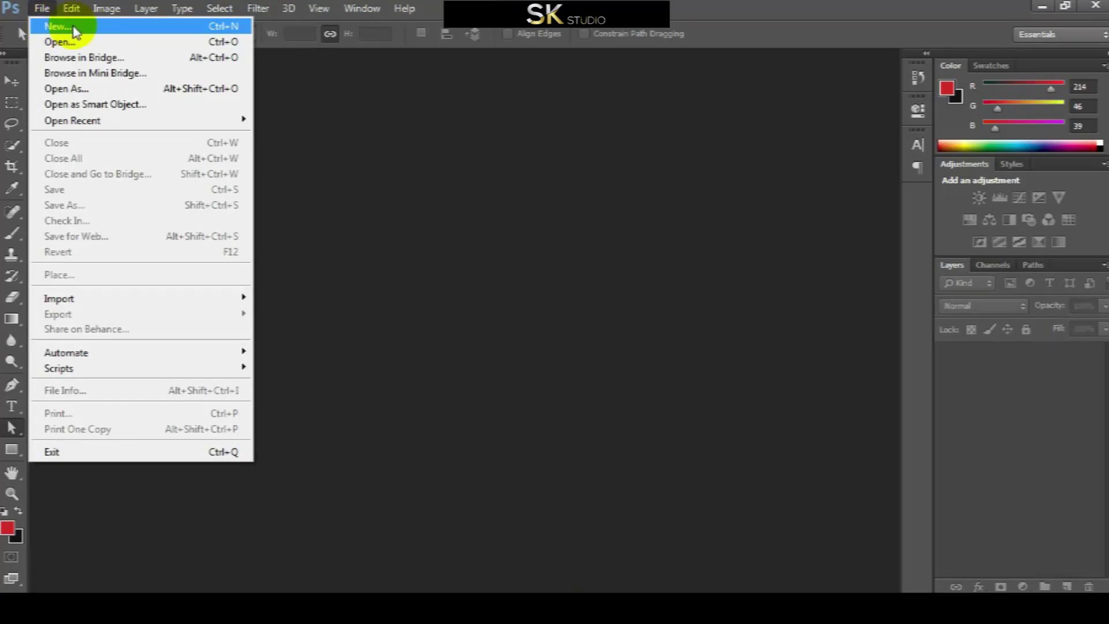
Create the Photography_Card document at 3.5 × 2.1 in, 300 ppi, CMYK, with a white background
{"action": "type", "text": "Photography_Card"}
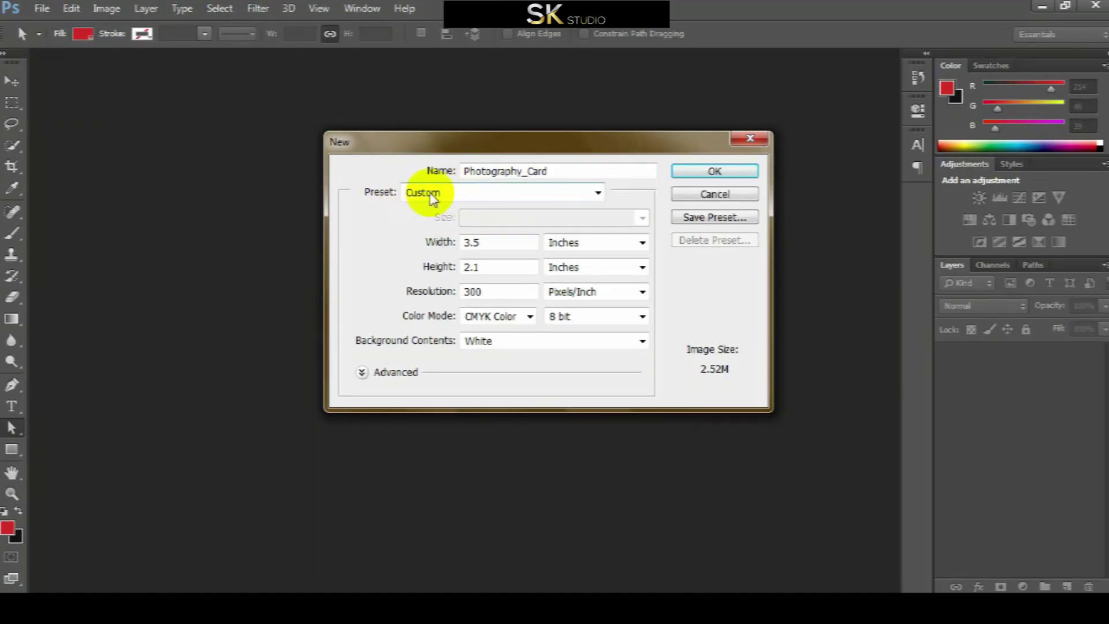
{"action": "double_click", "coordinate": [500, 242]}
{"action": "left_click", "coordinate": [589, 243]}
{"action": "left_click", "coordinate": [577, 268]}
{"action": "double_click", "coordinate": [500, 268]}
{"action": "left_click", "coordinate": [426, 292]}
{"action": "left_click", "coordinate": [503, 318]}
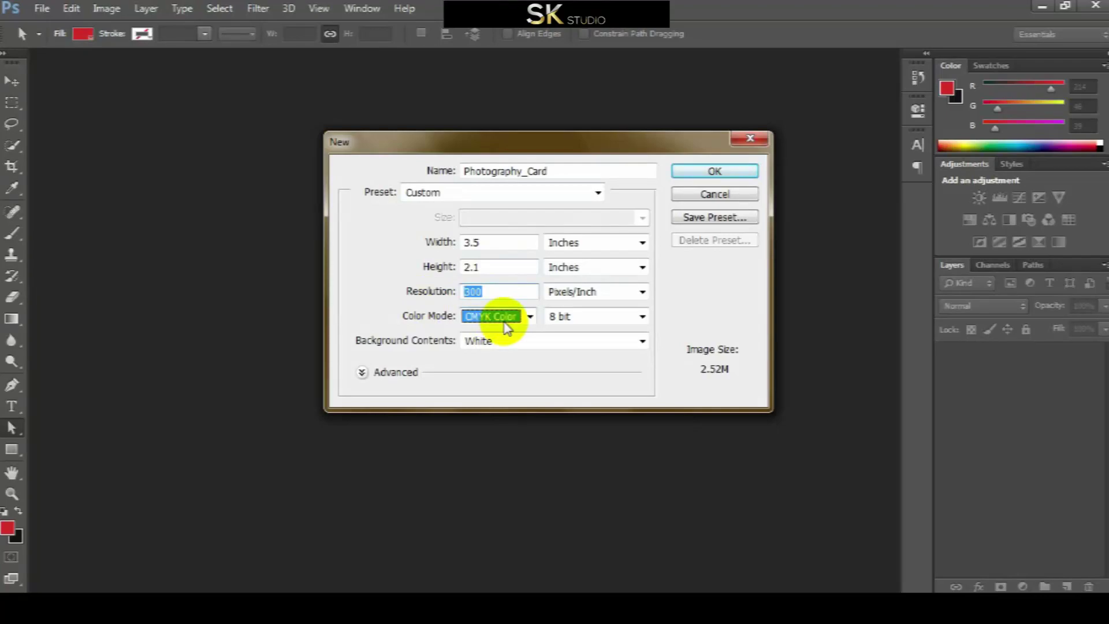
{"action": "left_click", "coordinate": [508, 373]}
{"action": "left_click", "coordinate": [693, 172]}
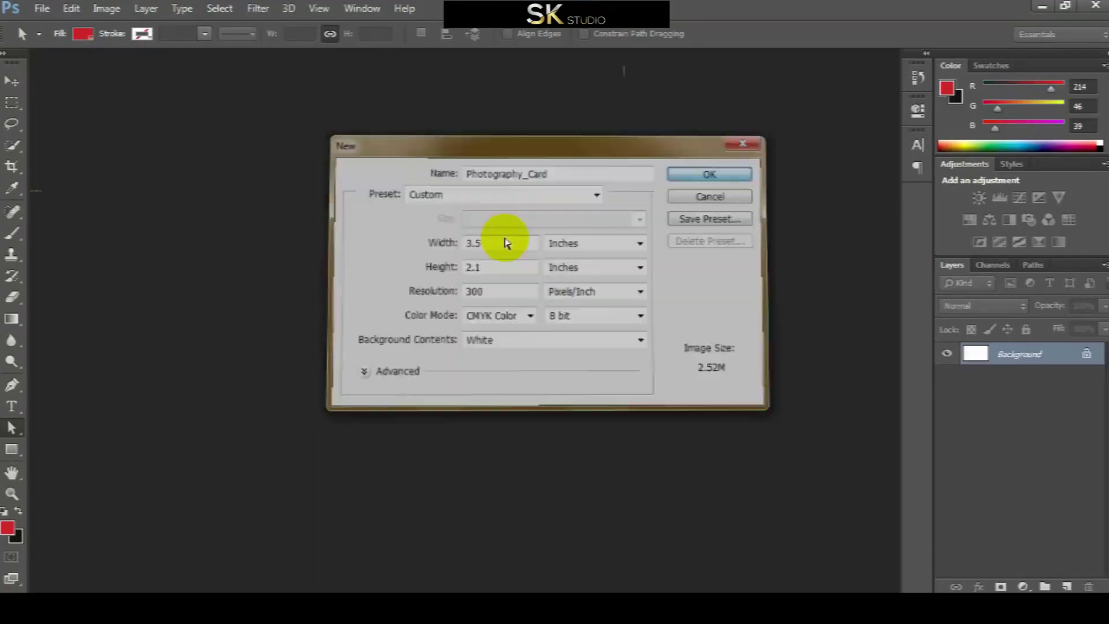
Add horizontal margin guides just inside the top and bottom edges of the card
{"action": "left_click_drag", "start_coordinate": [11, 102], "coordinate": [95, 102]}
{"action": "left_click_drag", "start_coordinate": [335, 125], "coordinate": [335, 183]}
{"action": "left_click_drag", "start_coordinate": [339, 92], "coordinate": [376, 183]}
{"action": "left_click", "coordinate": [220, 8]}
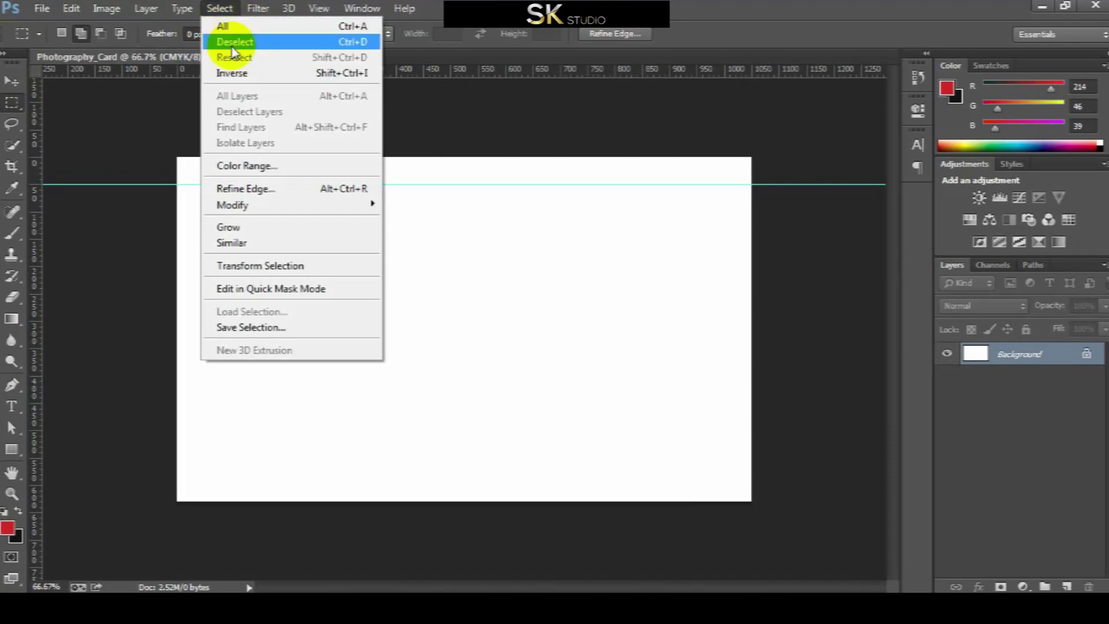
{"action": "left_click", "coordinate": [350, 42]}
{"action": "left_click_drag", "start_coordinate": [339, 500], "coordinate": [336, 473]}
{"action": "left_click_drag", "start_coordinate": [345, 85], "coordinate": [374, 473]}
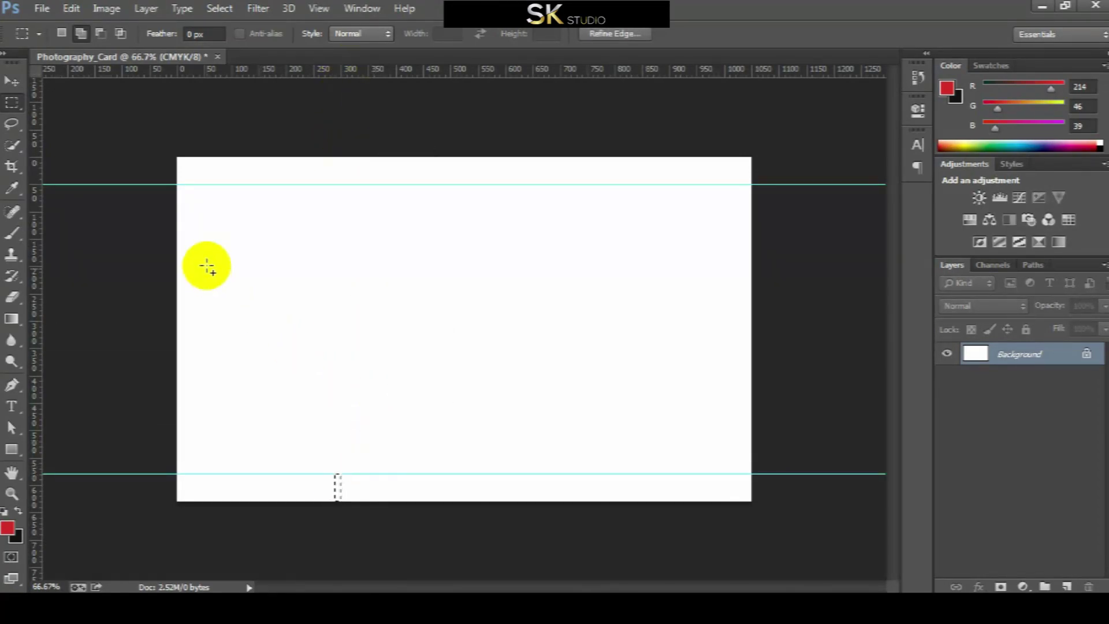
{"action": "left_click", "coordinate": [123, 338]}
Add vertical margin guides at 48 px and 1024.5 px, then deselect
{"action": "left_click_drag", "start_coordinate": [124, 332], "coordinate": [203, 354]}
{"action": "left_click_drag", "start_coordinate": [35, 352], "coordinate": [202, 362]}
{"action": "left_click", "coordinate": [103, 365]}
{"action": "left_click_drag", "start_coordinate": [751, 283], "coordinate": [724, 312]}
{"action": "left_click_drag", "start_coordinate": [54, 312], "coordinate": [723, 314]}
{"action": "key", "text": "ctrl+d"}
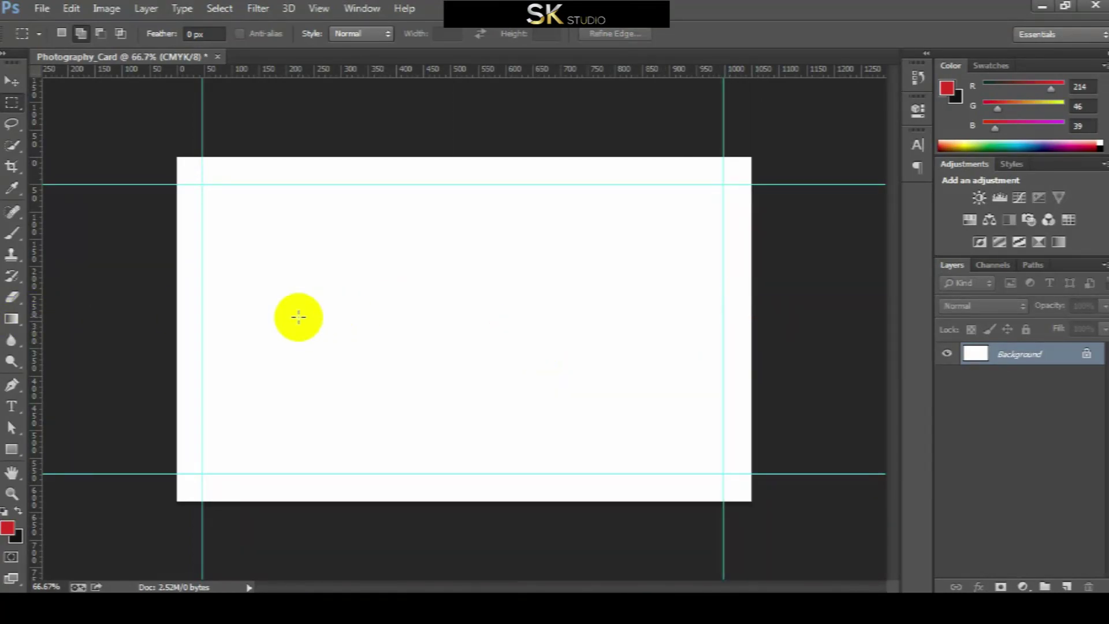
Check the card's pixel size and draw a black 1050 × 630 px rectangle
{"action": "left_click", "coordinate": [107, 8]}
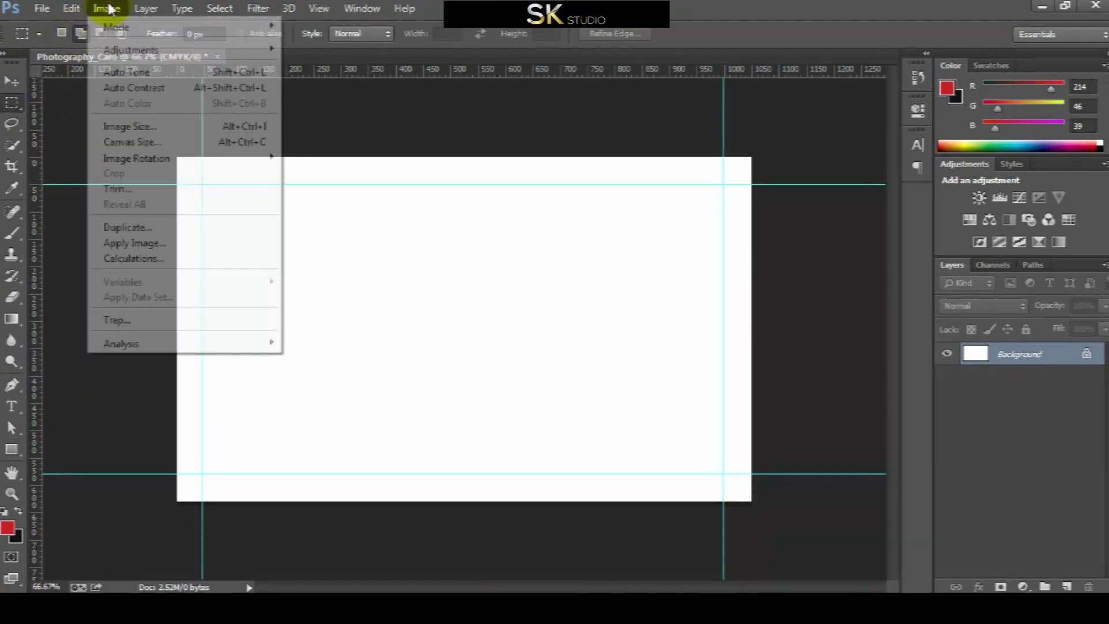
{"action": "left_click", "coordinate": [160, 133]}
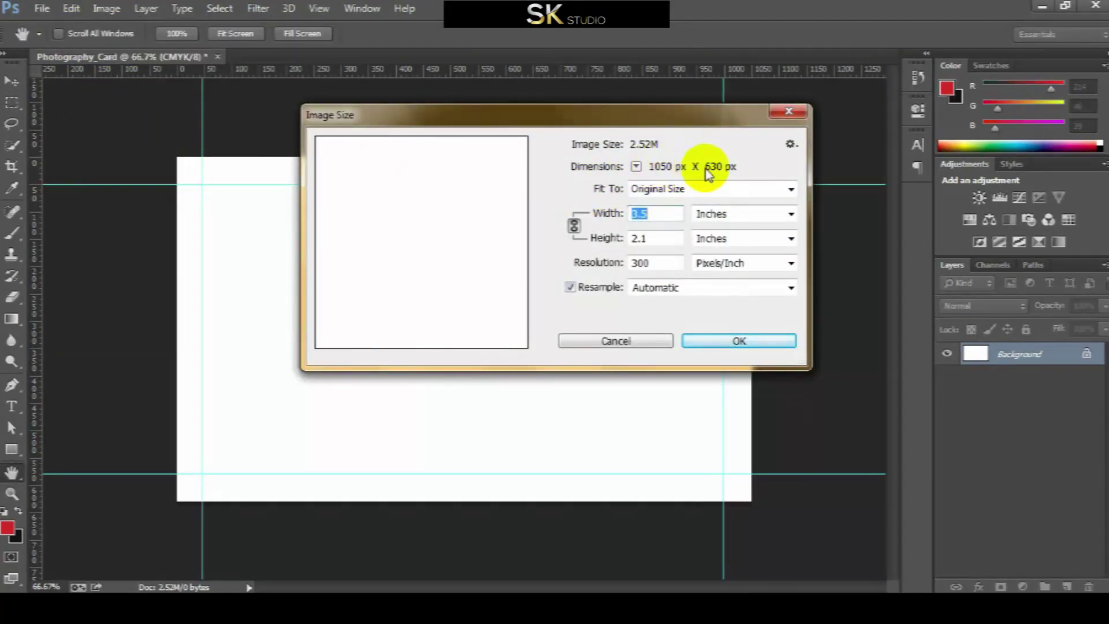
{"action": "left_click", "coordinate": [722, 341]}
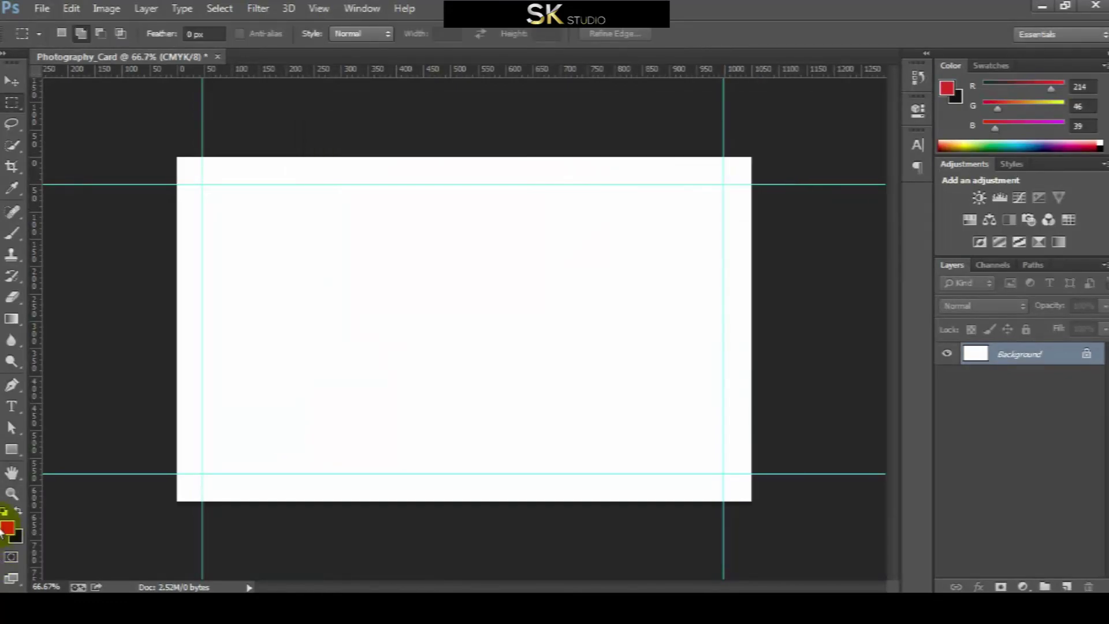
{"action": "right_click", "coordinate": [13, 450]}
{"action": "left_click", "coordinate": [74, 448]}
{"action": "left_click", "coordinate": [102, 306]}
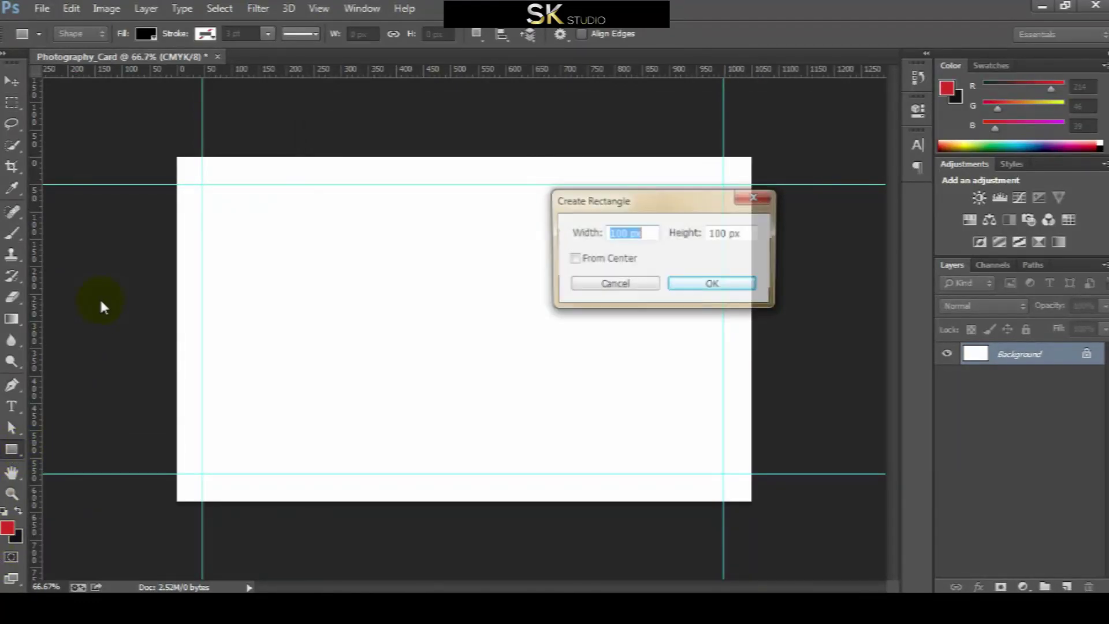
{"action": "type", "text": "1"}
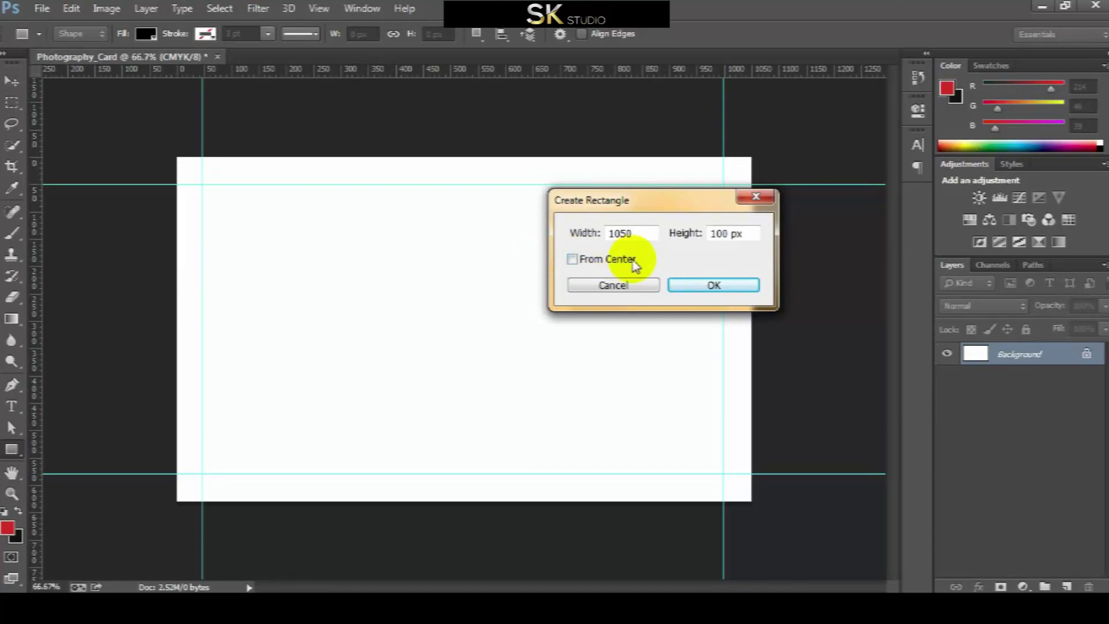
{"action": "double_click", "coordinate": [729, 233]}
{"action": "type", "text": "63"}
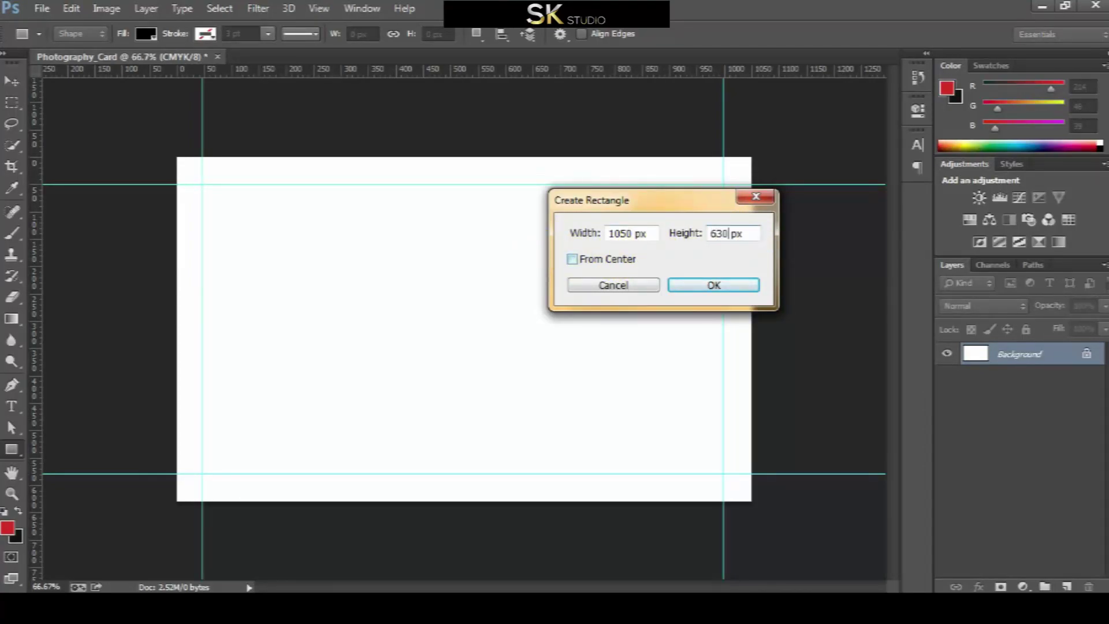
{"action": "left_click", "coordinate": [711, 284]}
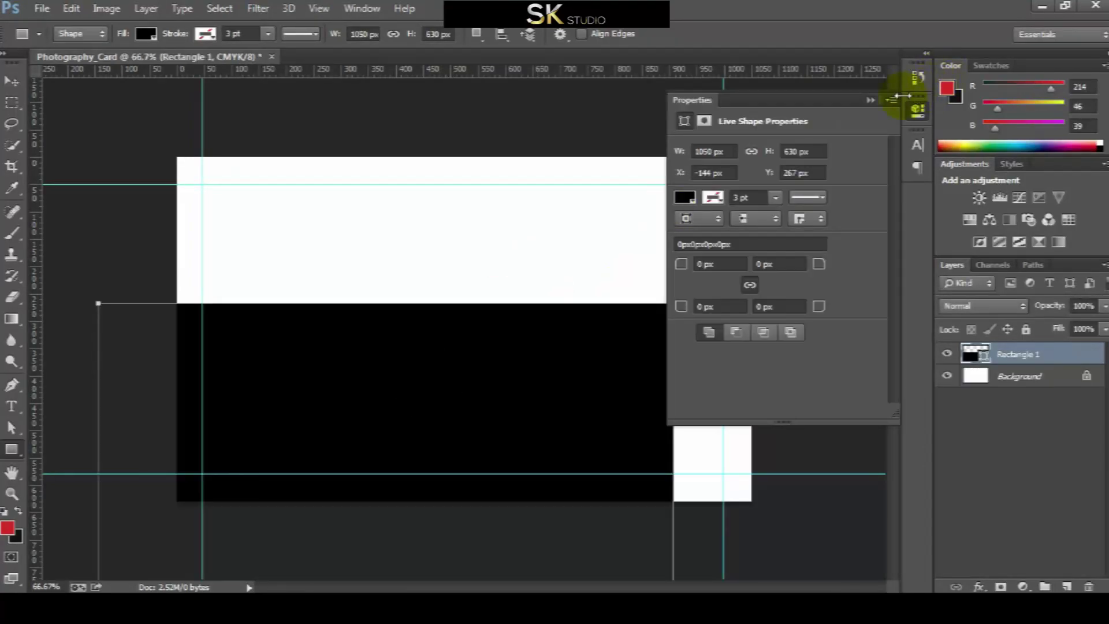
{"action": "left_click", "coordinate": [869, 100]}
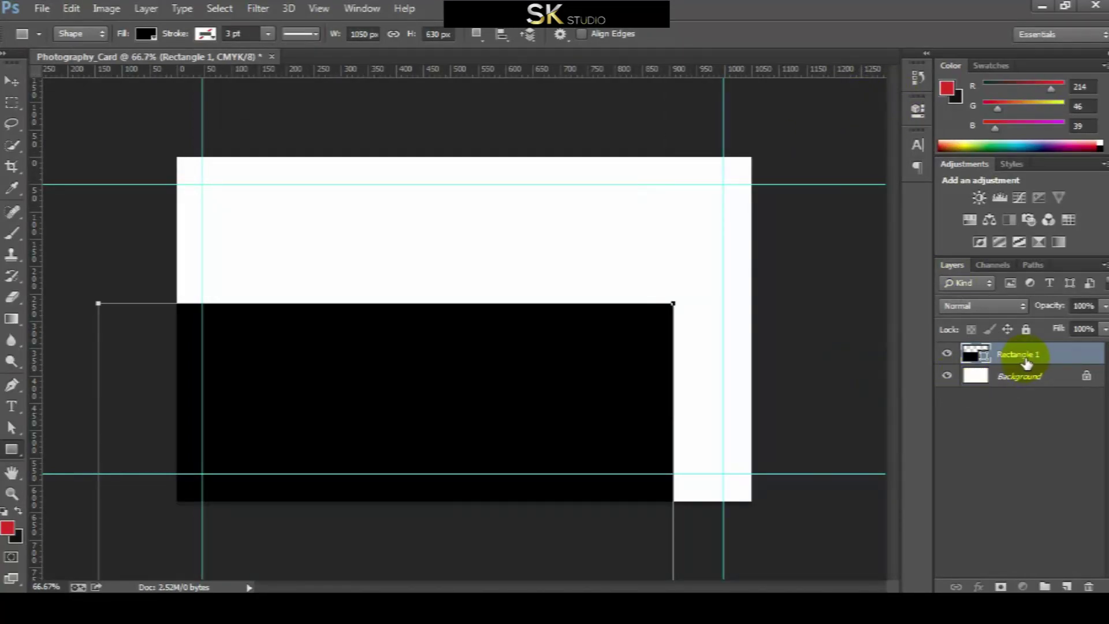
Center the rectangle vertically and horizontally on the Background layer
{"action": "left_click", "coordinate": [1040, 377], "text": "shift"}
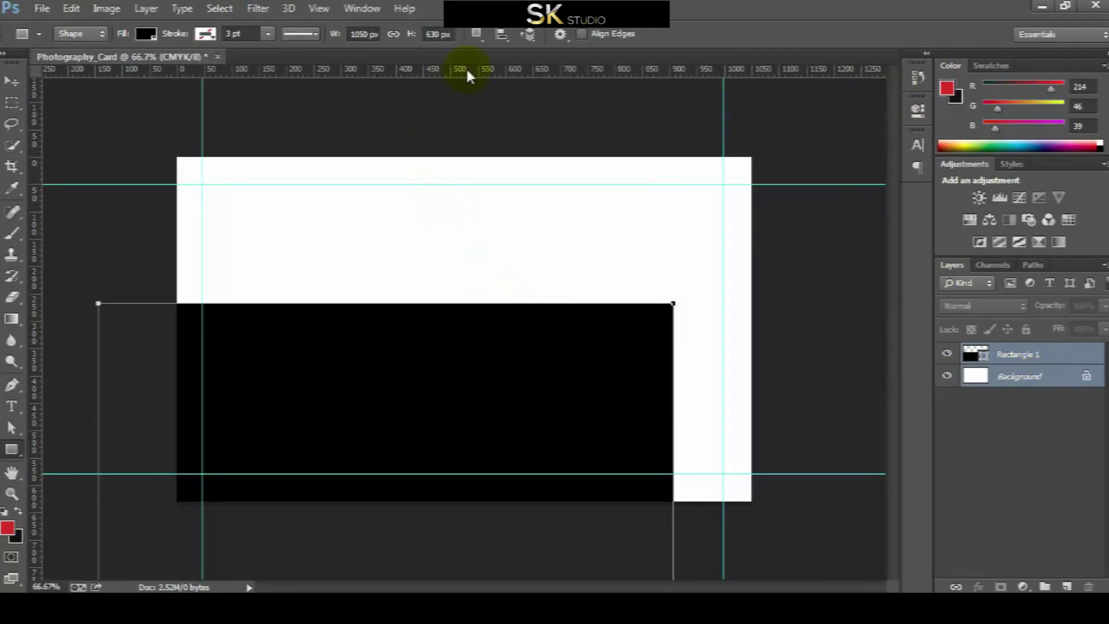
{"action": "key", "text": "v"}
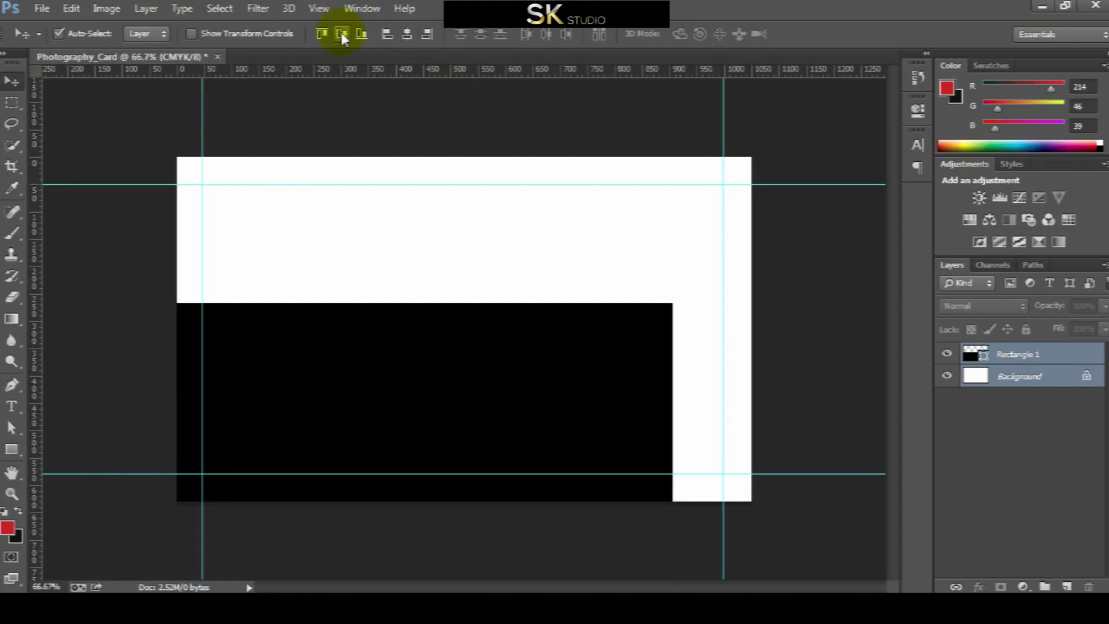
{"action": "left_click", "coordinate": [342, 34]}
{"action": "left_click", "coordinate": [426, 33]}
{"action": "left_click", "coordinate": [1017, 357]}
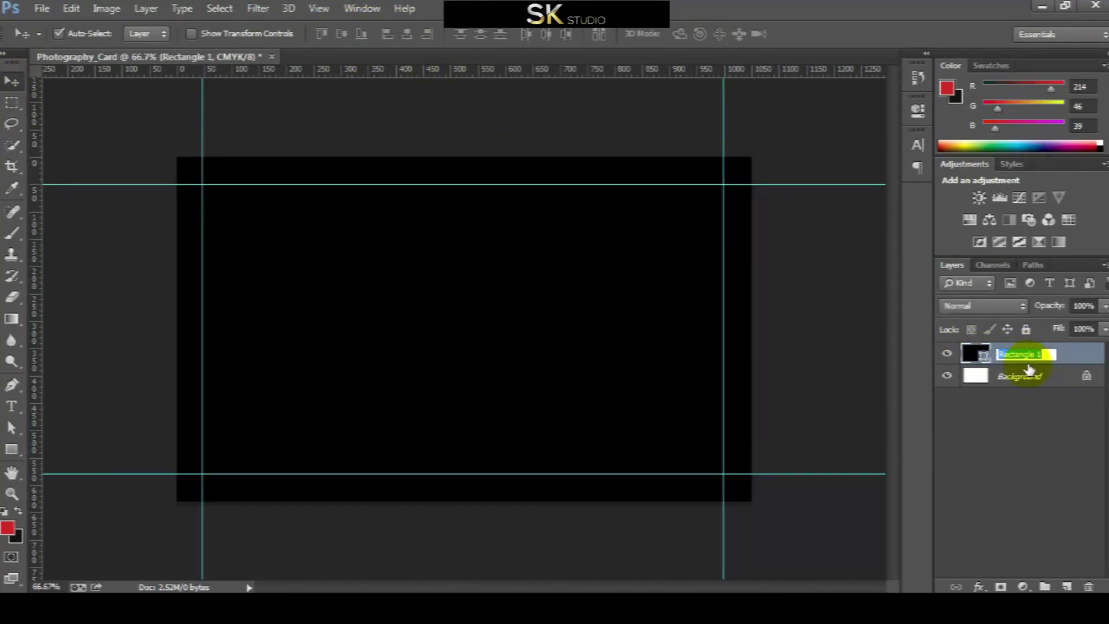
Rename the rectangle layer 'bg' and fill it dark grey #131313
{"action": "type", "text": "bg"}
{"action": "left_click", "coordinate": [883, 411]}
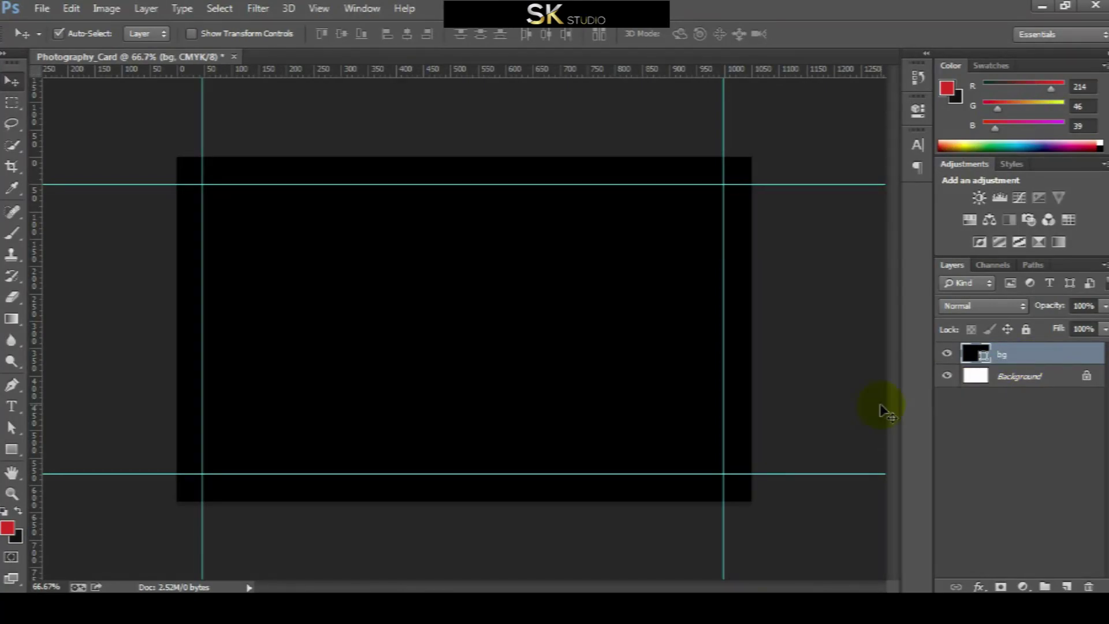
{"action": "double_click", "coordinate": [985, 361]}
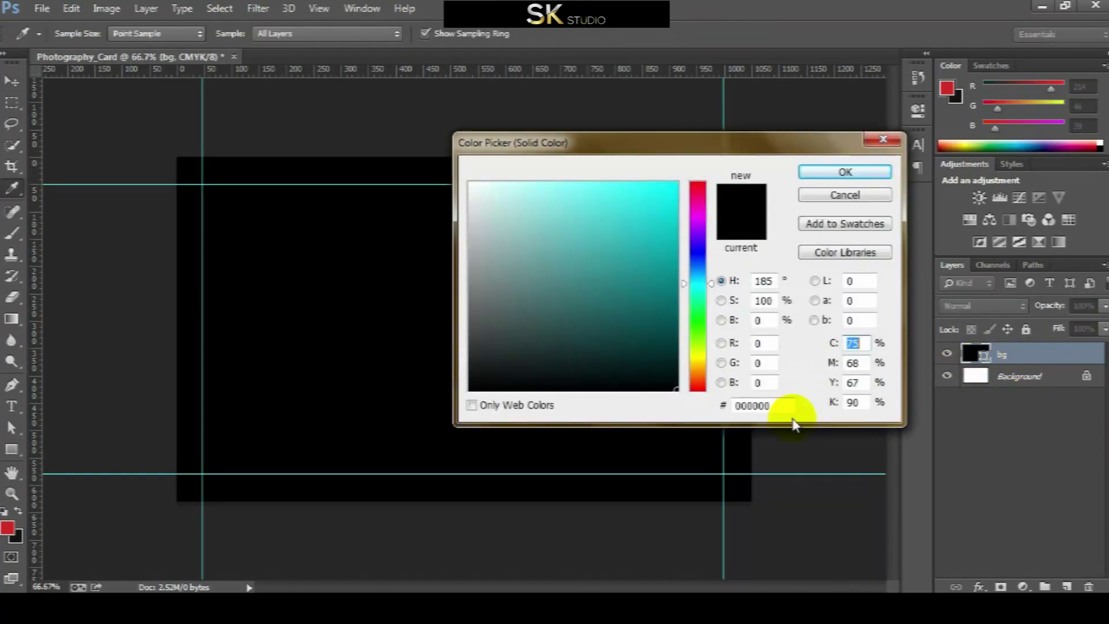
{"action": "double_click", "coordinate": [737, 404]}
{"action": "type", "text": "131313"}
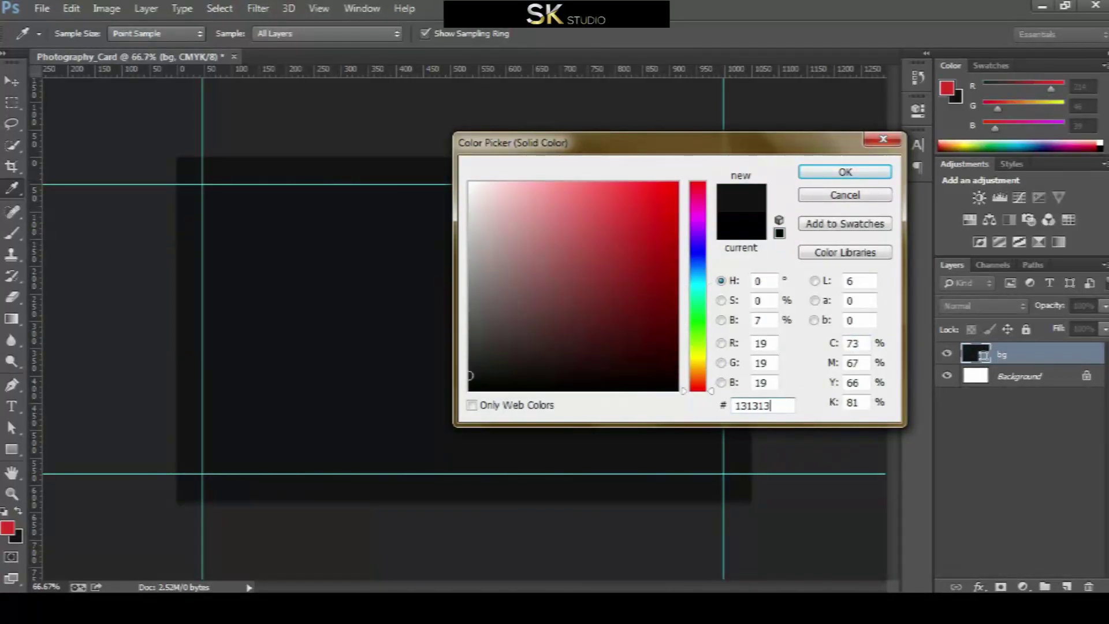
{"action": "key", "text": "Return"}
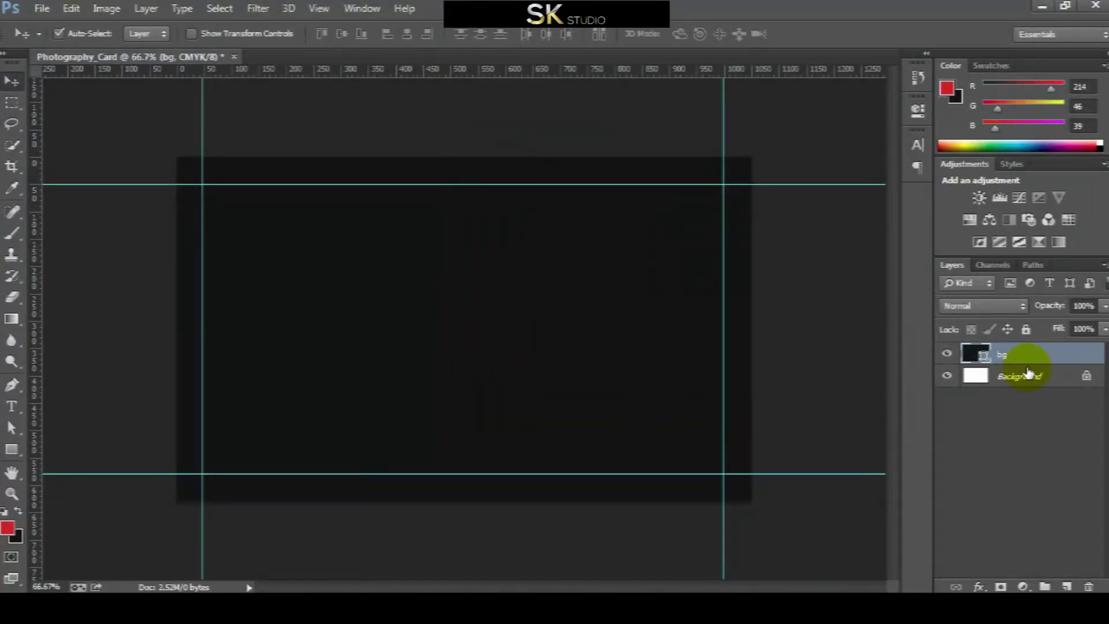
Duplicate bg as 'Image bg' filled red #d72d27, and hide bg
{"action": "right_click", "coordinate": [1024, 358]}
{"action": "left_click", "coordinate": [712, 141]}
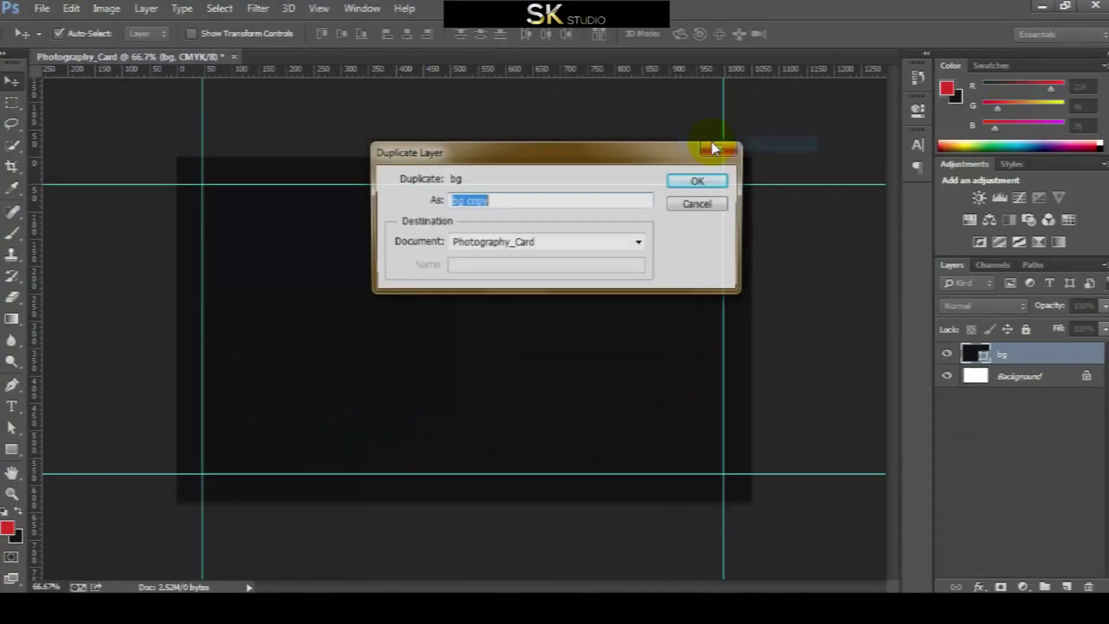
{"action": "type", "text": "Image"}
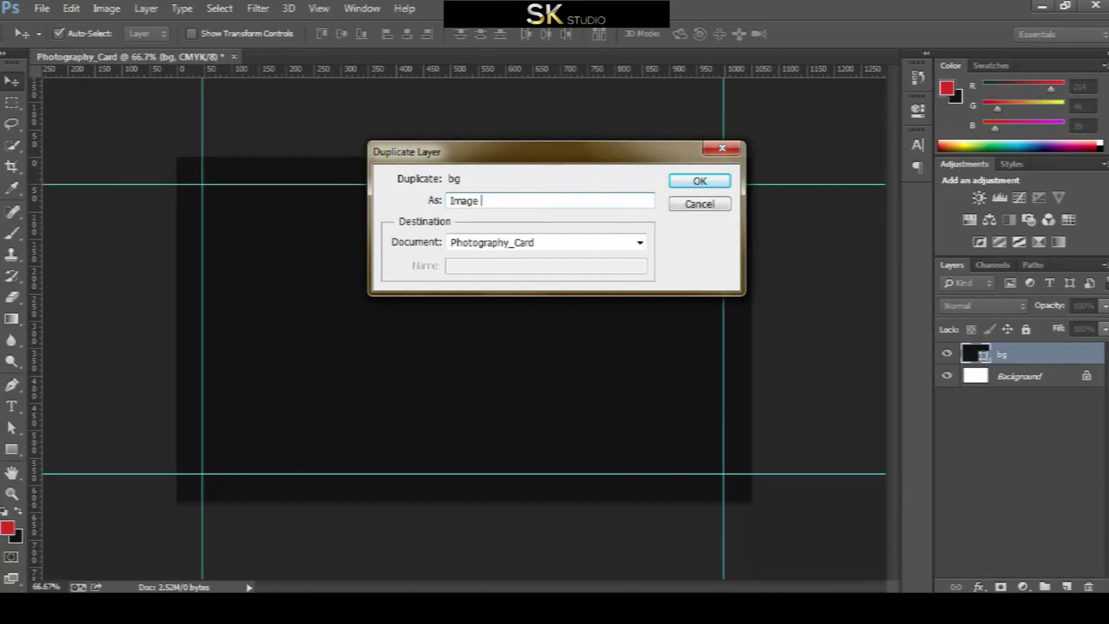
{"action": "type", "text": " bg"}
{"action": "key", "text": "Return"}
{"action": "left_click", "coordinate": [1006, 358]}
{"action": "double_click", "coordinate": [987, 356]}
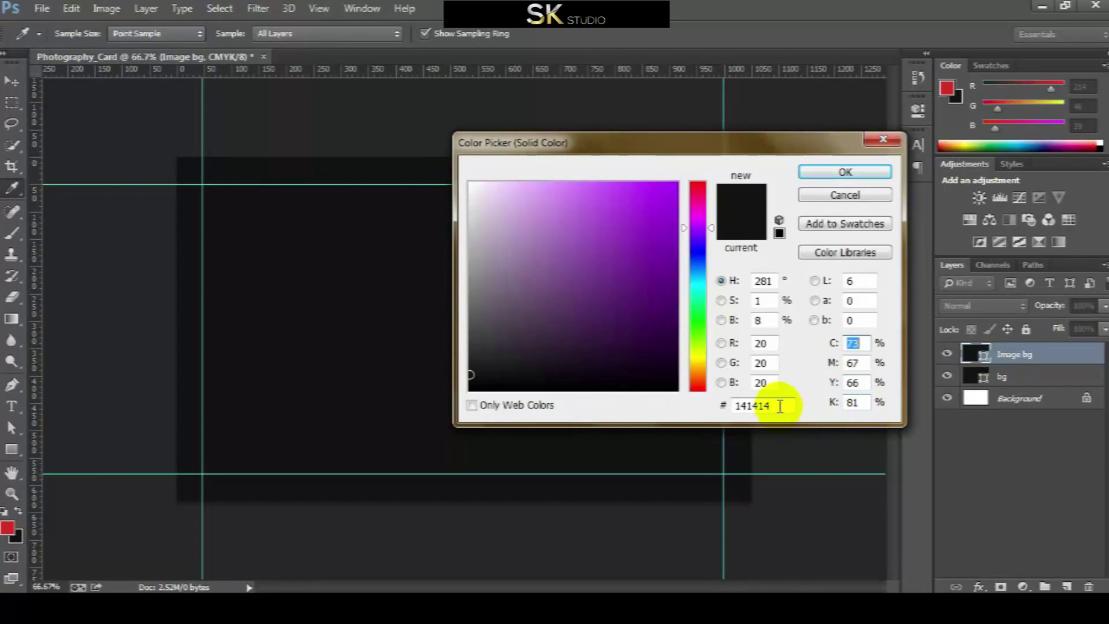
{"action": "type", "text": "d72"}
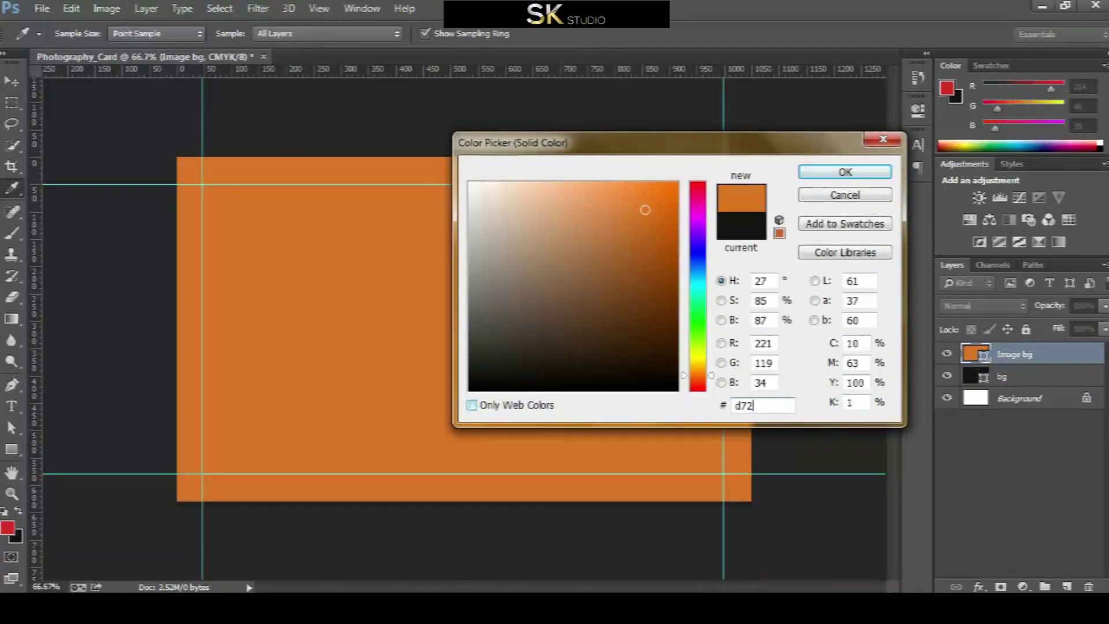
{"action": "type", "text": "d27"}
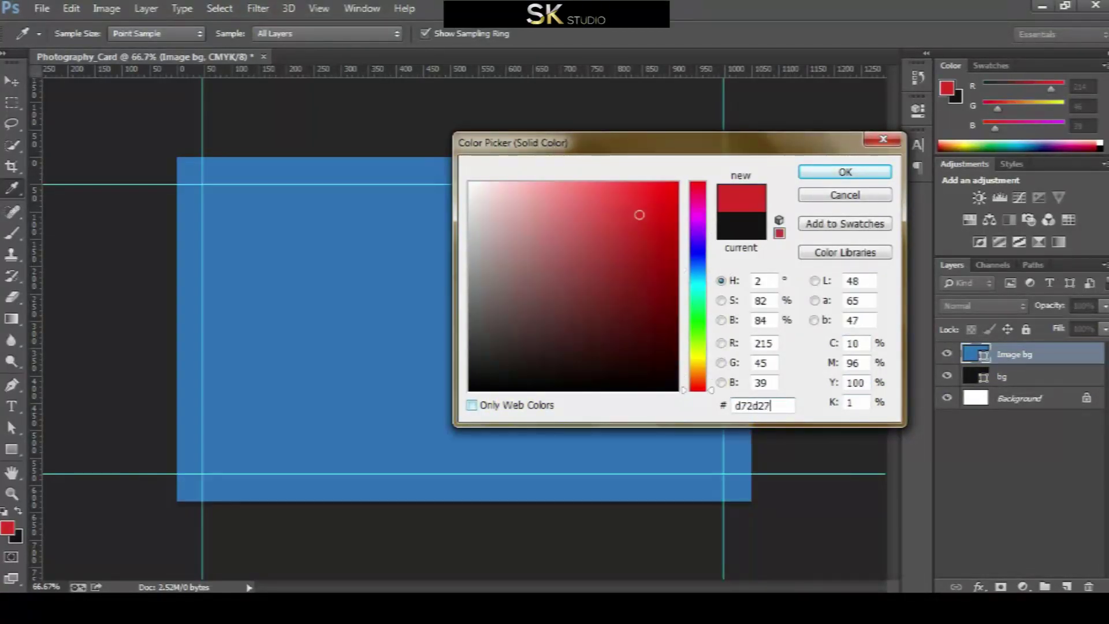
{"action": "left_click", "coordinate": [809, 171]}
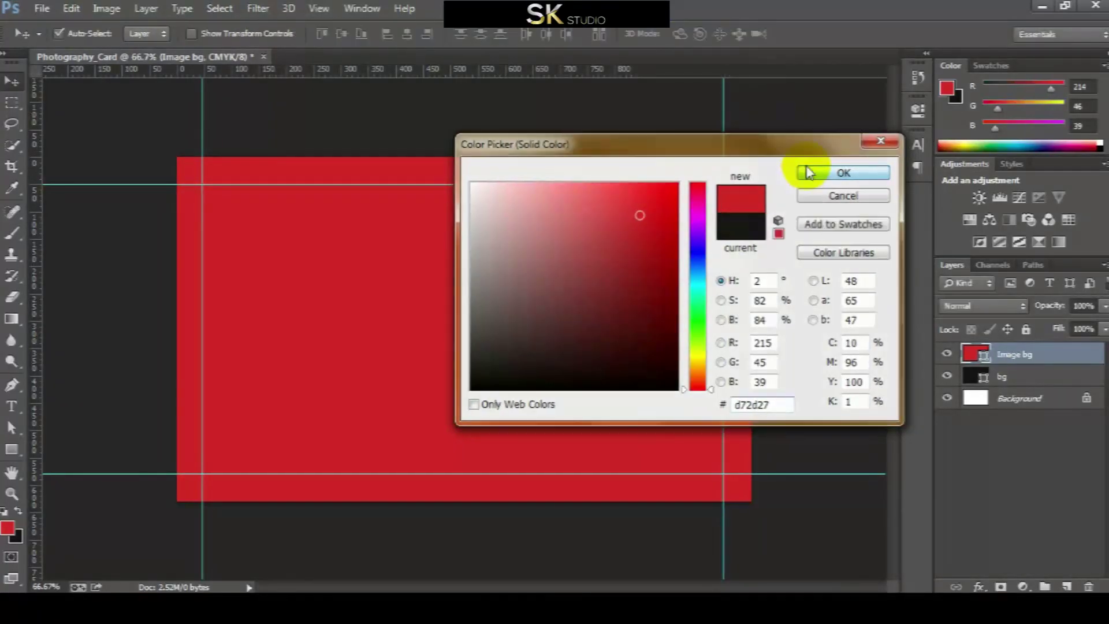
{"action": "left_click", "coordinate": [1007, 379]}
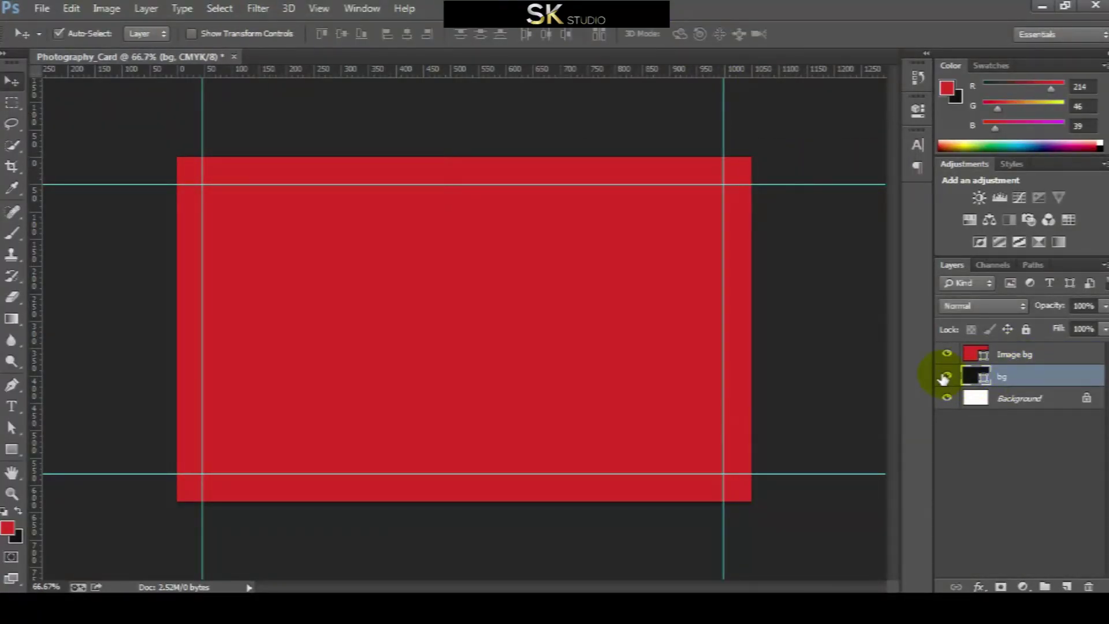
{"action": "left_click", "coordinate": [946, 377]}
{"action": "left_click", "coordinate": [1022, 355]}
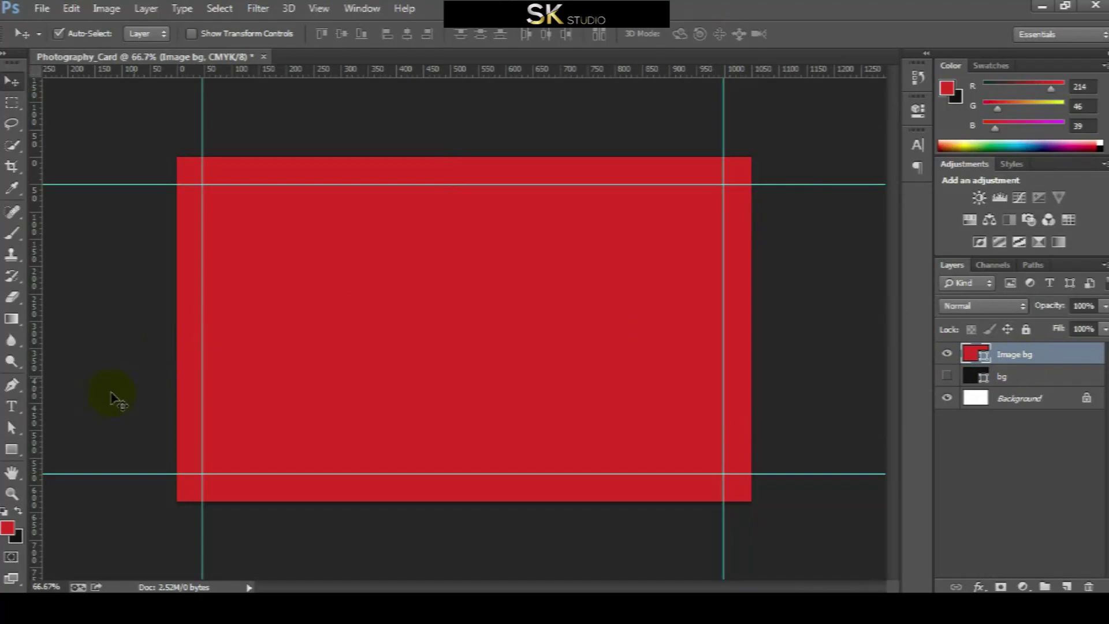
Slide the red panel's top-left and bottom-left anchors right to form a diagonal edge
{"action": "left_click", "coordinate": [18, 424]}
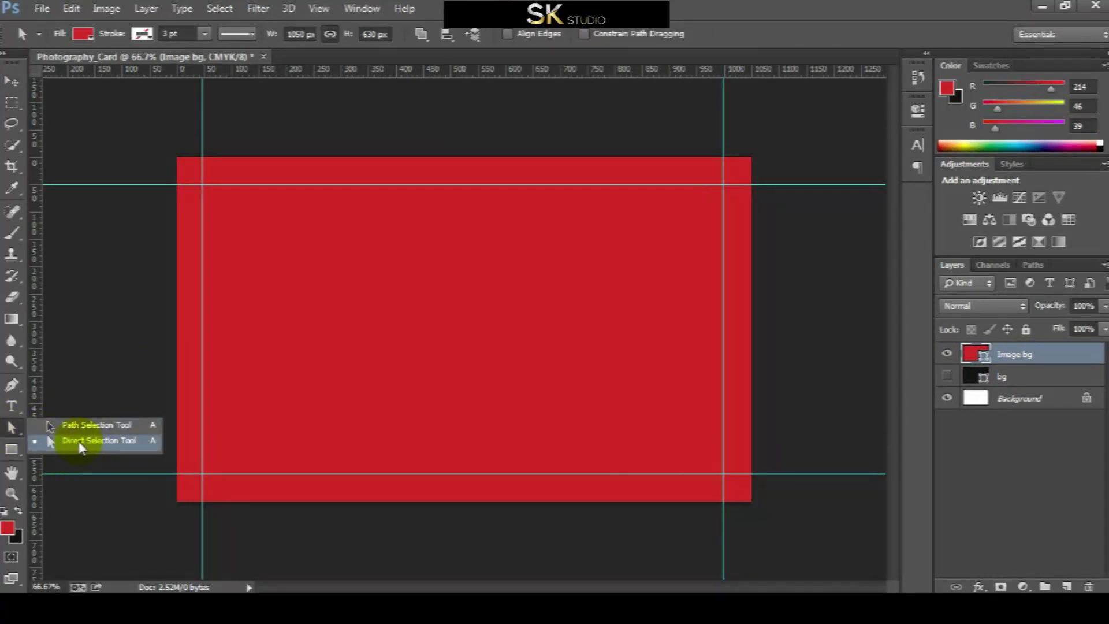
{"action": "left_click", "coordinate": [98, 445]}
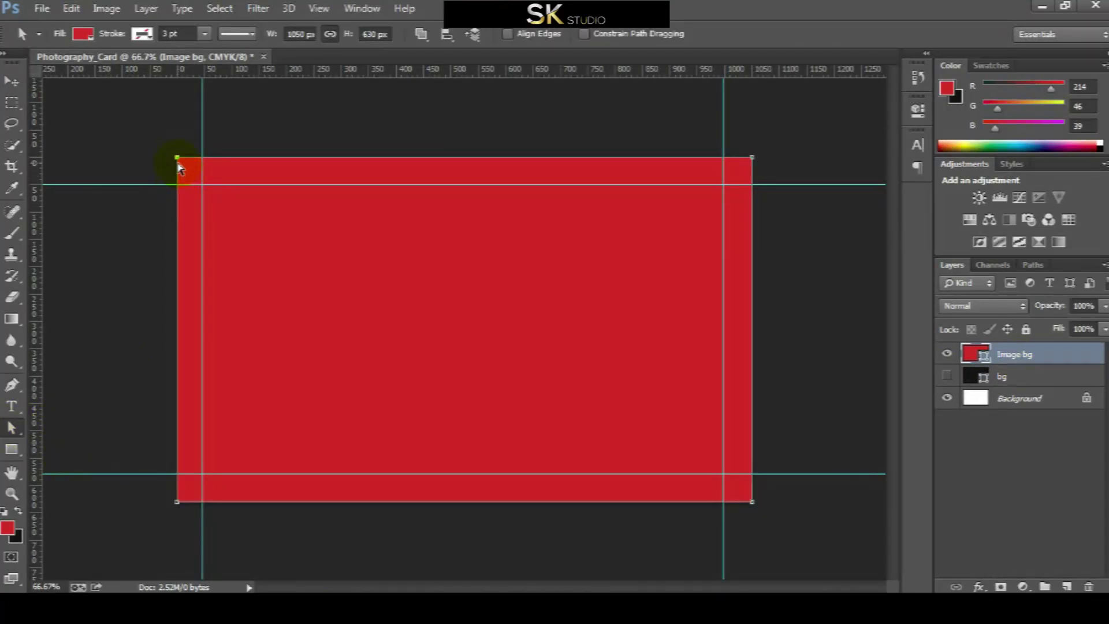
{"action": "left_click_drag", "start_coordinate": [178, 158], "coordinate": [576, 157]}
{"action": "left_click", "coordinate": [513, 238]}
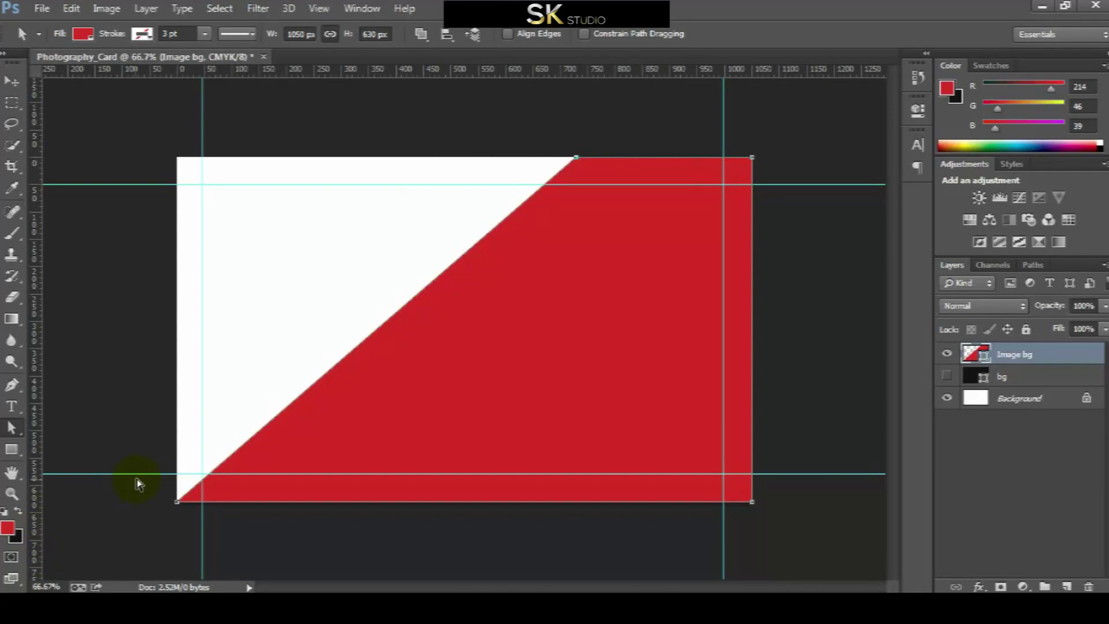
{"action": "left_click_drag", "start_coordinate": [178, 504], "coordinate": [445, 485]}
Make the dark bg layer visible again and reselect Image bg
{"action": "left_click", "coordinate": [10, 82]}
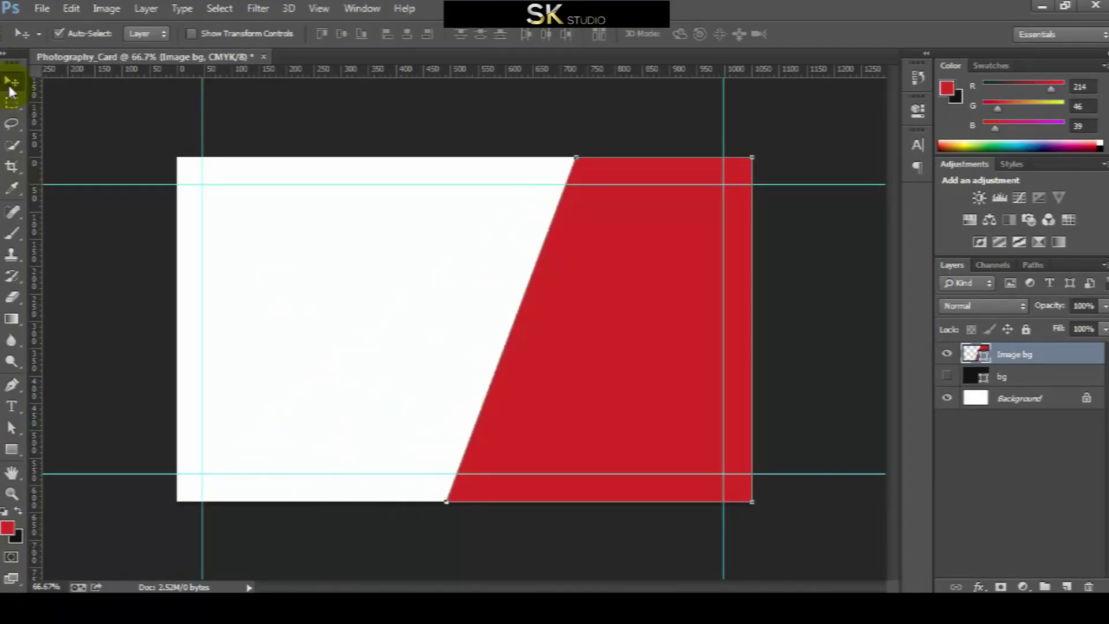
{"action": "left_click", "coordinate": [88, 203]}
{"action": "left_click", "coordinate": [1021, 358]}
{"action": "left_click", "coordinate": [947, 377]}
{"action": "left_click", "coordinate": [973, 377]}
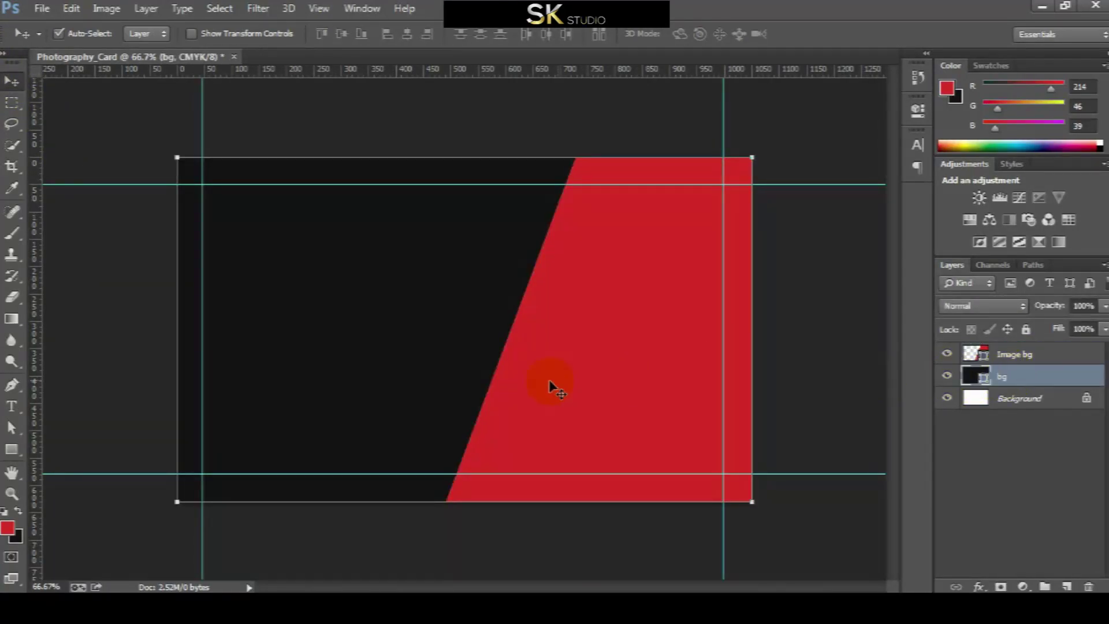
{"action": "left_click", "coordinate": [802, 343]}
{"action": "left_click", "coordinate": [560, 364]}
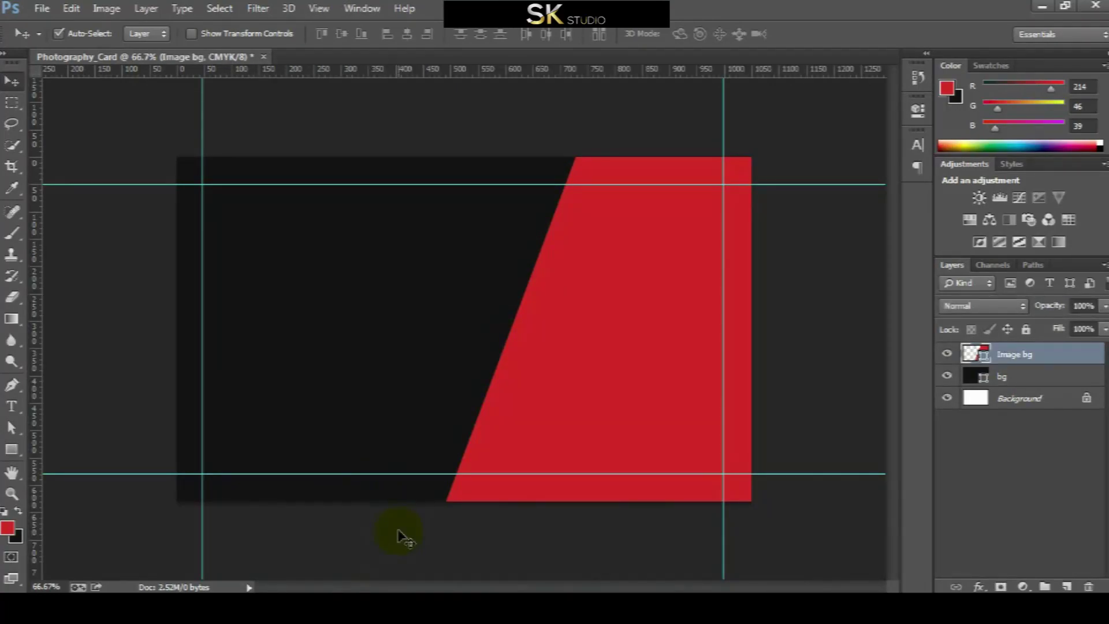
Place the Photography_Card camera photo onto the card as a new layer
{"action": "left_click", "coordinate": [268, 601]}
{"action": "left_click_drag", "start_coordinate": [359, 168], "coordinate": [298, 425]}
{"action": "left_click_drag", "start_coordinate": [582, 365], "coordinate": [580, 362]}
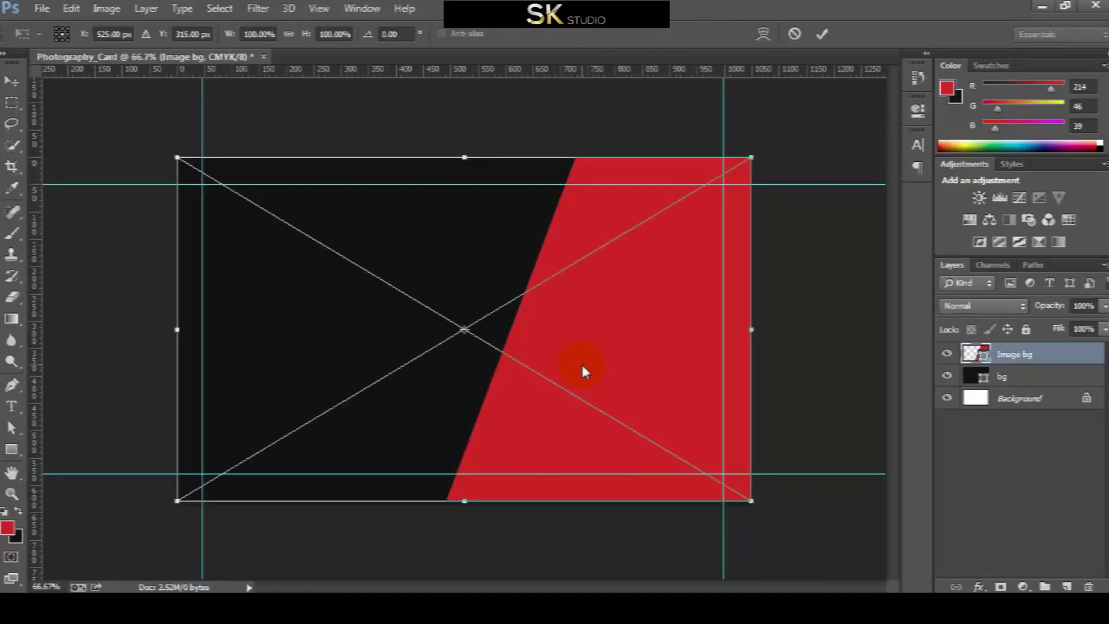
{"action": "left_click", "coordinate": [820, 36]}
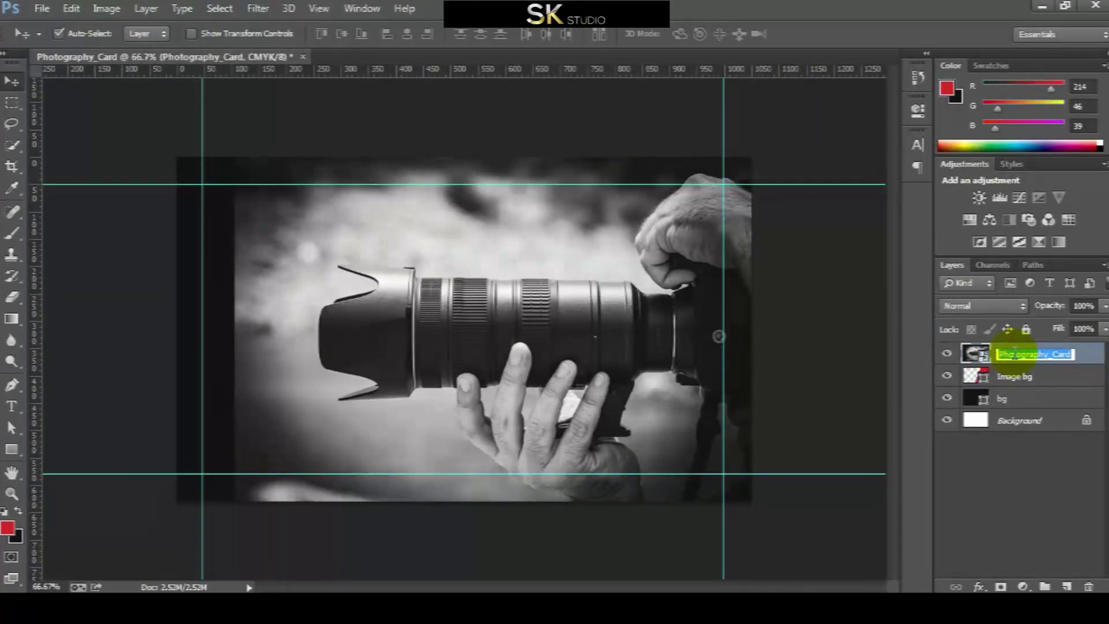
Rename the photo layer '01' and rasterize it
{"action": "type", "text": "1"}
{"action": "key", "text": "Return"}
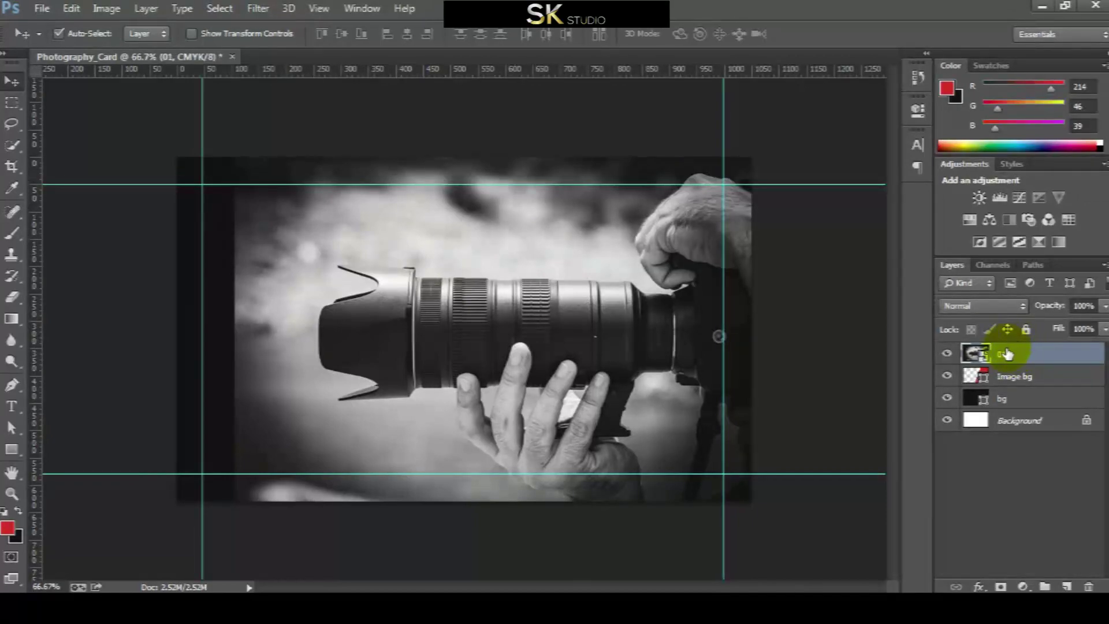
{"action": "right_click", "coordinate": [1006, 354]}
{"action": "left_click", "coordinate": [708, 243]}
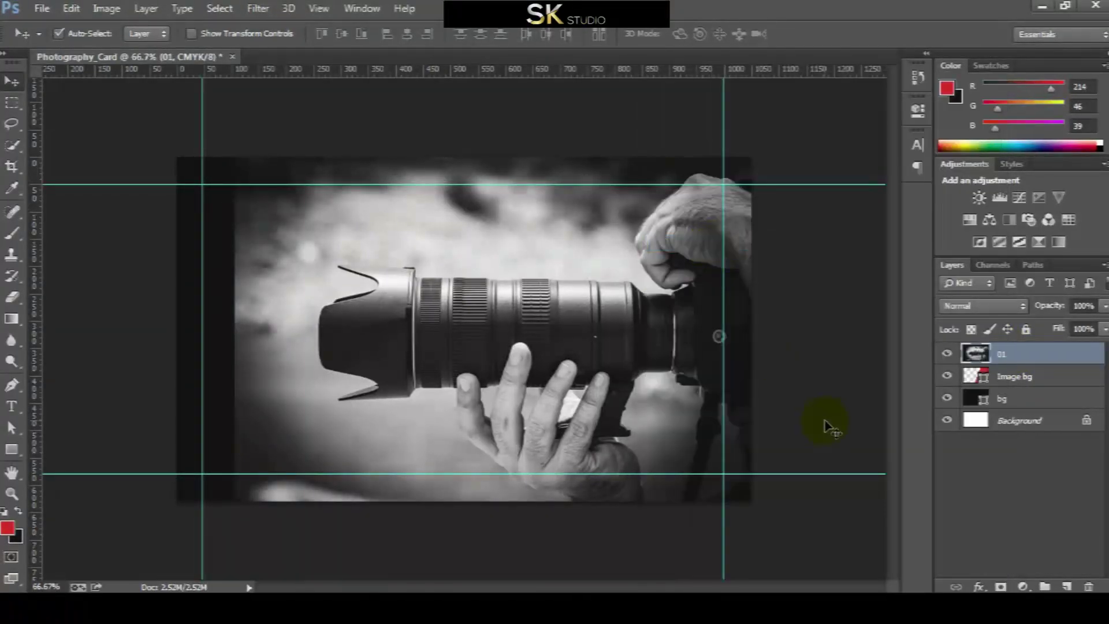
Duplicate 01 as a hidden layer '02' and clip 01 to the Image bg panel
{"action": "right_click", "coordinate": [1020, 356]}
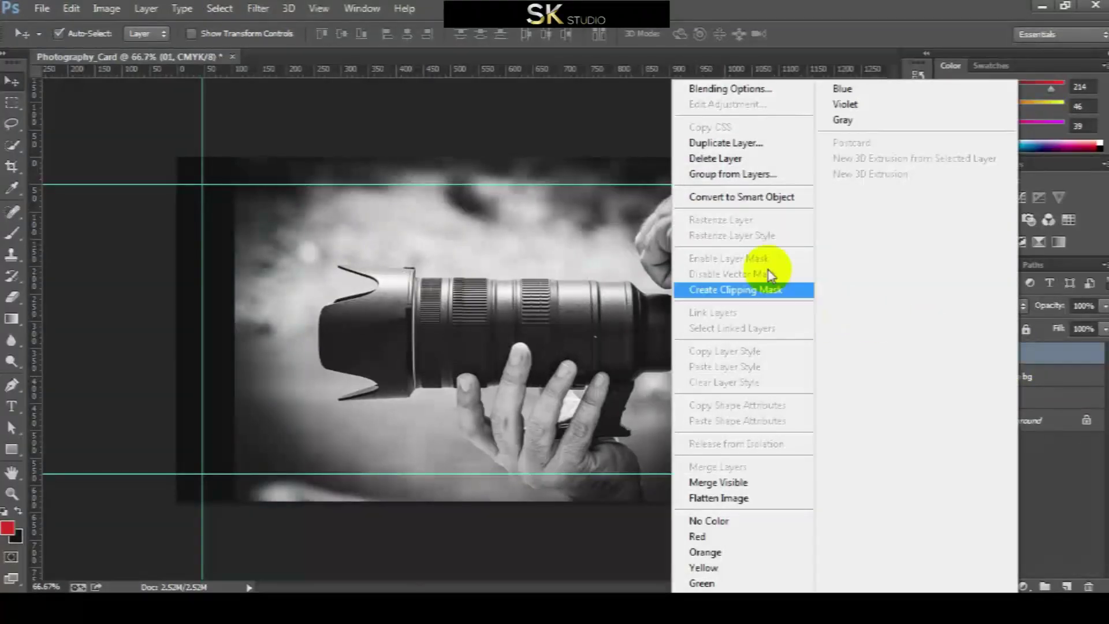
{"action": "left_click", "coordinate": [742, 142]}
{"action": "type", "text": "02"}
{"action": "key", "text": "Return"}
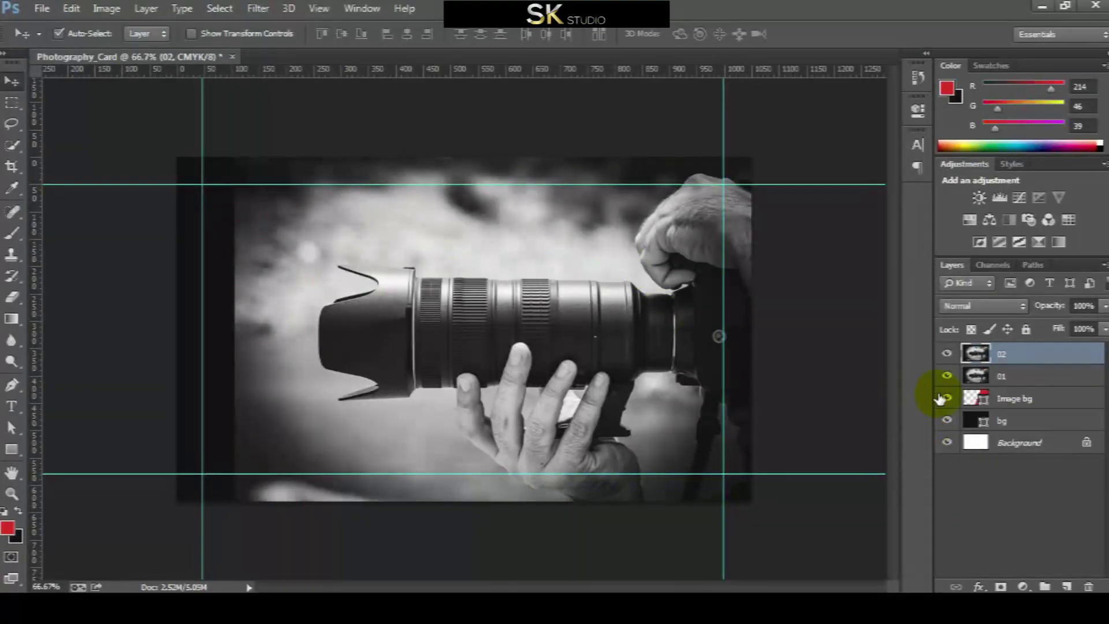
{"action": "left_click", "coordinate": [1031, 379]}
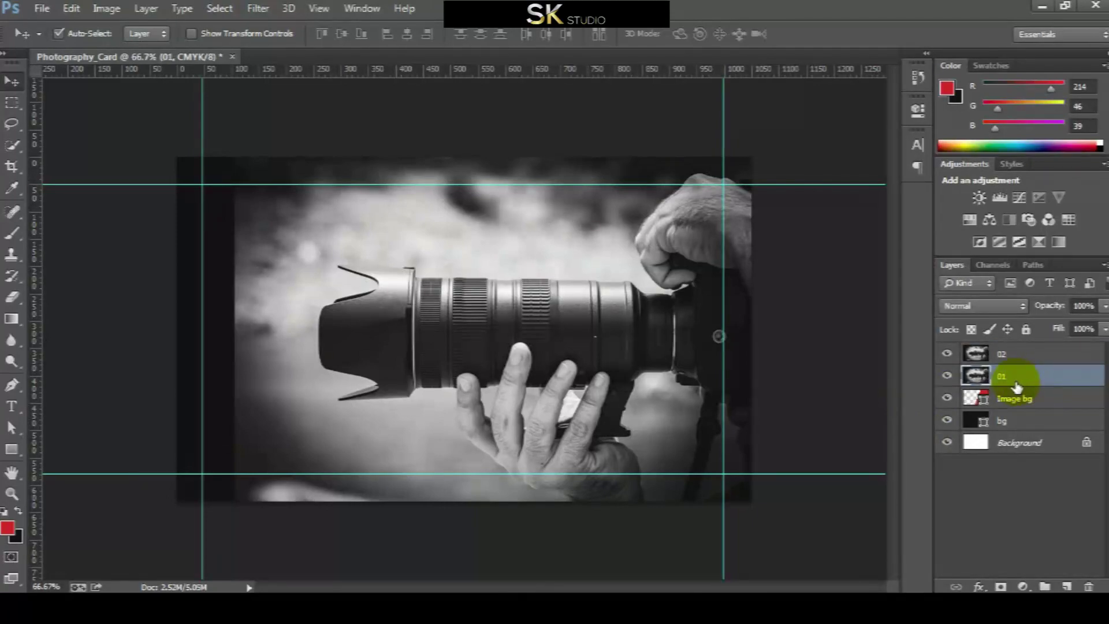
{"action": "left_click", "coordinate": [947, 354]}
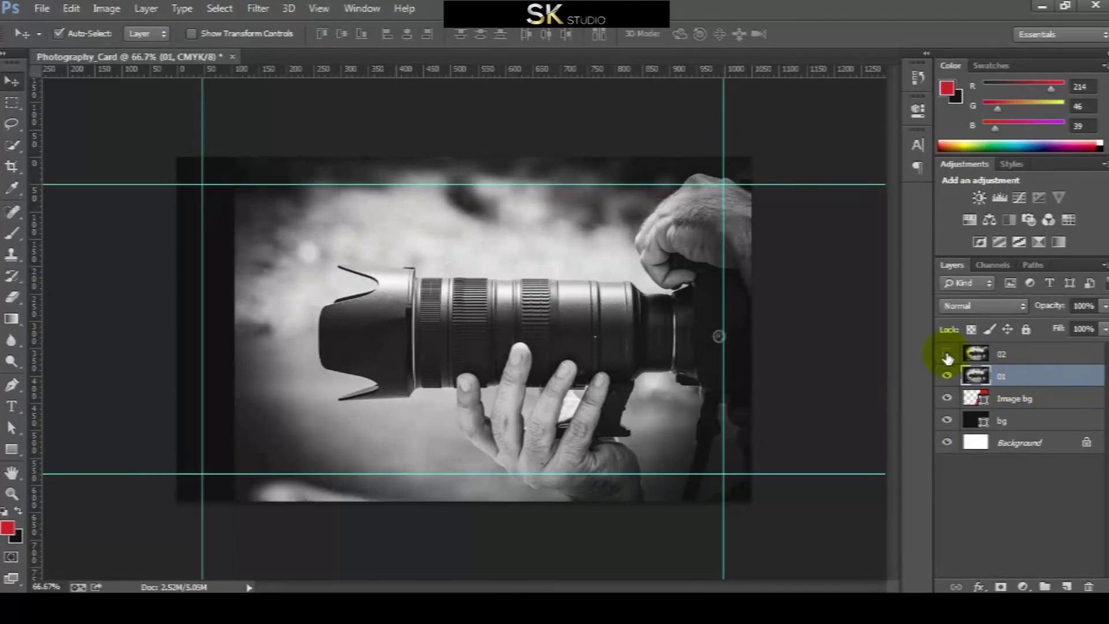
{"action": "right_click", "coordinate": [1016, 379]}
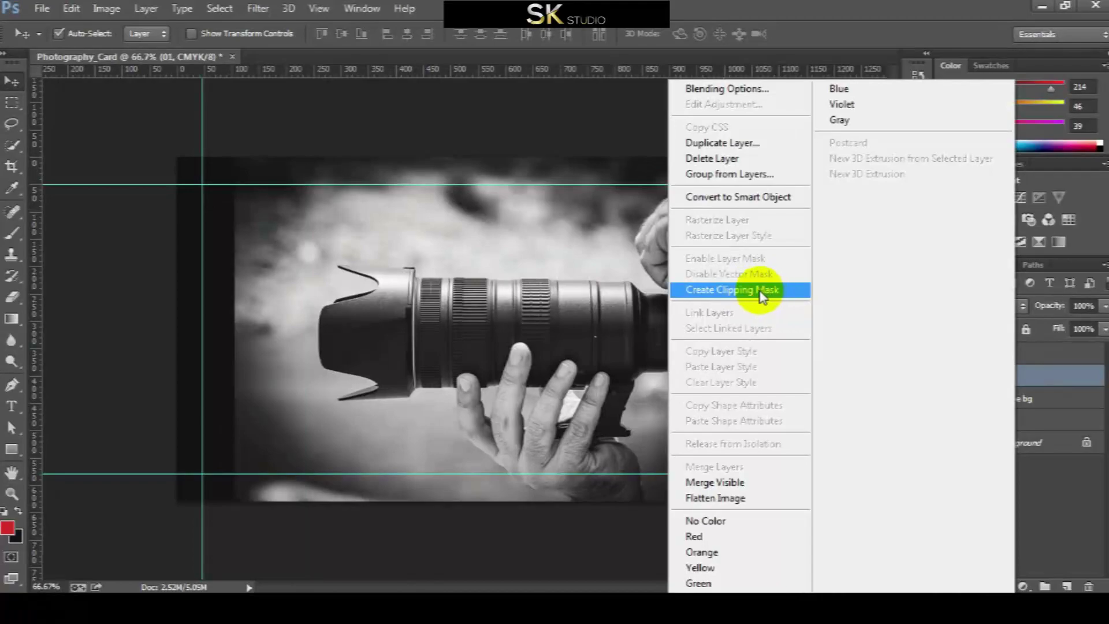
{"action": "left_click", "coordinate": [761, 291]}
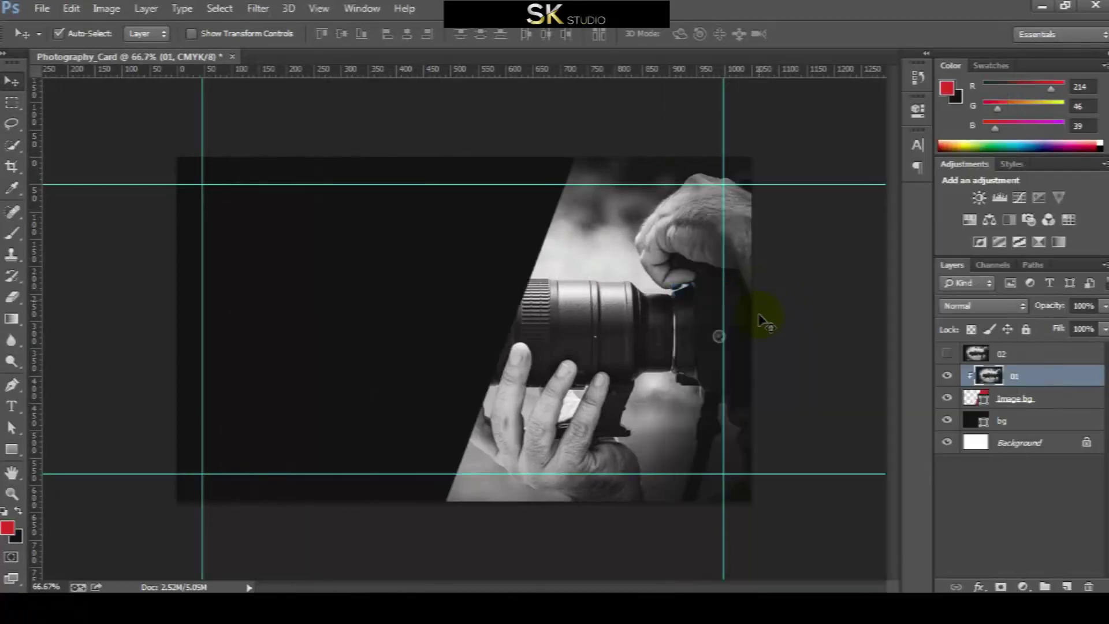
Add a Drop Shadow layer style to the Image bg panel
{"action": "left_click", "coordinate": [1021, 399]}
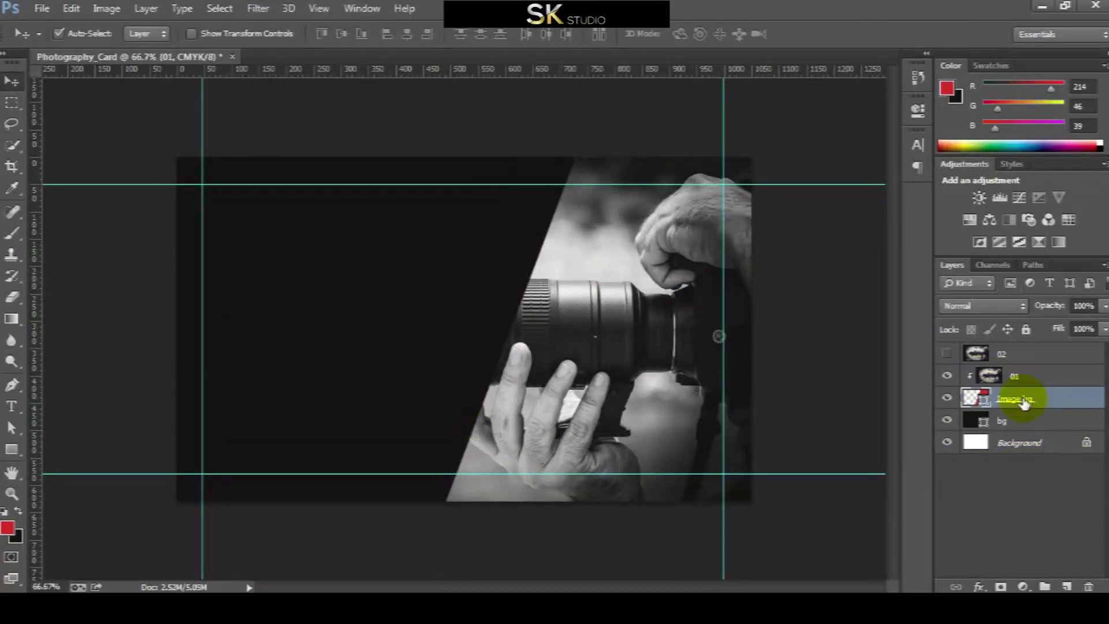
{"action": "left_click", "coordinate": [136, 14]}
{"action": "mouse_move", "coordinate": [148, 111]}
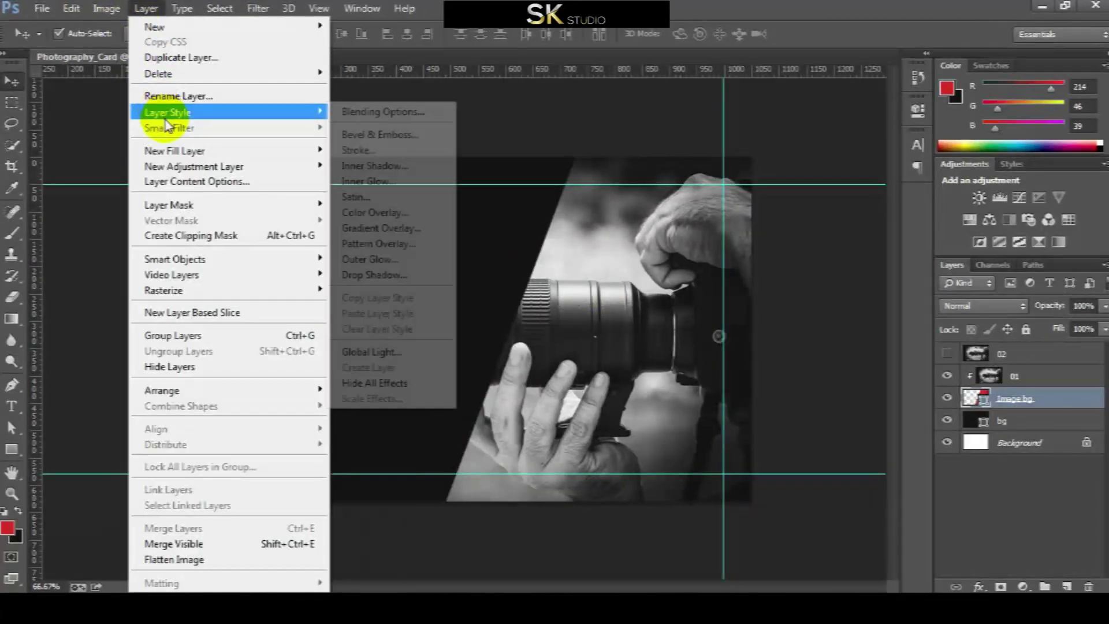
{"action": "left_click", "coordinate": [374, 275]}
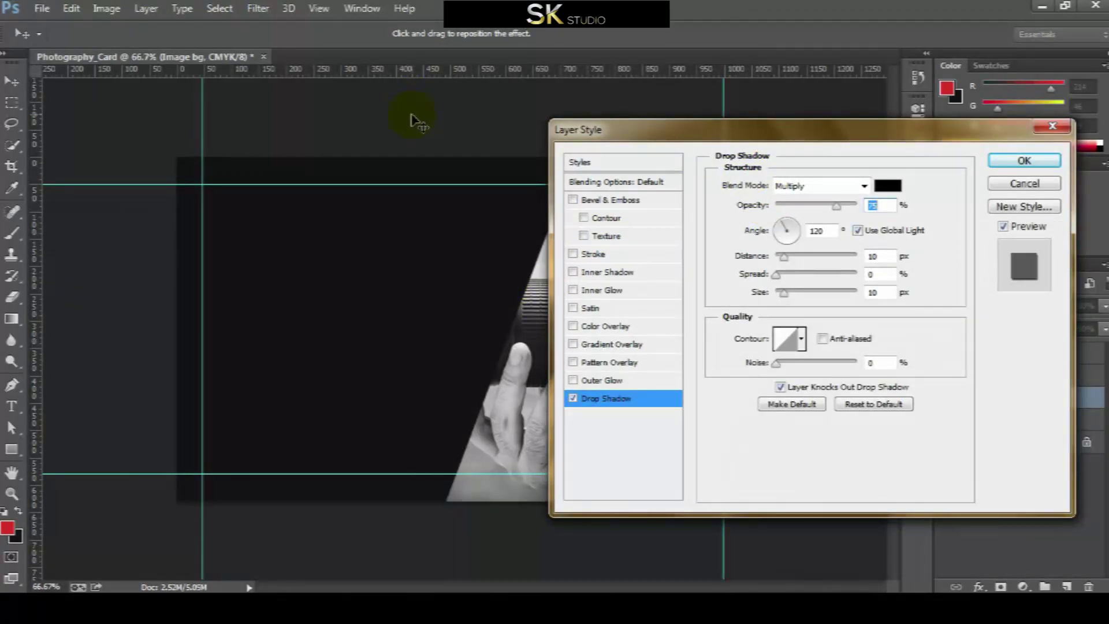
{"action": "key", "text": "ctrl+plus"}
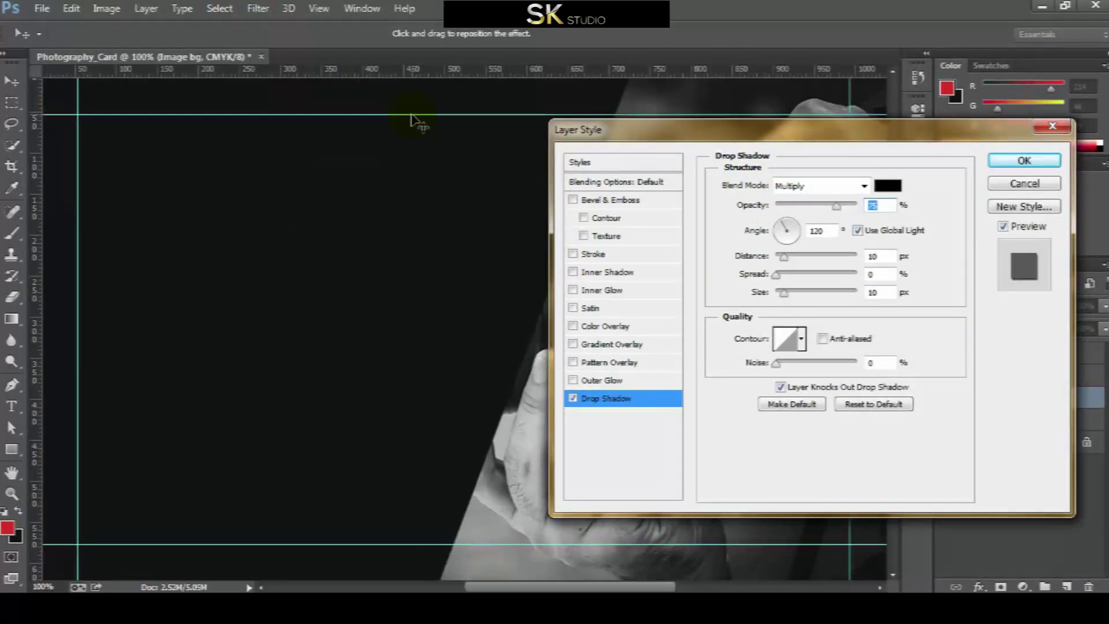
{"action": "key", "text": "ctrl+minus"}
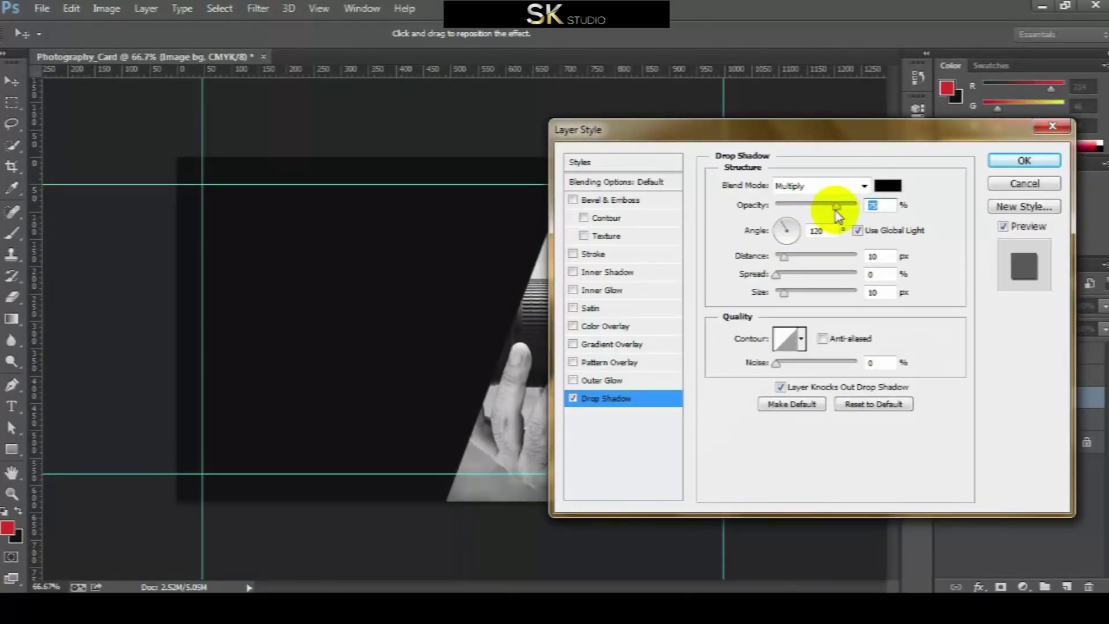
Set the shadow to -57° angle, 35 px distance, size 0, 100% opacity, without global light
{"action": "left_click", "coordinate": [858, 231]}
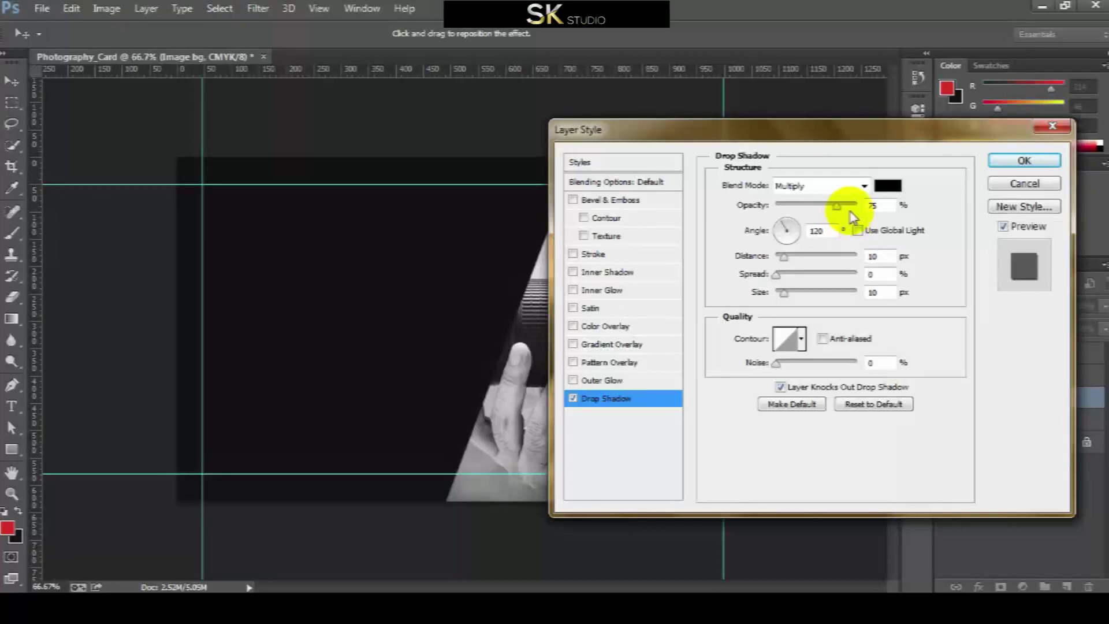
{"action": "left_click", "coordinate": [796, 239]}
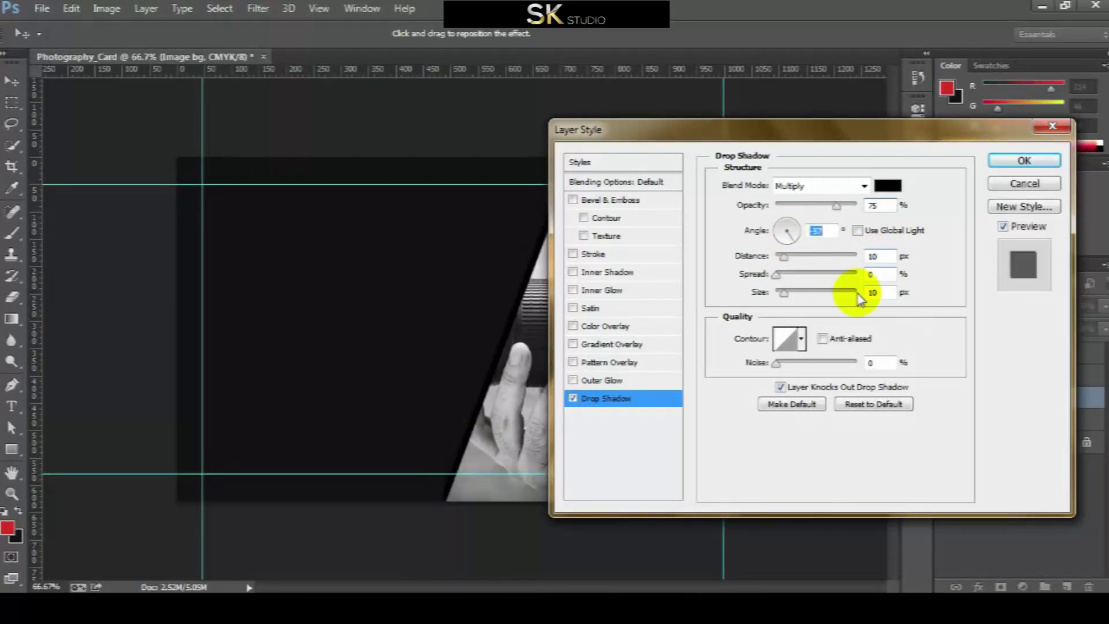
{"action": "left_click", "coordinate": [878, 256]}
{"action": "key", "text": "shift+Up"}
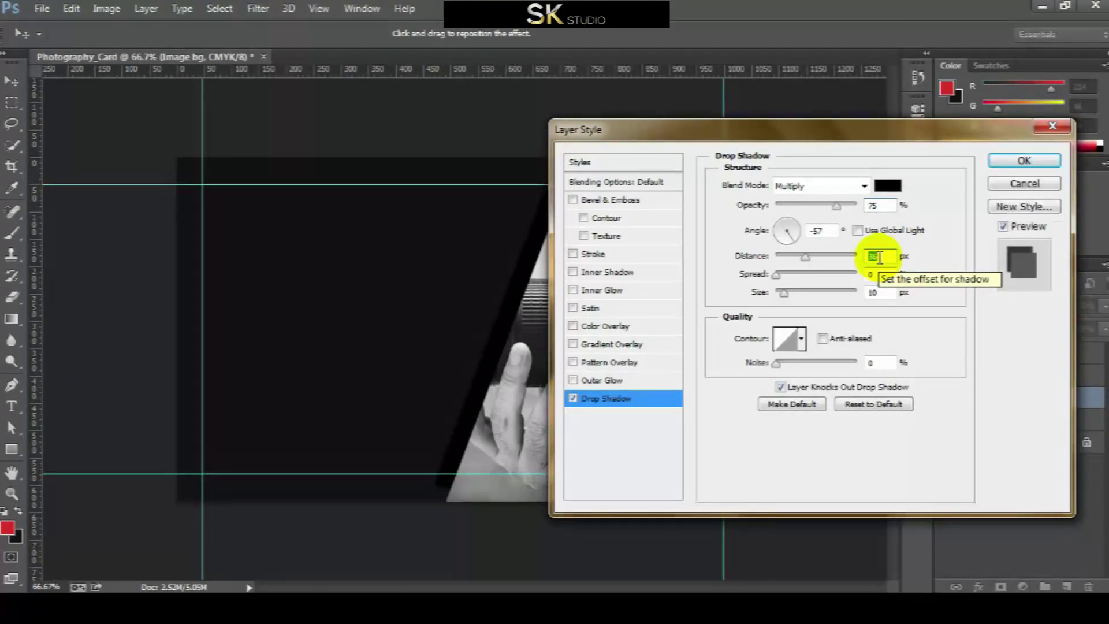
{"action": "double_click", "coordinate": [873, 293]}
{"action": "type", "text": "0"}
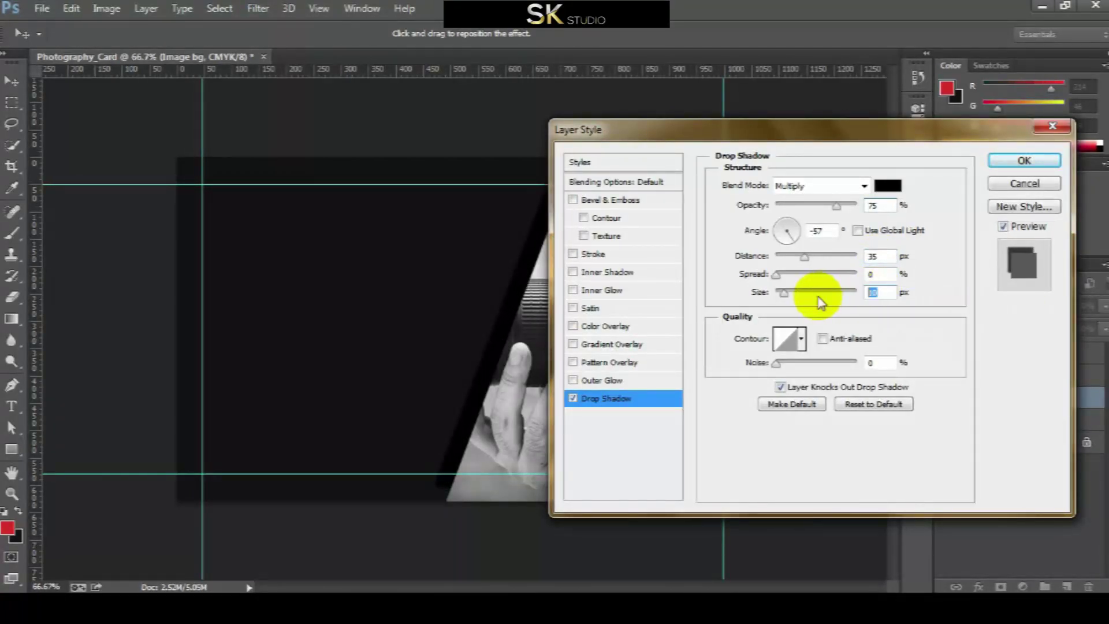
{"action": "double_click", "coordinate": [867, 292]}
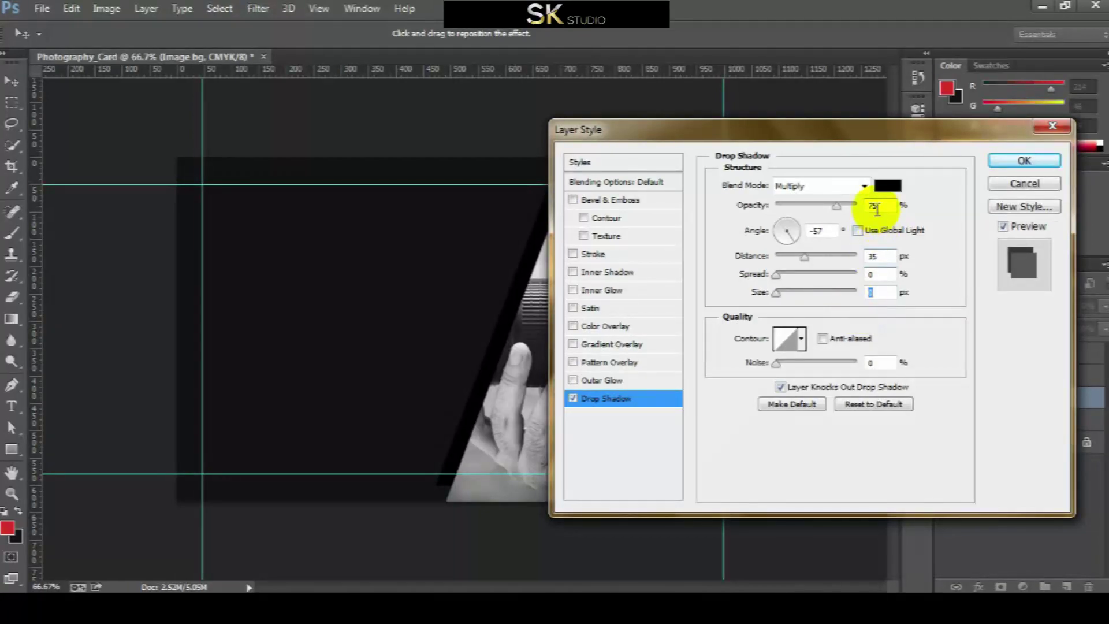
{"action": "left_click_drag", "start_coordinate": [840, 215], "coordinate": [874, 206]}
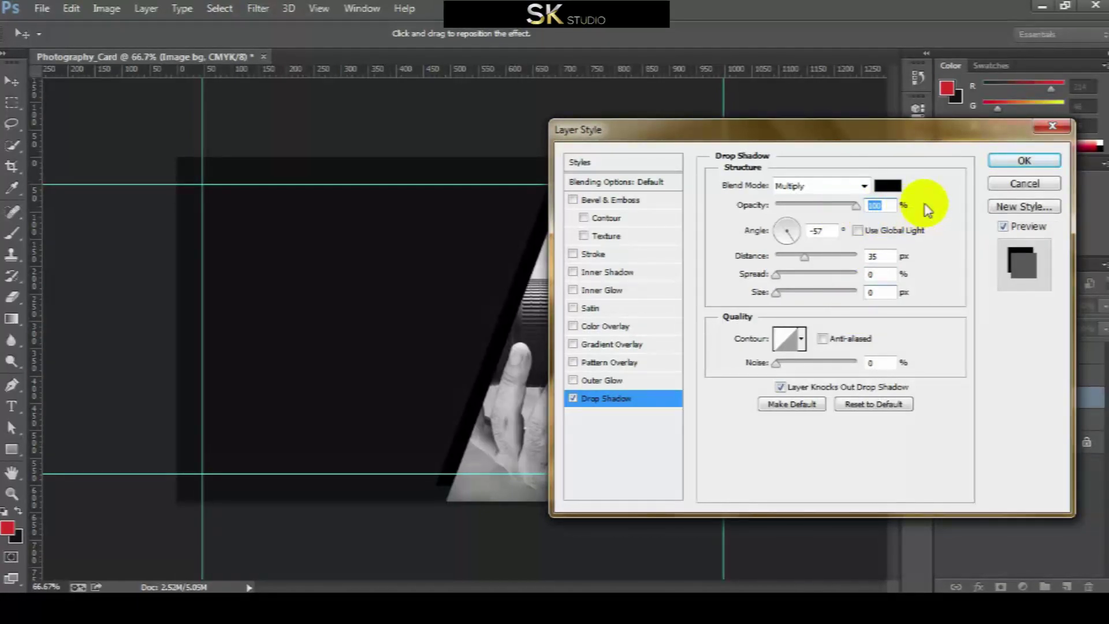
{"action": "left_click", "coordinate": [822, 231]}
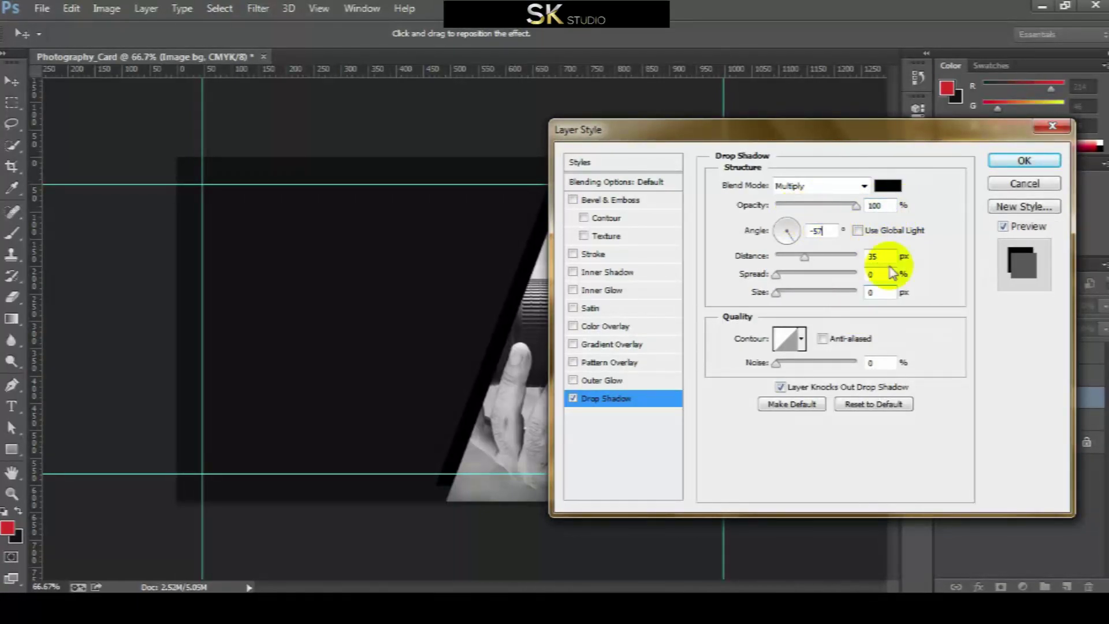
{"action": "left_click", "coordinate": [1020, 162]}
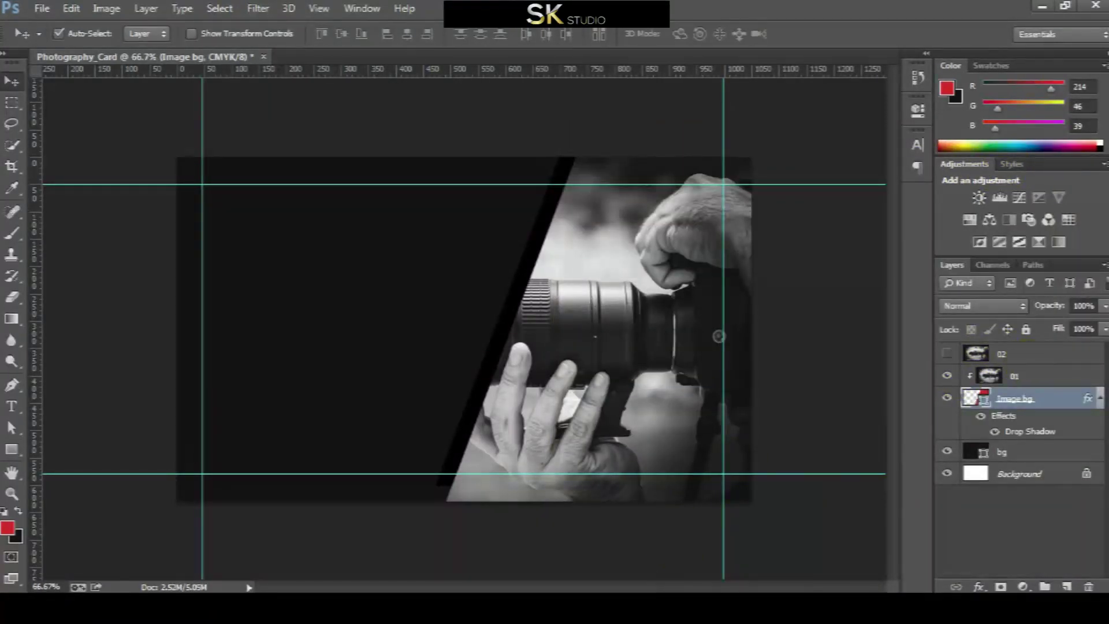
Show layer 02 and quick-select the blurred backdrop around the lens
{"action": "left_click", "coordinate": [1099, 399]}
{"action": "left_click", "coordinate": [974, 354]}
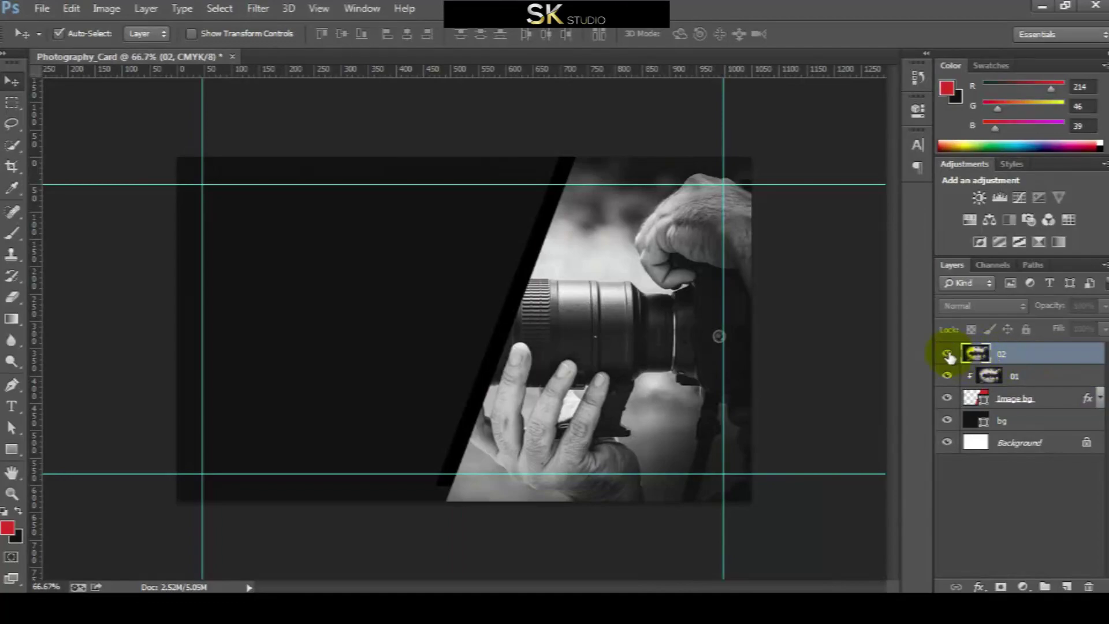
{"action": "left_click", "coordinate": [947, 354]}
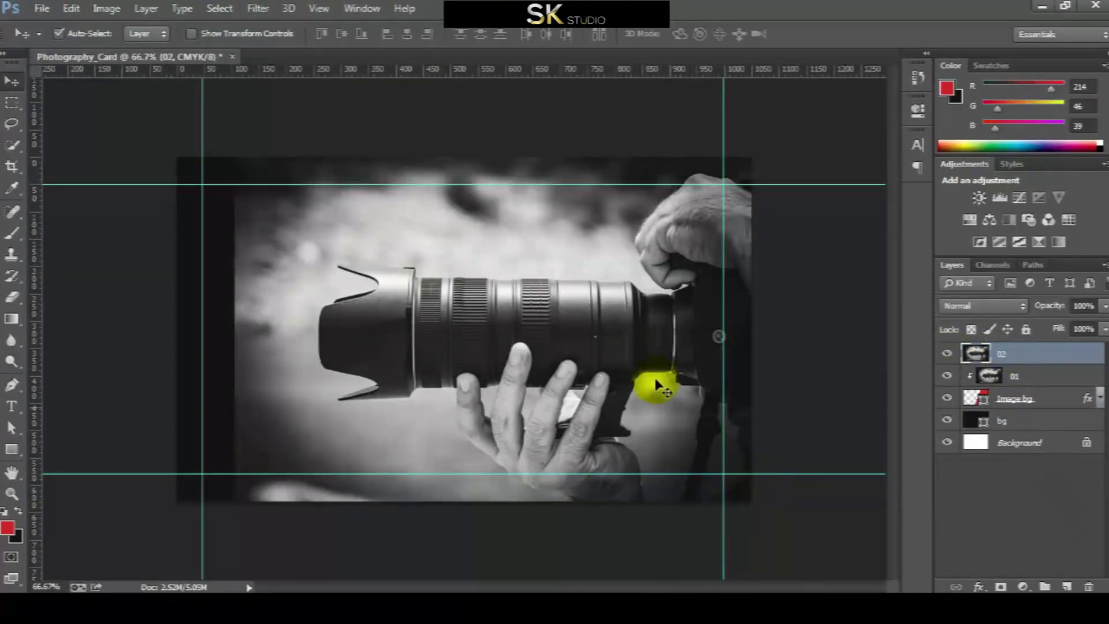
{"action": "right_click", "coordinate": [13, 144]}
{"action": "left_click", "coordinate": [86, 142]}
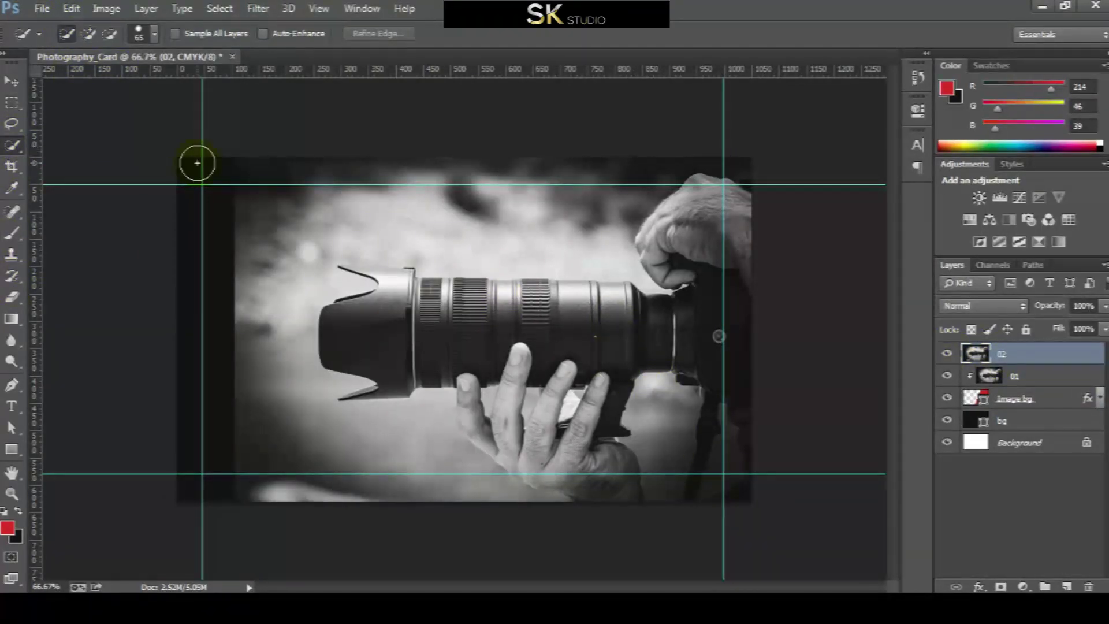
{"action": "mouse_move", "coordinate": [570, 187]}
{"action": "left_mouse_down"}
{"action": "mouse_move", "coordinate": [579, 220]}
{"action": "mouse_move", "coordinate": [282, 229]}
{"action": "mouse_move", "coordinate": [314, 438]}
{"action": "mouse_move", "coordinate": [344, 457]}
{"action": "left_mouse_up"}
Zoom in to 300% on the thumb where it meets the lens
{"action": "left_click", "coordinate": [12, 493]}
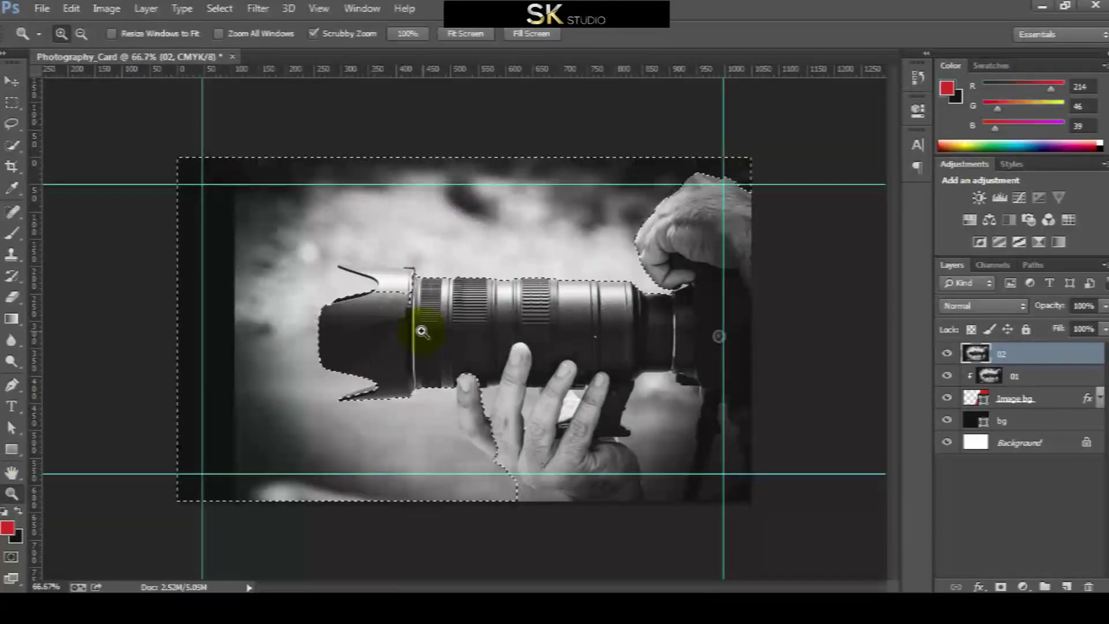
{"action": "left_click", "coordinate": [428, 332]}
{"action": "left_click", "coordinate": [474, 468]}
{"action": "left_click", "coordinate": [416, 346]}
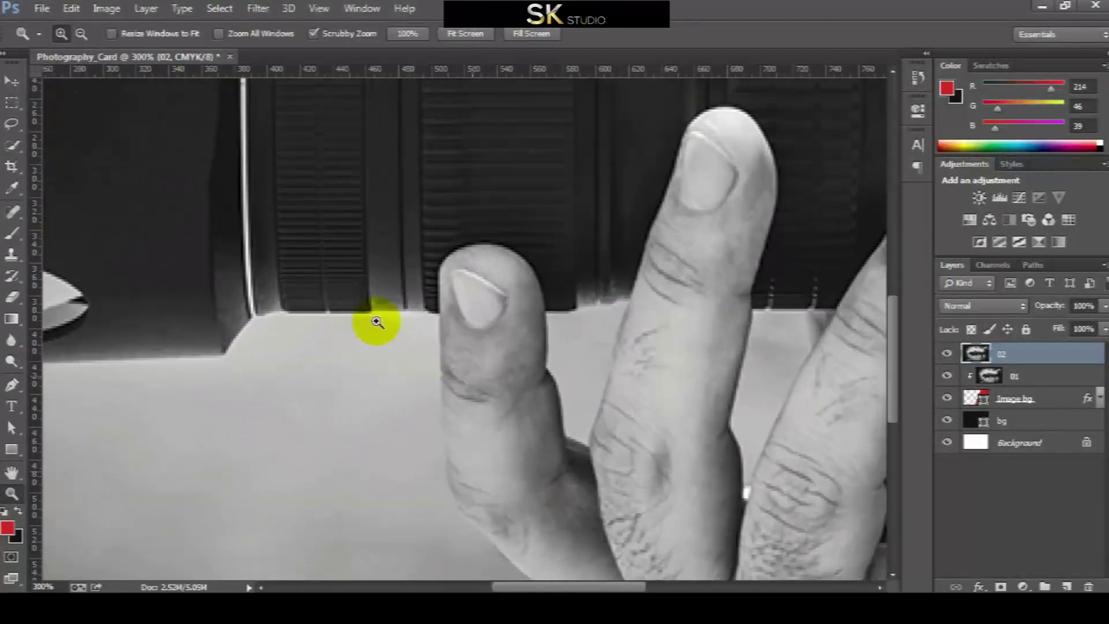
{"action": "scroll", "coordinate": [400, 281], "scroll_direction": "down", "scroll_amount": 2}
{"action": "scroll", "coordinate": [400, 281], "scroll_direction": "down", "scroll_amount": 2}
{"action": "scroll", "coordinate": [438, 211], "scroll_direction": "down", "scroll_amount": 1}
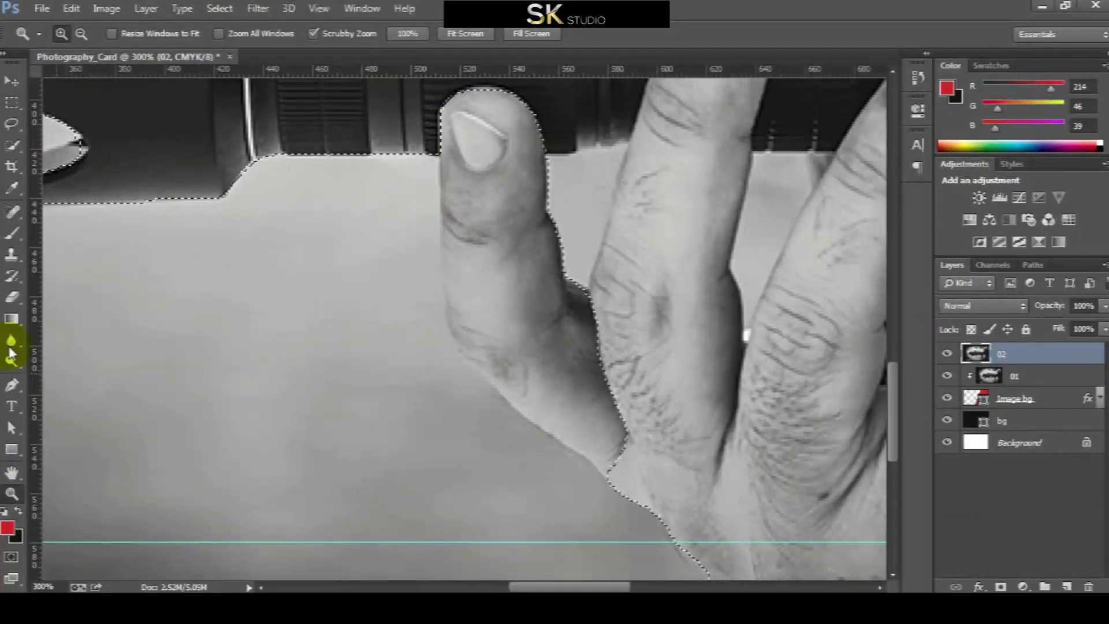
{"action": "left_click", "coordinate": [12, 123]}
Refine the selection along the thumb's edge with the Lasso tool
{"action": "left_click", "coordinate": [74, 120]}
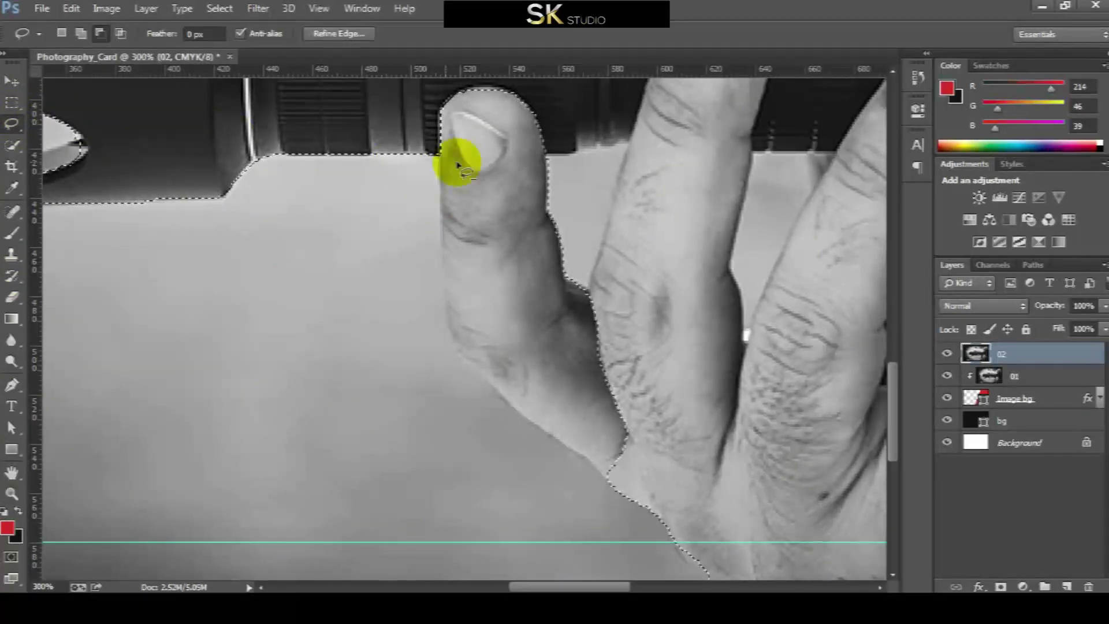
{"action": "mouse_move", "coordinate": [441, 165]}
{"action": "left_mouse_down"}
{"action": "mouse_move", "coordinate": [458, 352]}
{"action": "mouse_move", "coordinate": [619, 487]}
{"action": "mouse_move", "coordinate": [653, 449]}
{"action": "mouse_move", "coordinate": [642, 185]}
{"action": "mouse_move", "coordinate": [497, 84]}
{"action": "left_mouse_up"}
{"action": "left_click_drag", "start_coordinate": [428, 118], "coordinate": [458, 136]}
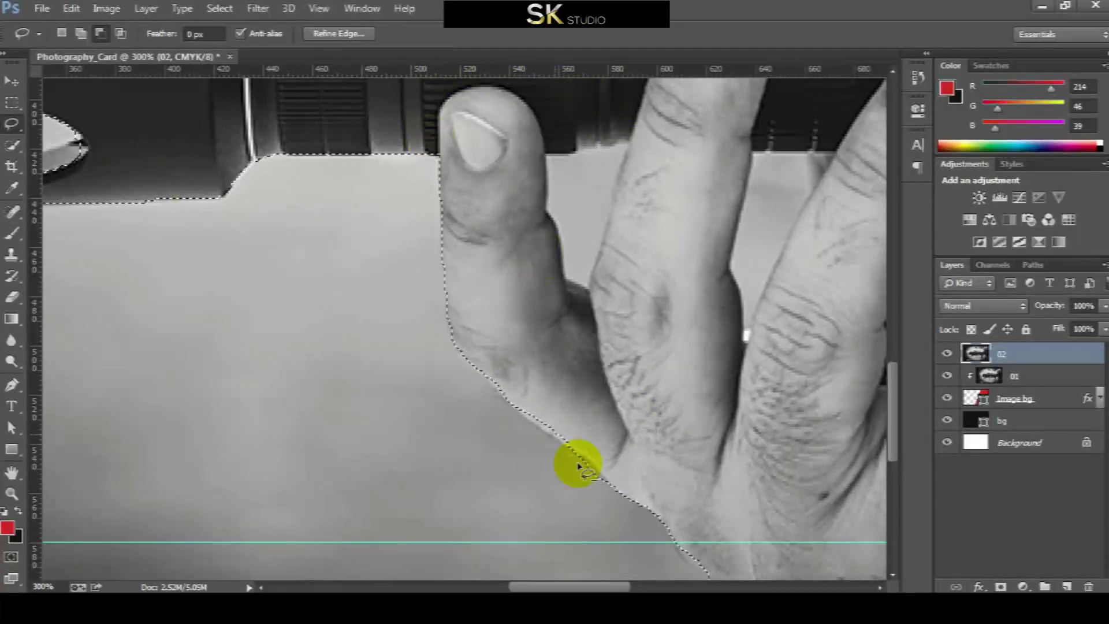
{"action": "scroll", "coordinate": [383, 258], "scroll_direction": "up", "scroll_amount": 3}
Trace the selection around the lens hood's curved edge, then fit the card on screen
{"action": "key", "text": "ctrl+minus"}
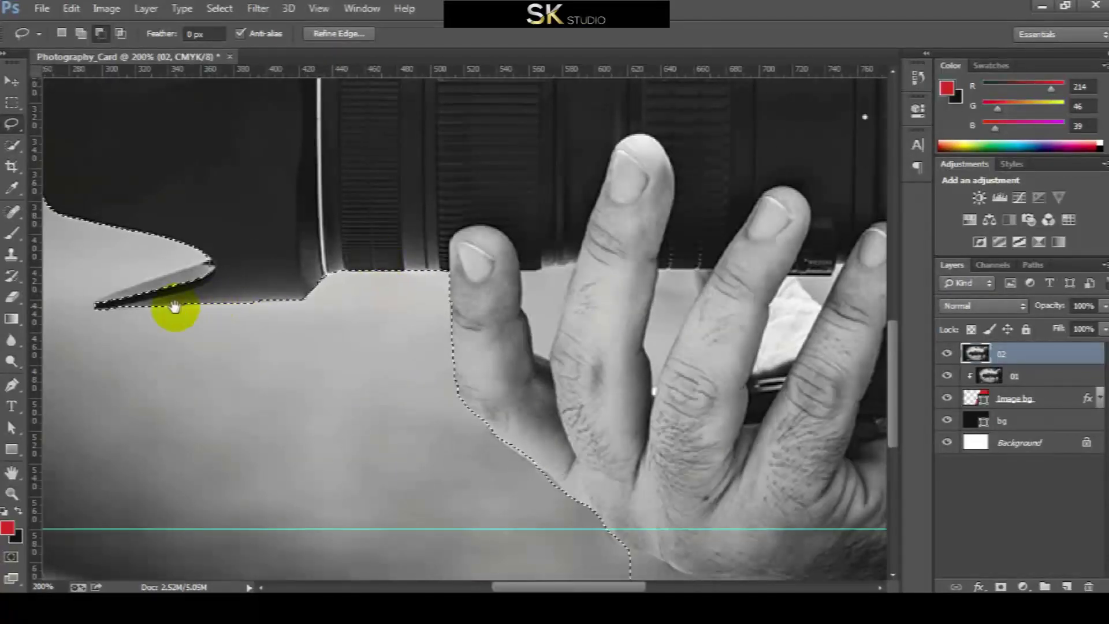
{"action": "left_click_drag", "start_coordinate": [173, 307], "coordinate": [359, 309]}
{"action": "mouse_move", "coordinate": [386, 266]}
{"action": "left_mouse_down"}
{"action": "mouse_move", "coordinate": [405, 256]}
{"action": "mouse_move", "coordinate": [296, 295]}
{"action": "mouse_move", "coordinate": [333, 305]}
{"action": "left_mouse_up"}
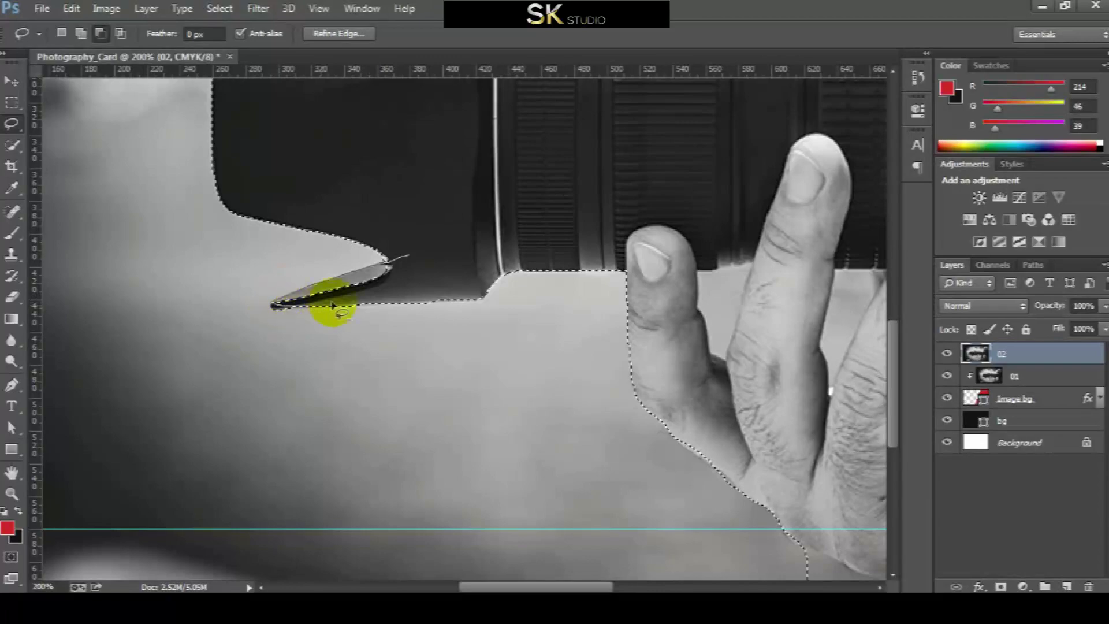
{"action": "mouse_move", "coordinate": [446, 277]}
{"action": "left_mouse_down"}
{"action": "mouse_move", "coordinate": [427, 253]}
{"action": "mouse_move", "coordinate": [386, 258]}
{"action": "mouse_move", "coordinate": [381, 294]}
{"action": "left_mouse_up"}
{"action": "scroll", "coordinate": [396, 260], "scroll_direction": "up", "scroll_amount": 10}
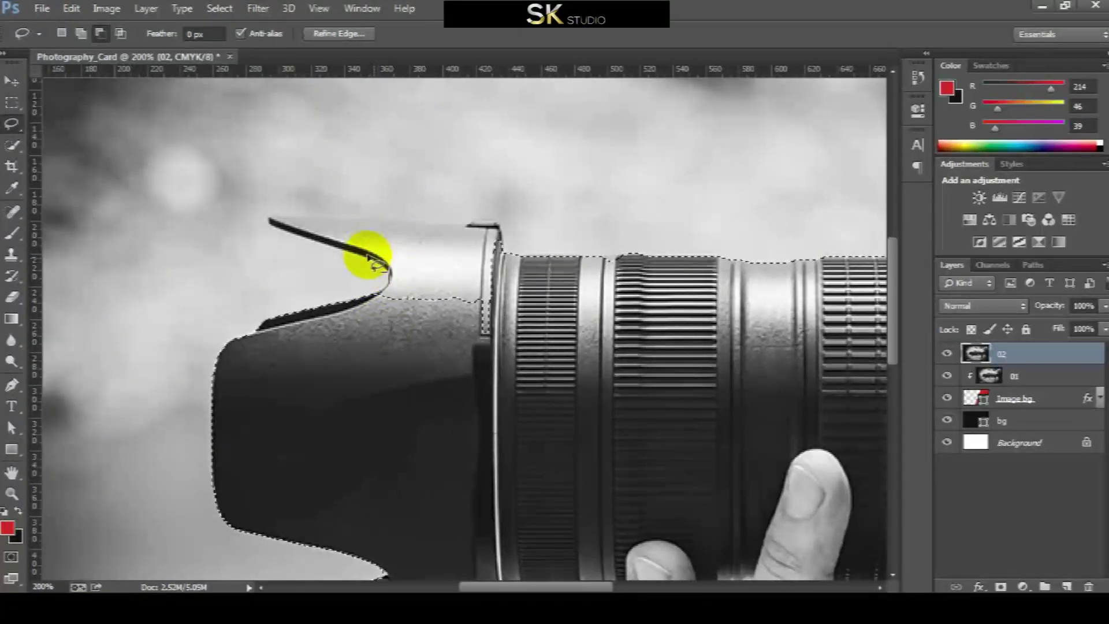
{"action": "mouse_move", "coordinate": [284, 218]}
{"action": "left_mouse_down"}
{"action": "mouse_move", "coordinate": [492, 227]}
{"action": "mouse_move", "coordinate": [511, 310]}
{"action": "mouse_move", "coordinate": [485, 373]}
{"action": "mouse_move", "coordinate": [393, 367]}
{"action": "mouse_move", "coordinate": [272, 252]}
{"action": "left_mouse_up"}
{"action": "scroll", "coordinate": [277, 248], "scroll_direction": "up", "scroll_amount": 1}
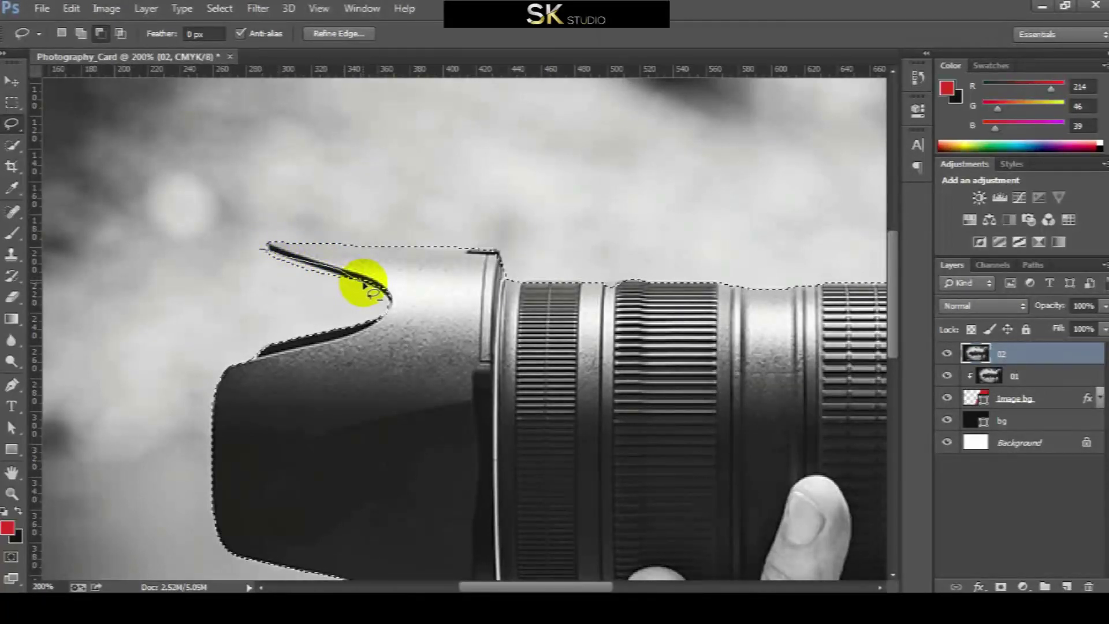
{"action": "mouse_move", "coordinate": [365, 296]}
{"action": "left_mouse_down"}
{"action": "mouse_move", "coordinate": [297, 302]}
{"action": "mouse_move", "coordinate": [219, 258]}
{"action": "mouse_move", "coordinate": [317, 264]}
{"action": "mouse_move", "coordinate": [372, 286]}
{"action": "mouse_move", "coordinate": [340, 298]}
{"action": "mouse_move", "coordinate": [223, 246]}
{"action": "left_mouse_up"}
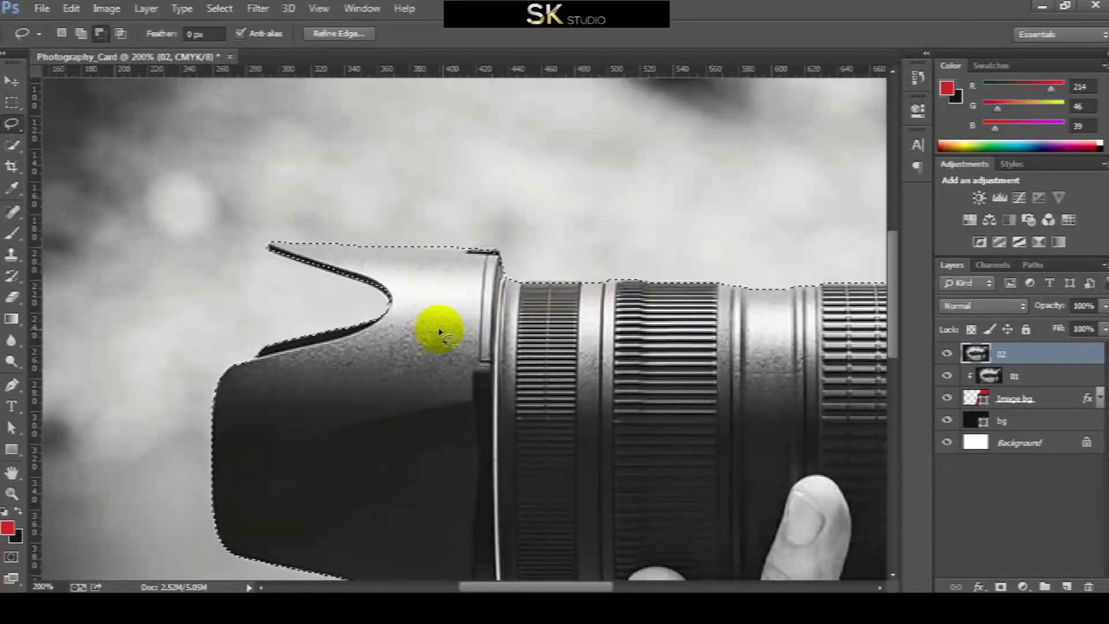
{"action": "scroll", "coordinate": [439, 318], "scroll_direction": "down", "scroll_amount": 2}
{"action": "left_click", "coordinate": [319, 8]}
{"action": "left_click", "coordinate": [352, 159]}
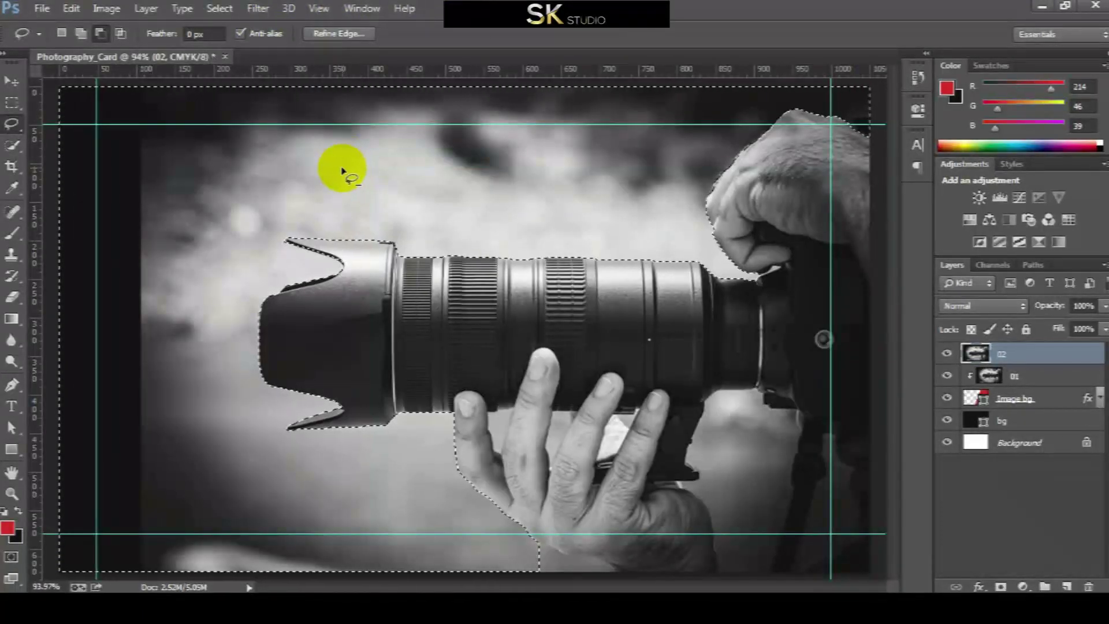
Feather the backdrop selection by 8 px
{"action": "left_click", "coordinate": [221, 9]}
{"action": "left_click", "coordinate": [373, 205]}
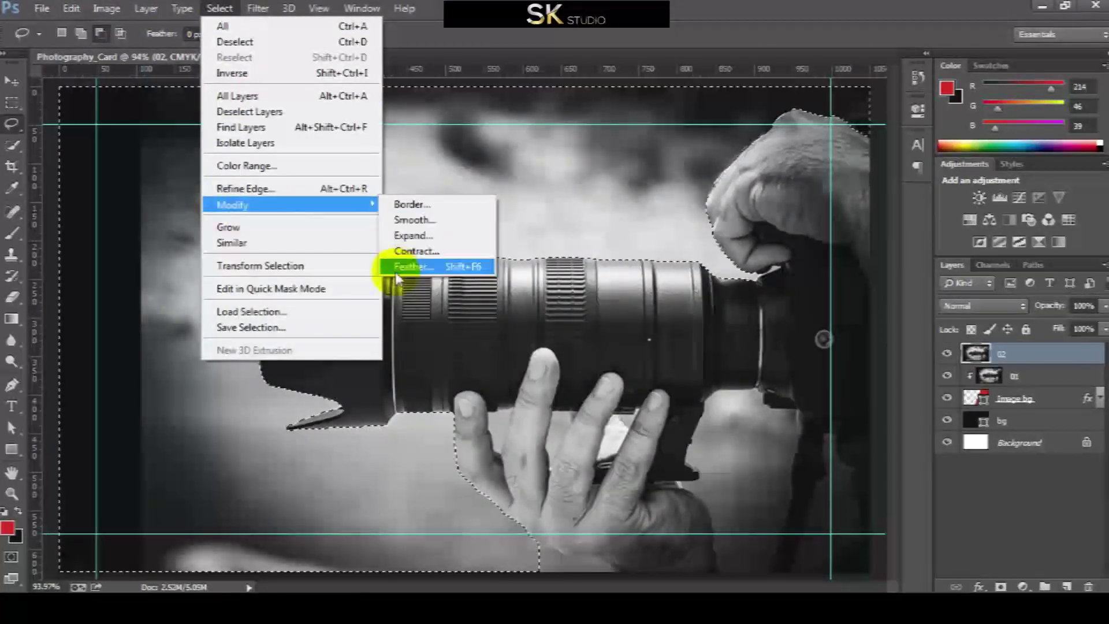
{"action": "left_click", "coordinate": [404, 267]}
{"action": "left_click", "coordinate": [638, 206]}
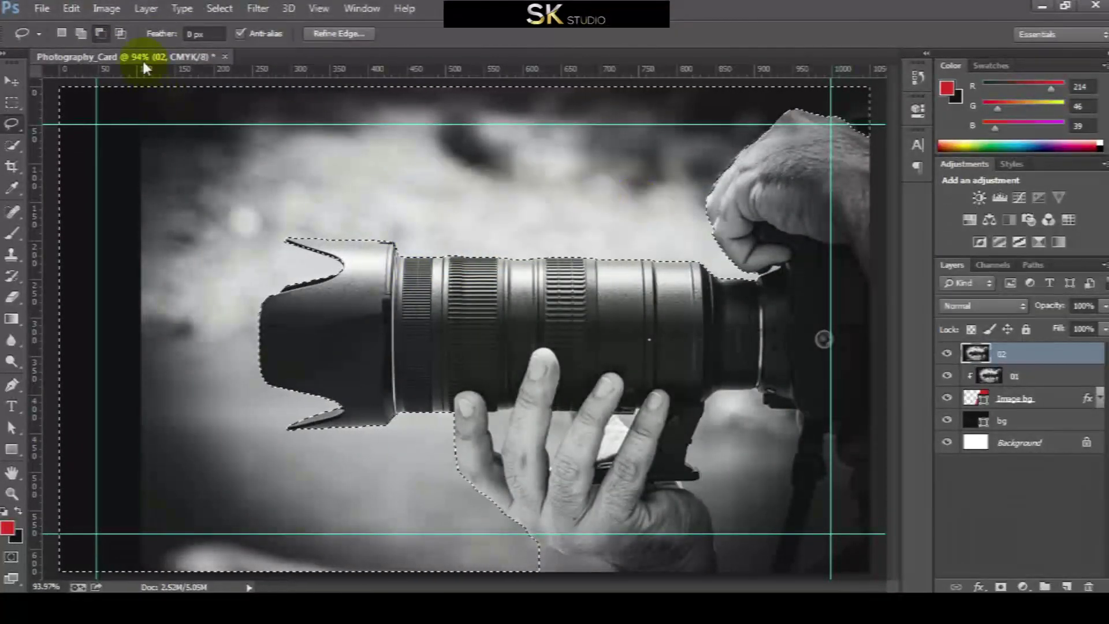
Clear the feathered backdrop from layer 02 and deselect
{"action": "left_click", "coordinate": [70, 9]}
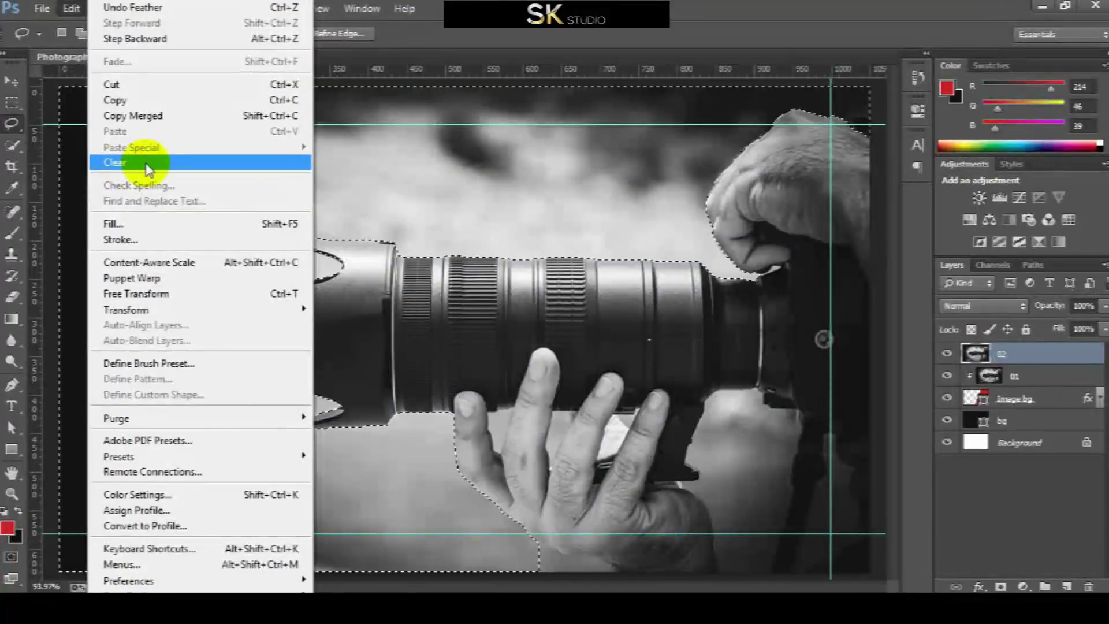
{"action": "left_click", "coordinate": [145, 163]}
{"action": "left_click", "coordinate": [6, 84]}
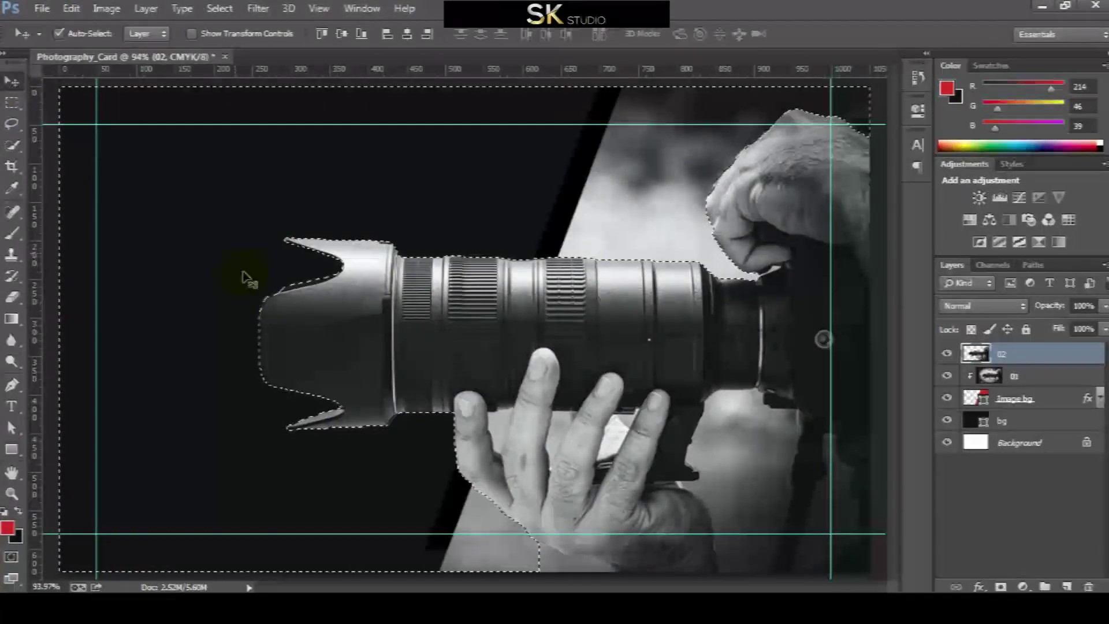
{"action": "left_click", "coordinate": [219, 8]}
{"action": "left_click", "coordinate": [231, 42]}
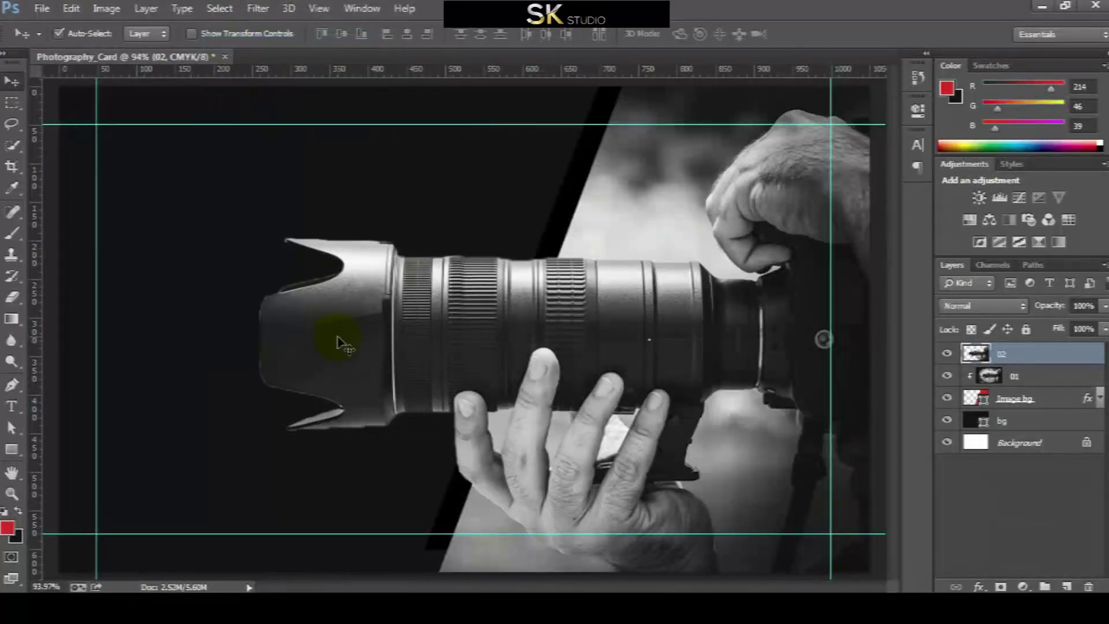
{"action": "left_click", "coordinate": [74, 10]}
{"action": "left_click", "coordinate": [107, 8]}
Apply Brightness/Contrast to Layer 02 with brightness -80 and slightly raised contrast
{"action": "mouse_move", "coordinate": [136, 47]}
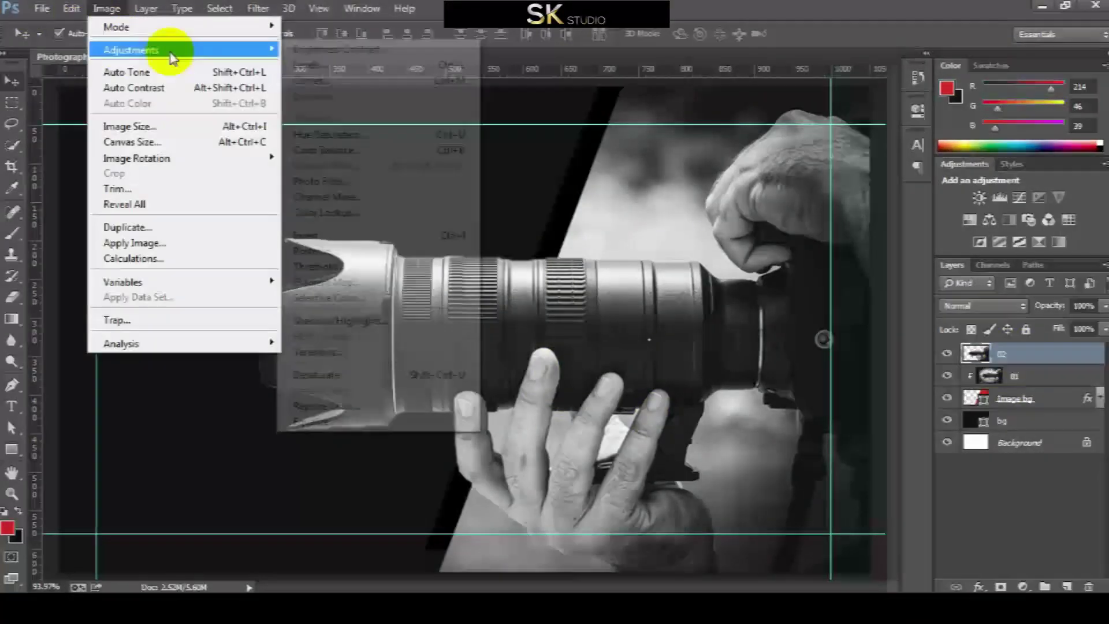
{"action": "left_click", "coordinate": [355, 47]}
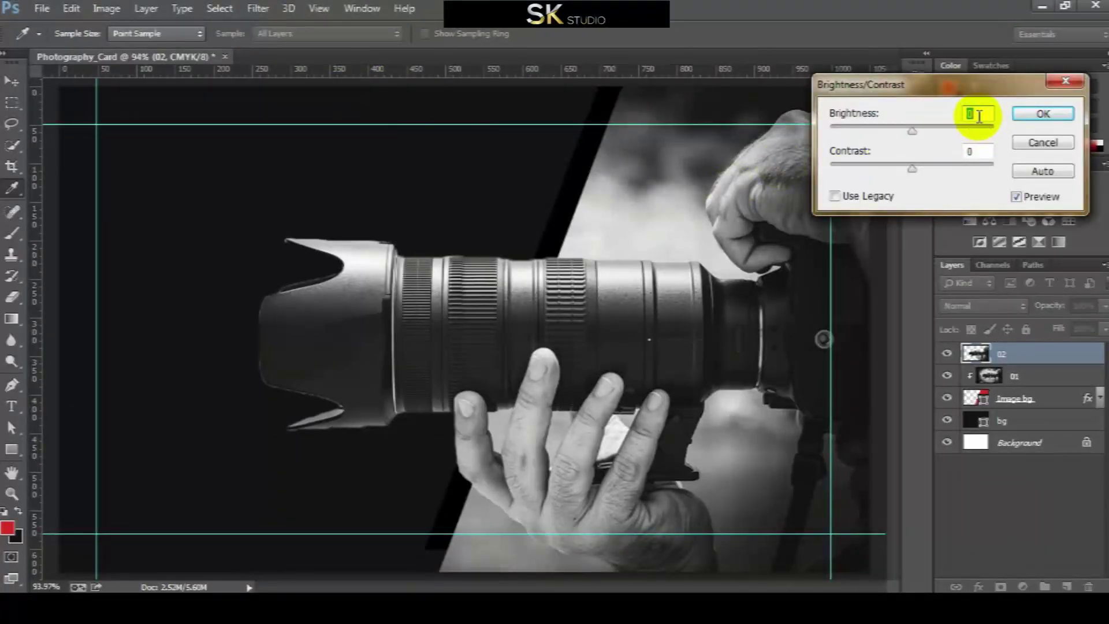
{"action": "left_click_drag", "start_coordinate": [912, 131], "coordinate": [870, 135]}
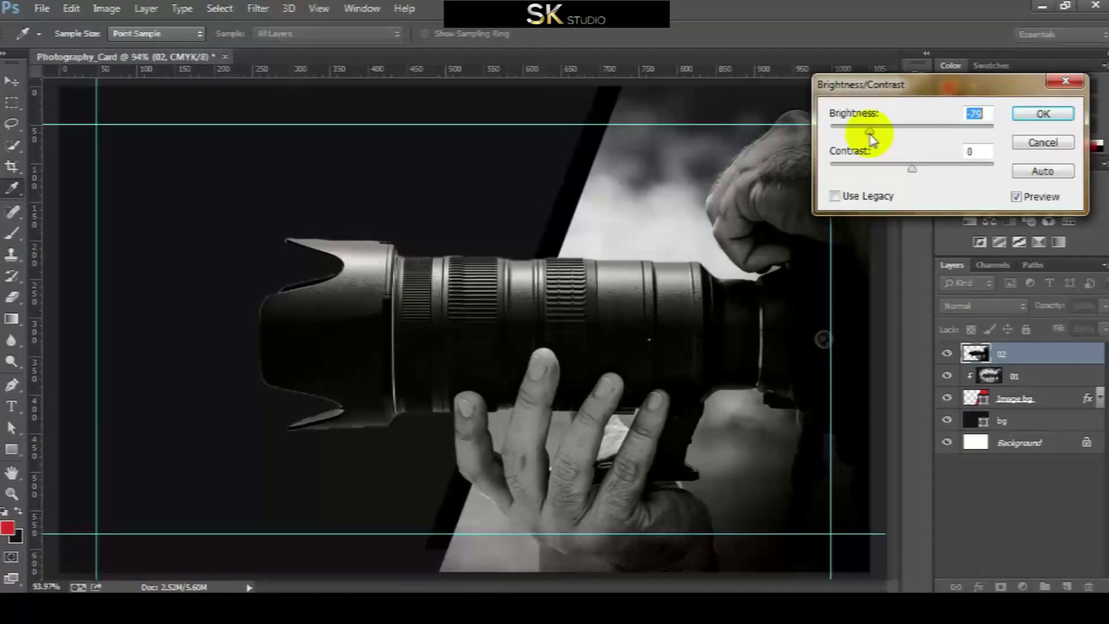
{"action": "left_click_drag", "start_coordinate": [871, 138], "coordinate": [869, 139]}
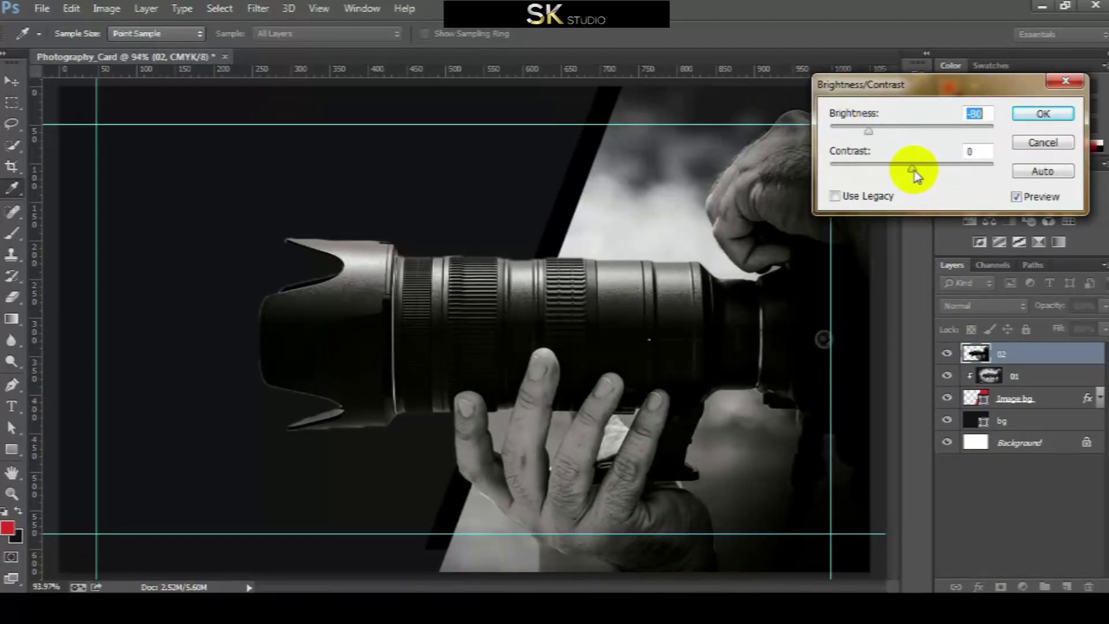
{"action": "left_click_drag", "start_coordinate": [913, 168], "coordinate": [926, 169]}
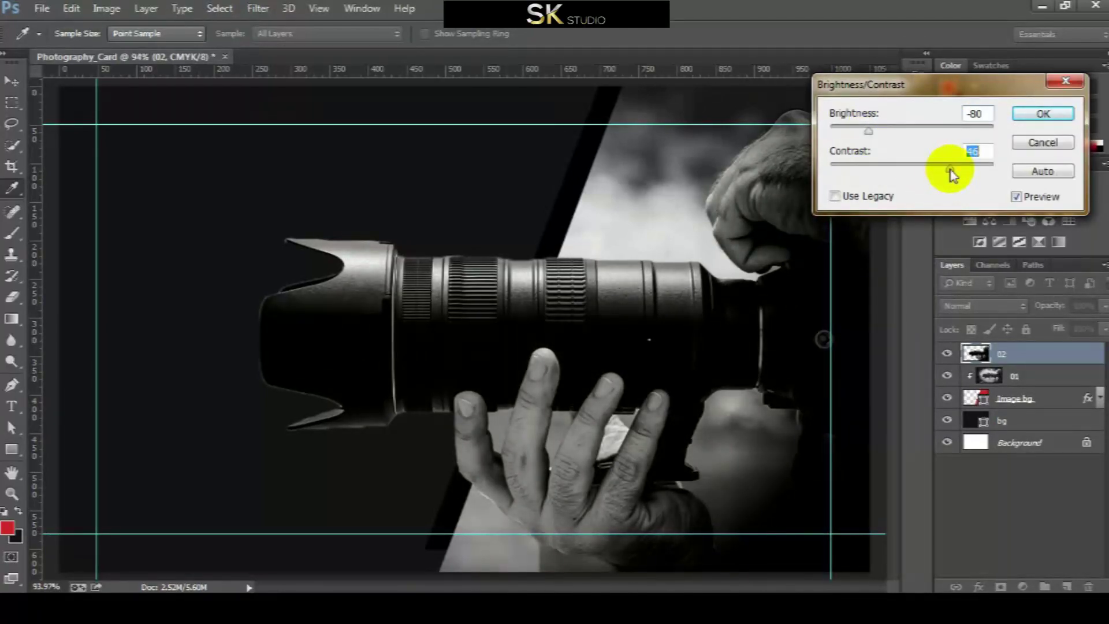
{"action": "left_click", "coordinate": [1037, 113]}
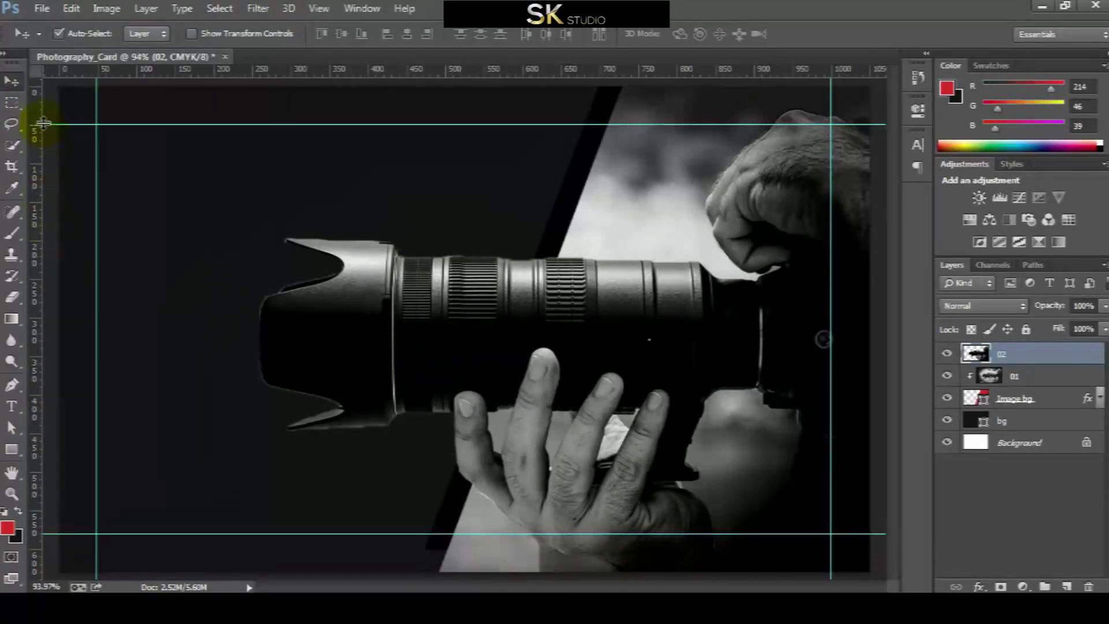
Place a red 'Your Name' text line near the card's top-left in Pangram Medium, 10 pt
{"action": "left_click", "coordinate": [26, 411]}
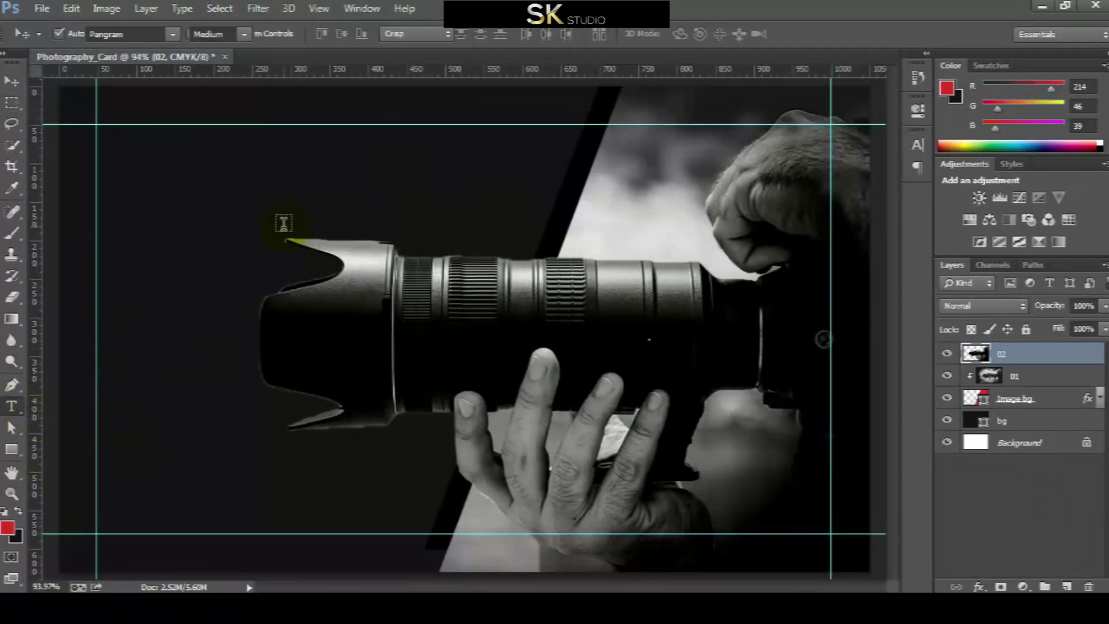
{"action": "left_click", "coordinate": [222, 165]}
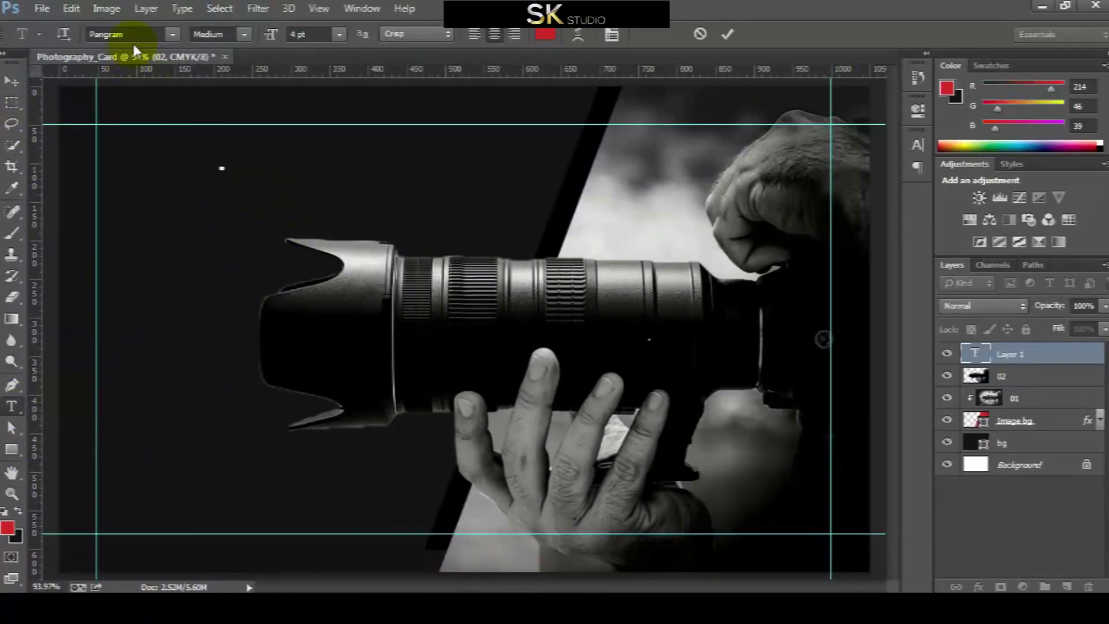
{"action": "left_click", "coordinate": [244, 34]}
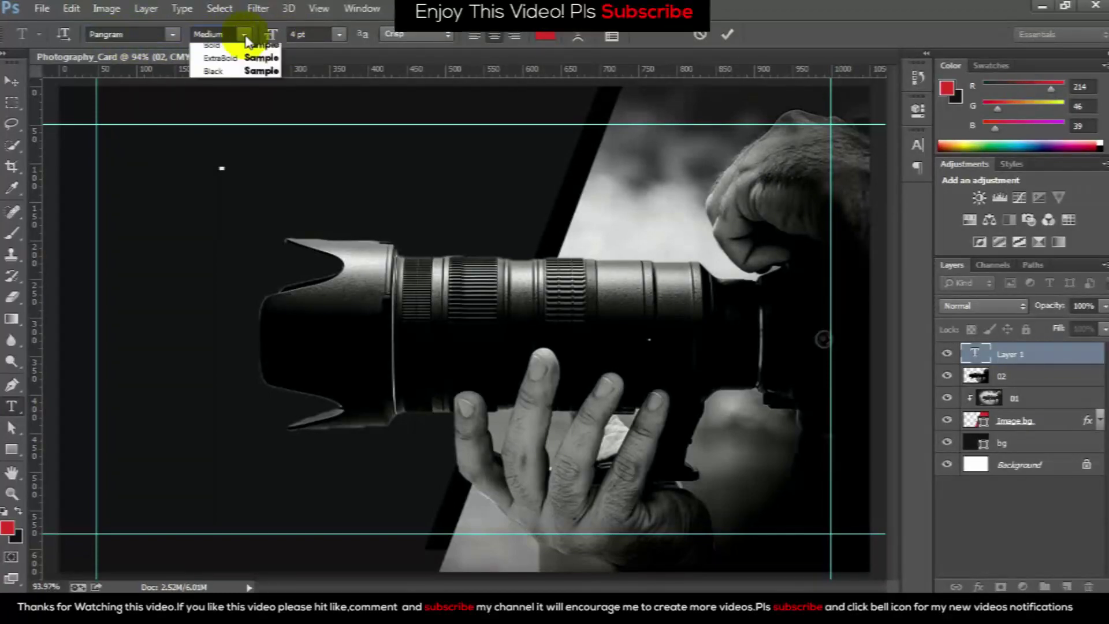
{"action": "left_click", "coordinate": [220, 87]}
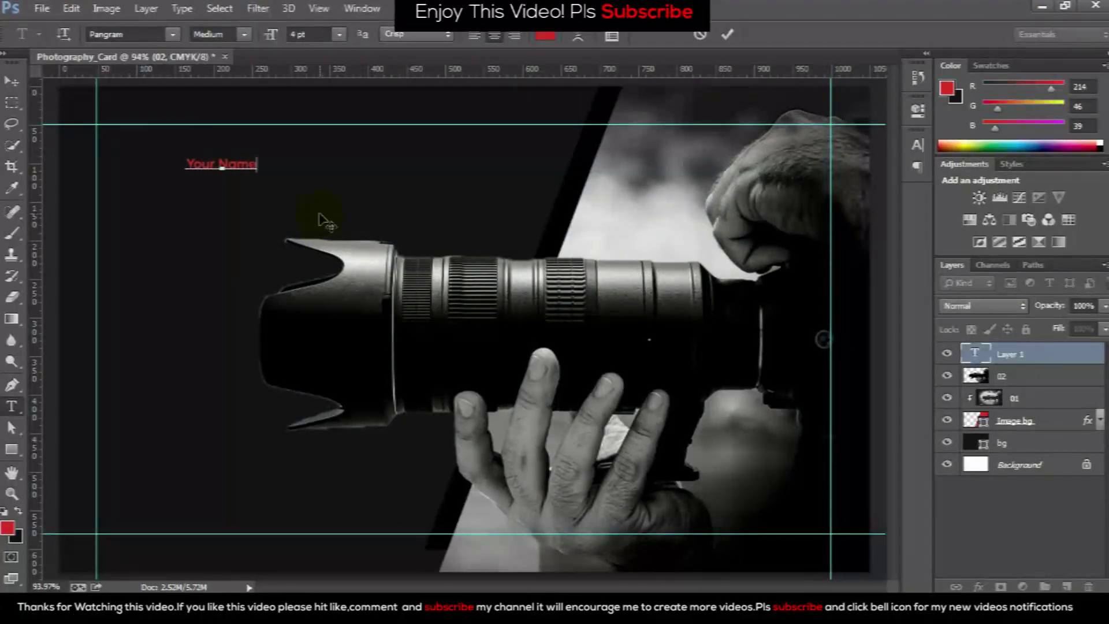
{"action": "left_click", "coordinate": [338, 36]}
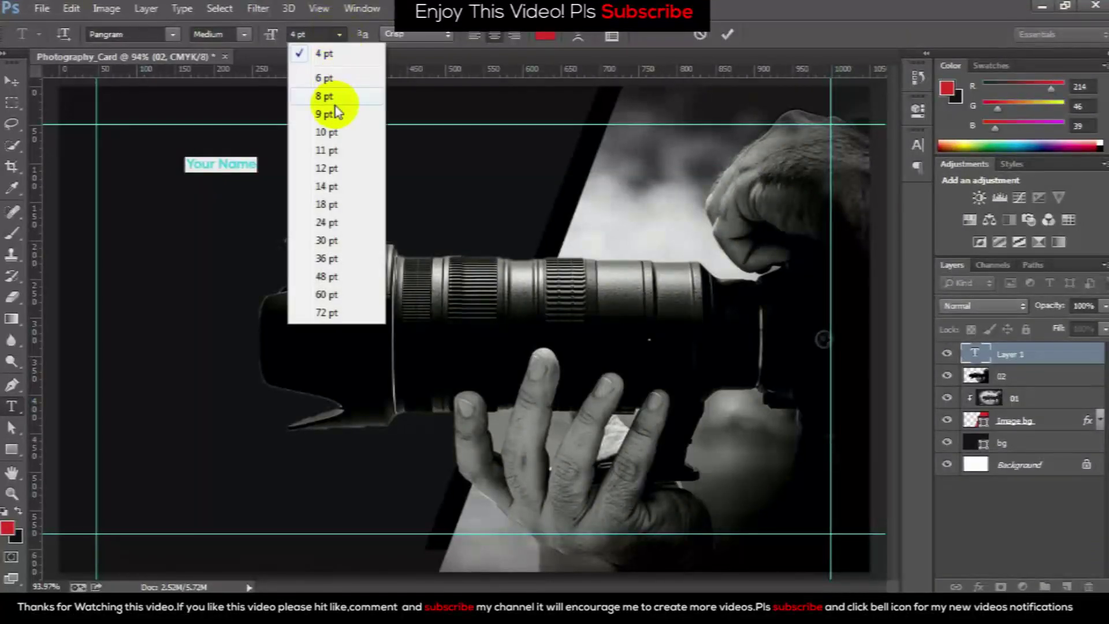
{"action": "left_click", "coordinate": [335, 129]}
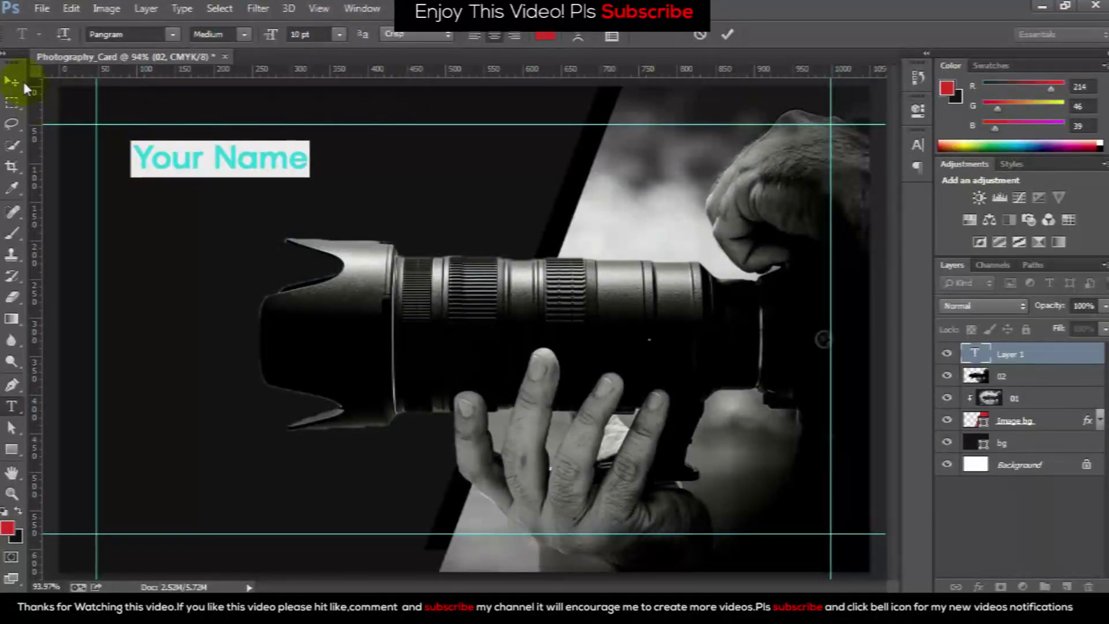
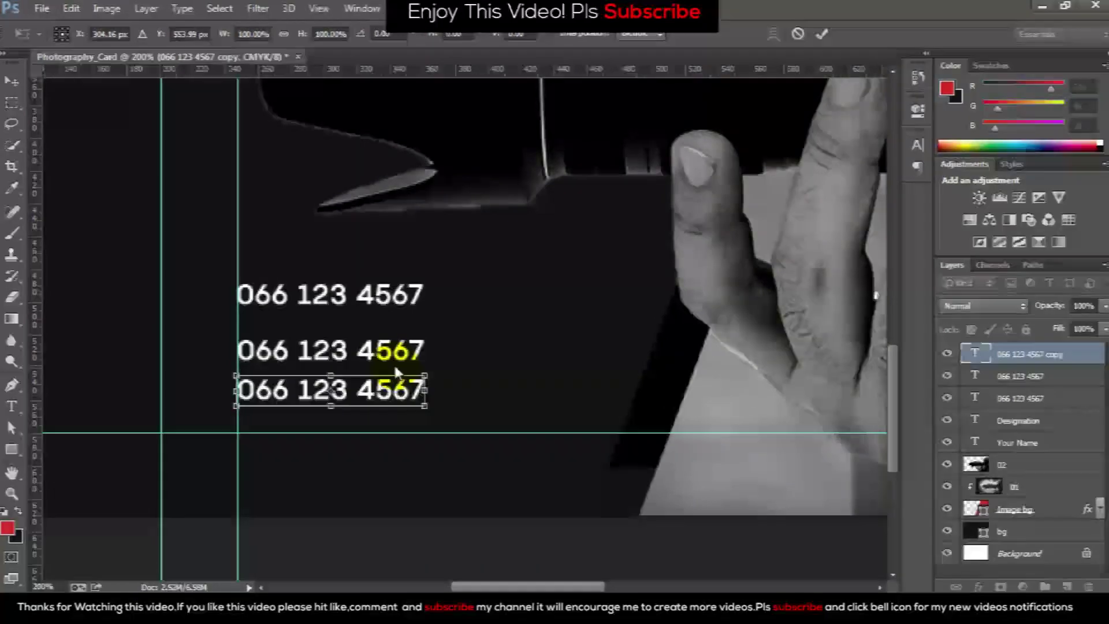
Replace the middle phone number with the address '1st Street, Main Road, City.'
{"action": "key", "text": "Return"}
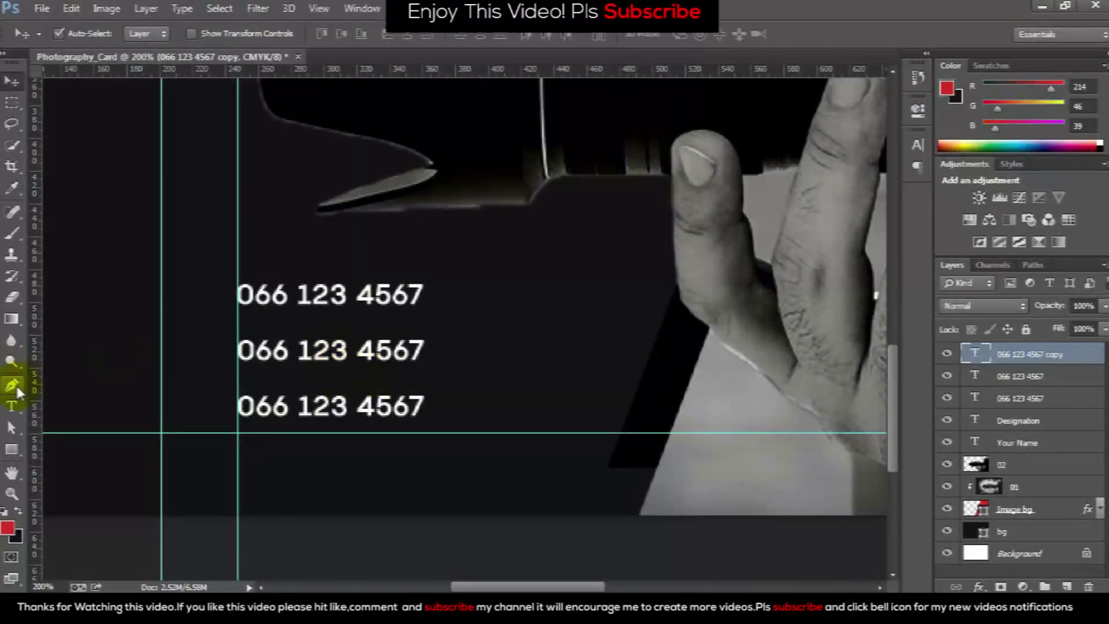
{"action": "left_click", "coordinate": [11, 406]}
{"action": "triple_click", "coordinate": [272, 351]}
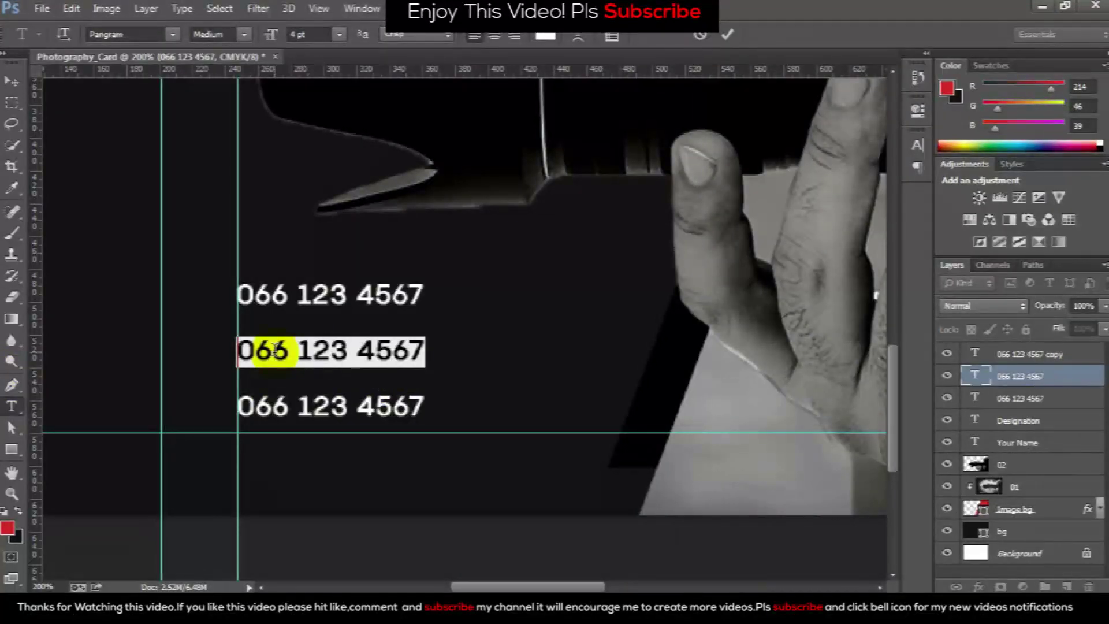
{"action": "type", "text": "1st Street, Main Road, City."}
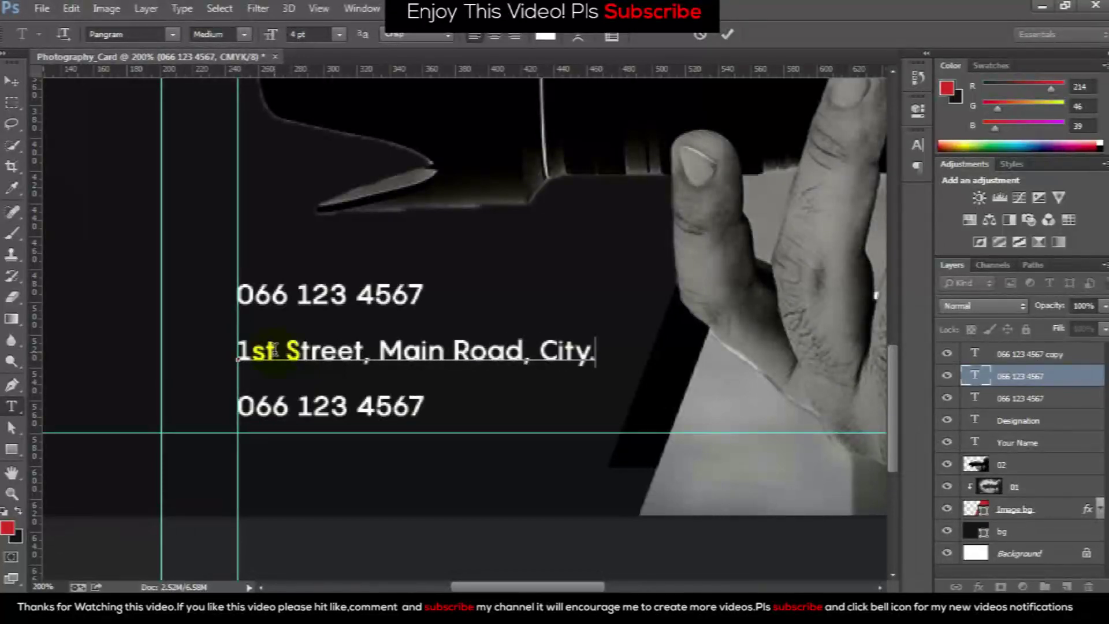
{"action": "left_click", "coordinate": [12, 81]}
Replace the bottom phone line with the studio's e-mail address
{"action": "key", "text": "t"}
{"action": "left_click_drag", "start_coordinate": [240, 406], "coordinate": [424, 432]}
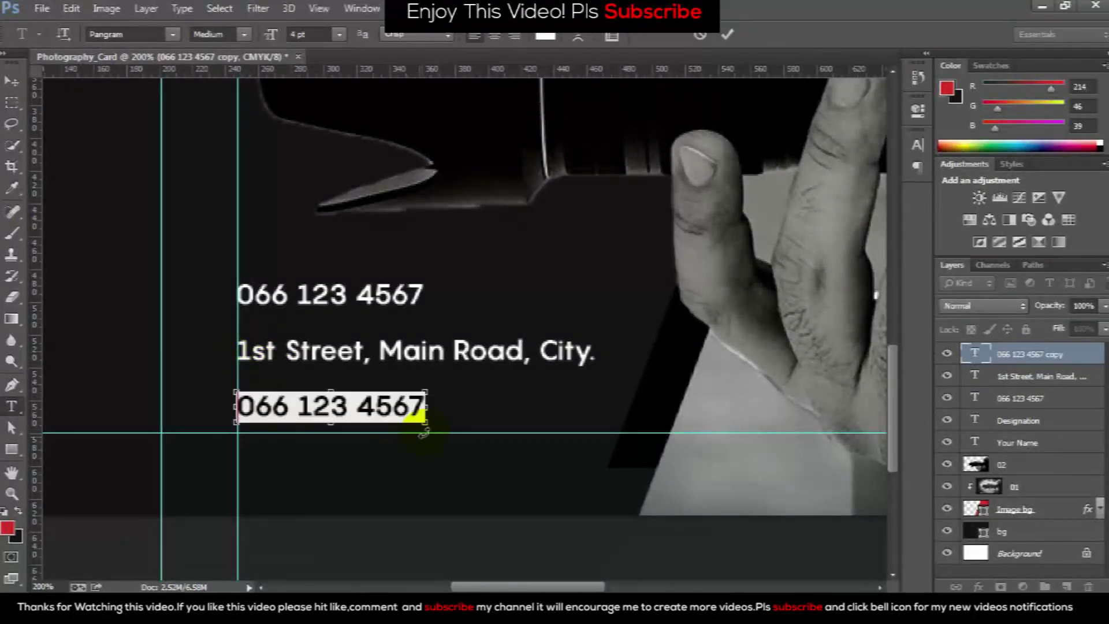
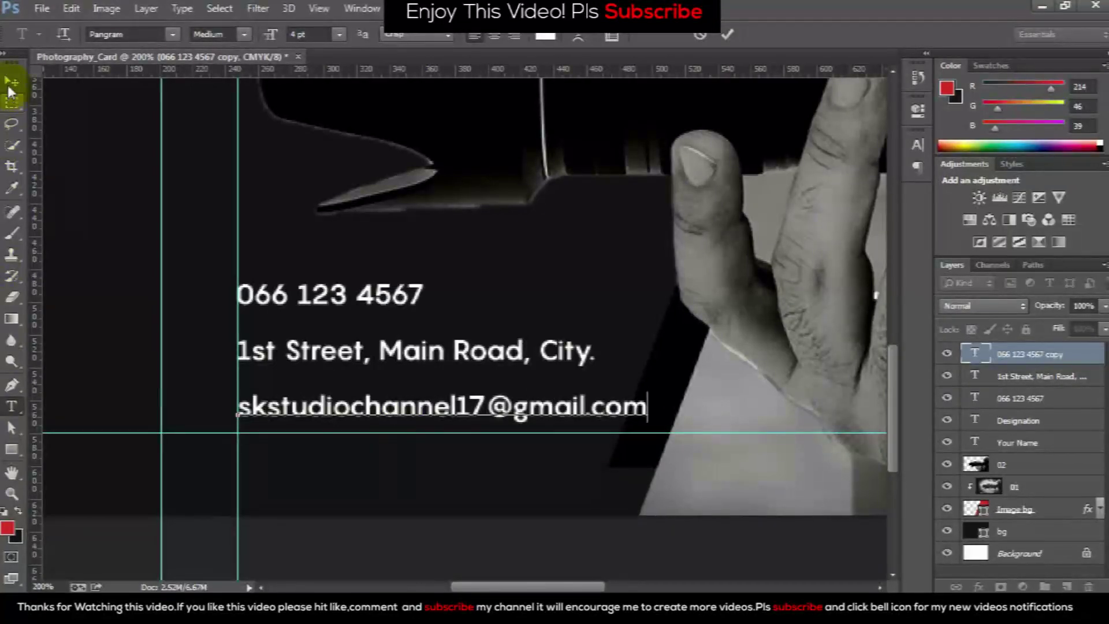
{"action": "left_click", "coordinate": [12, 81]}
{"action": "left_click", "coordinate": [1026, 380], "text": "ctrl"}
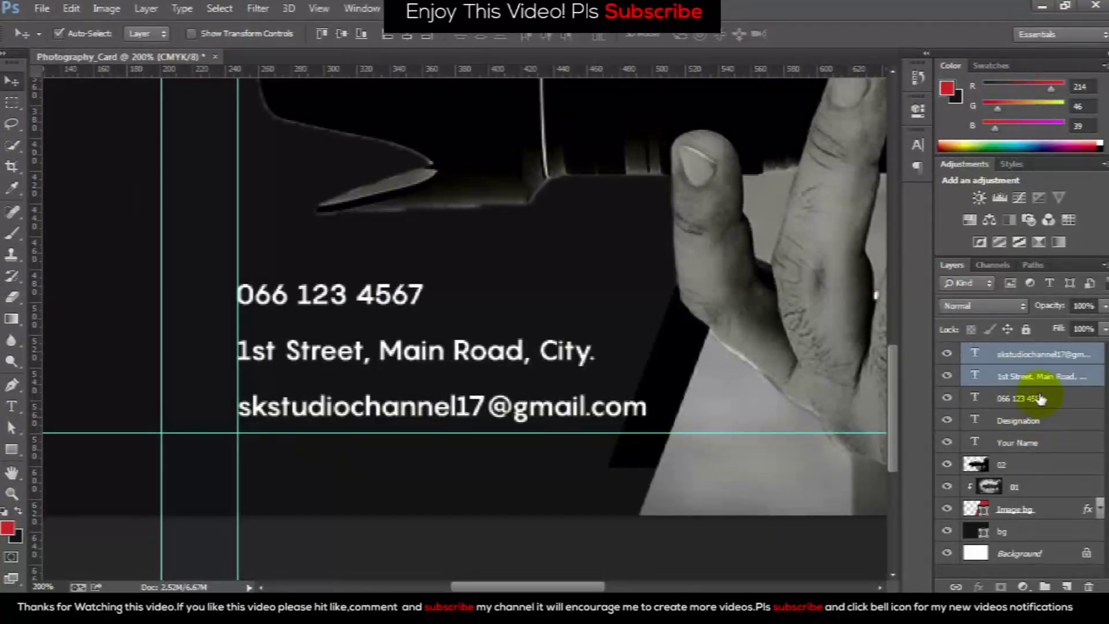
Nudge the three contact lines left together with Shift+arrow keys
{"action": "left_click", "coordinate": [1037, 398], "text": "ctrl"}
{"action": "key", "text": "shift+Left"}
{"action": "key", "text": "shift+Left"}
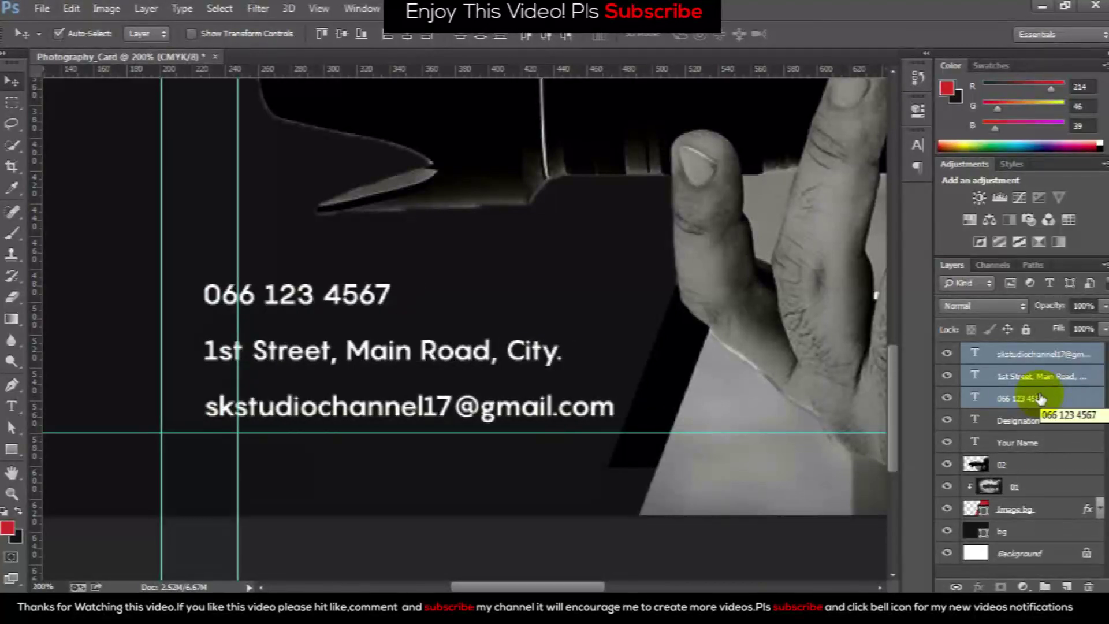
{"action": "key", "text": "shift+Right"}
{"action": "key", "text": "shift+Left"}
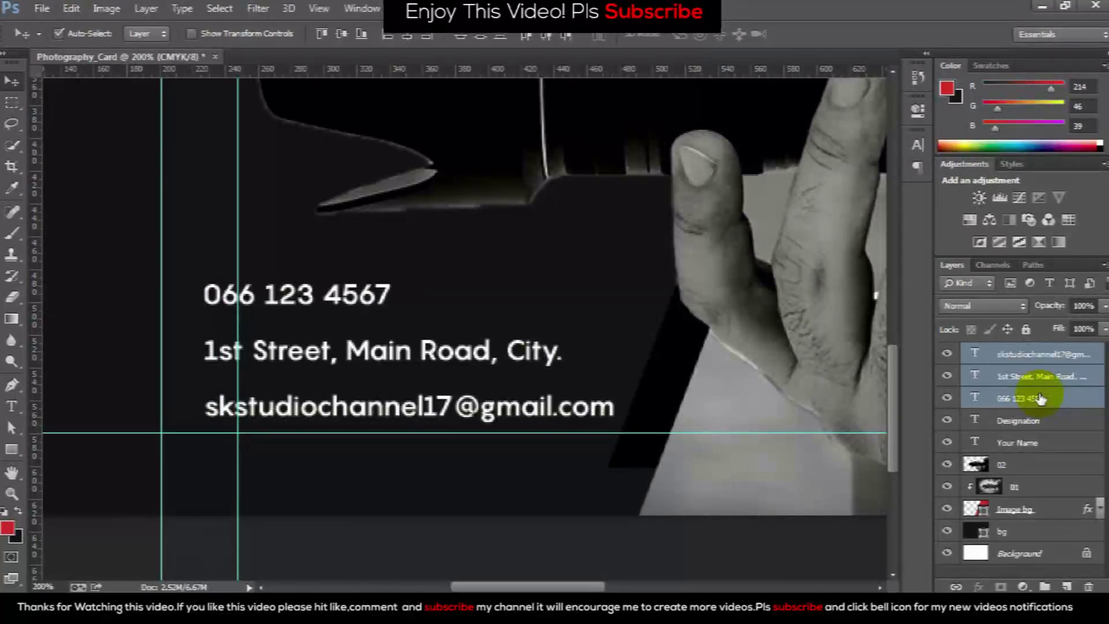
{"action": "key", "text": "ctrl+minus"}
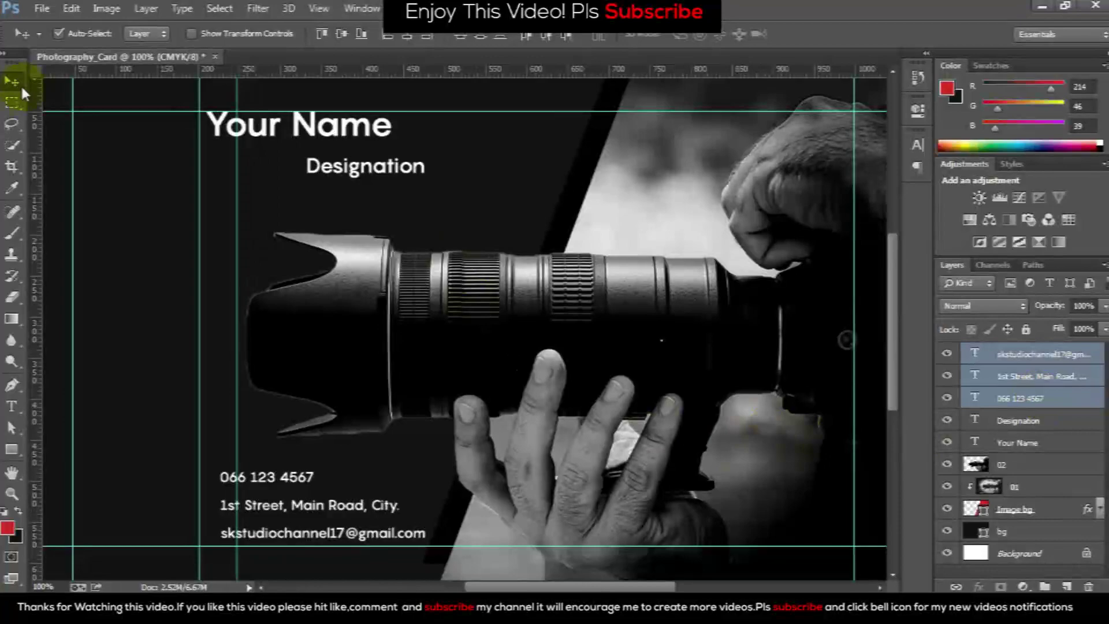
{"action": "scroll", "coordinate": [193, 445], "scroll_direction": "down", "scroll_amount": 1}
{"action": "scroll", "coordinate": [198, 314], "scroll_direction": "down", "scroll_amount": 4}
{"action": "scroll", "coordinate": [193, 248], "scroll_direction": "up", "scroll_amount": 5}
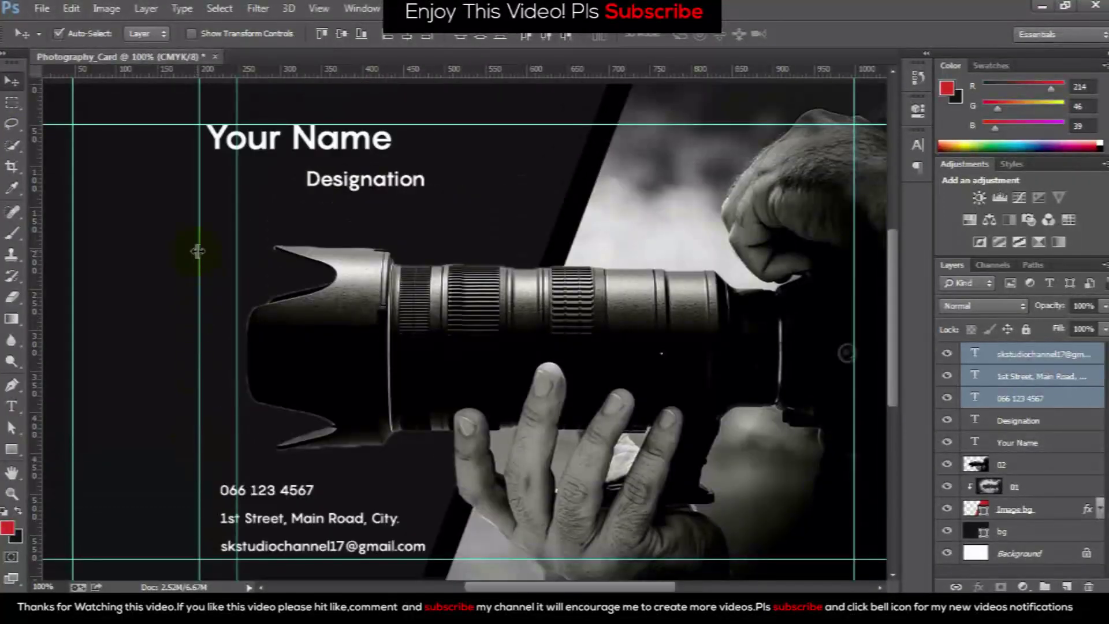
Drag a vertical alignment guide out from the left ruler
{"action": "left_click_drag", "start_coordinate": [36, 250], "coordinate": [185, 250]}
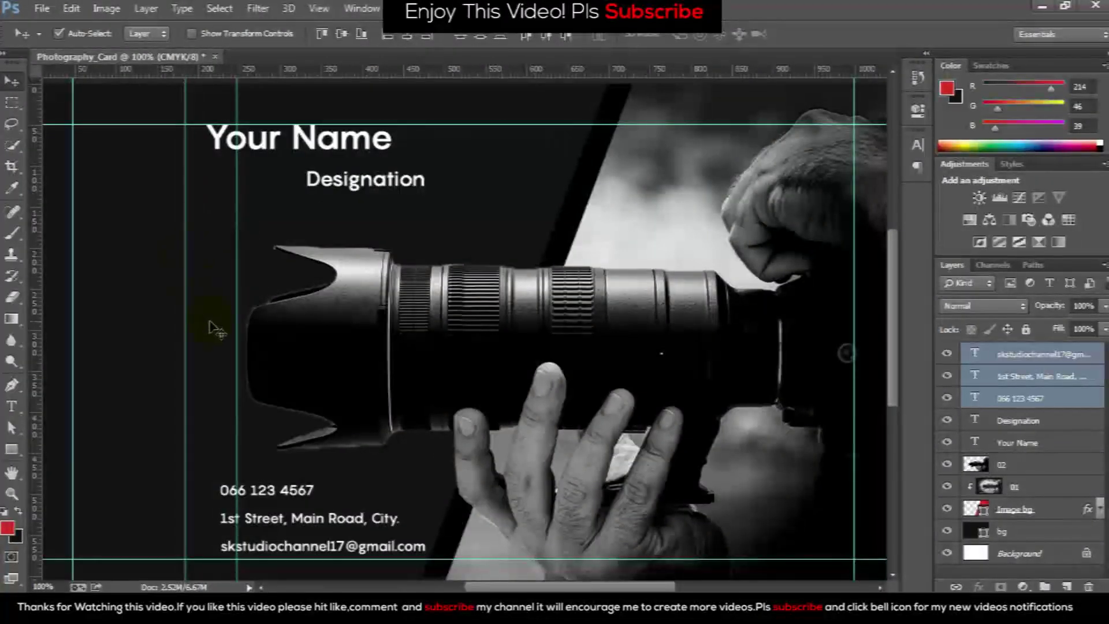
{"action": "left_click_drag", "start_coordinate": [184, 309], "coordinate": [178, 302]}
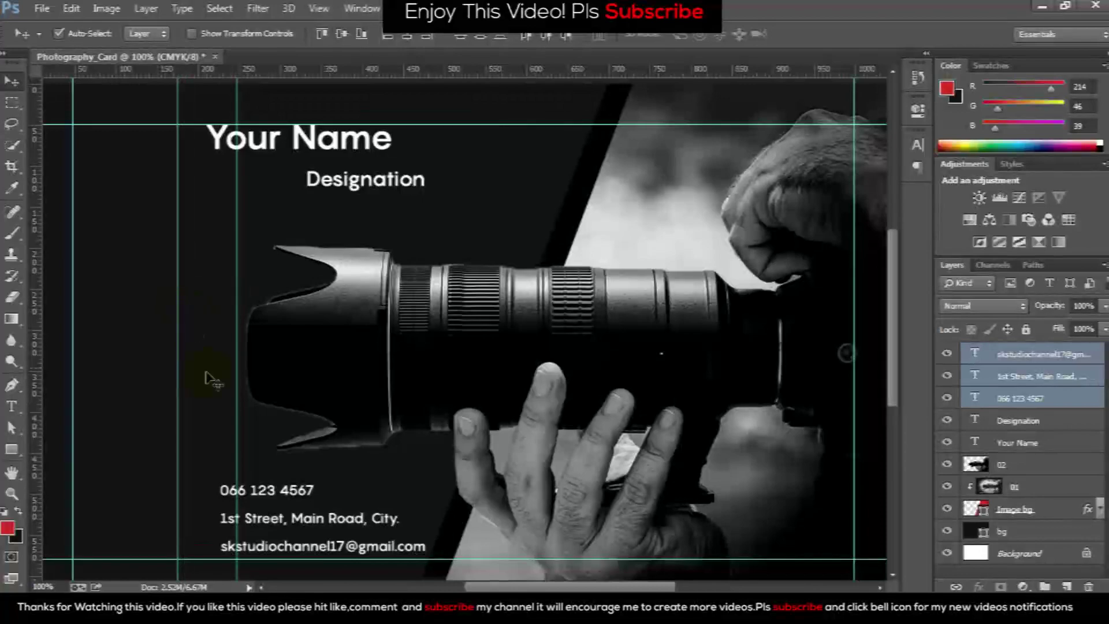
{"action": "scroll", "coordinate": [198, 241], "scroll_direction": "down", "scroll_amount": 1}
{"action": "scroll", "coordinate": [234, 191], "scroll_direction": "up", "scroll_amount": 3}
Move the Your Name and Designation titles left together
{"action": "left_click", "coordinate": [237, 176]}
{"action": "left_click", "coordinate": [312, 205], "text": "shift"}
{"action": "left_click_drag", "start_coordinate": [317, 206], "coordinate": [292, 205]}
{"action": "scroll", "coordinate": [254, 323], "scroll_direction": "down", "scroll_amount": 5}
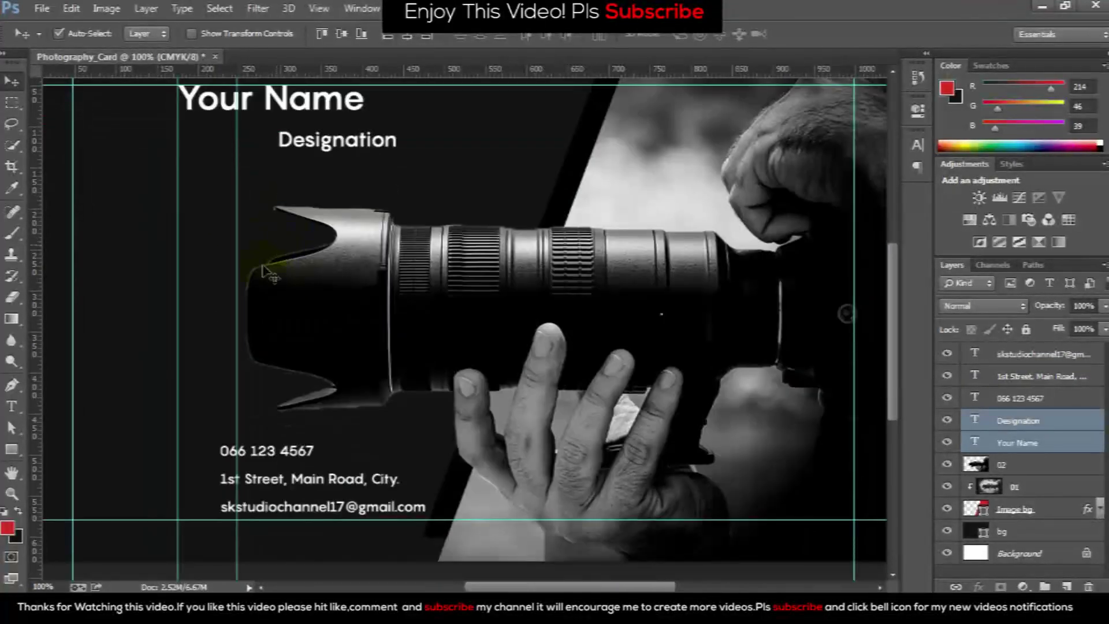
{"action": "scroll", "coordinate": [263, 415], "scroll_direction": "down", "scroll_amount": 1}
{"action": "scroll", "coordinate": [354, 486], "scroll_direction": "left", "scroll_amount": 5}
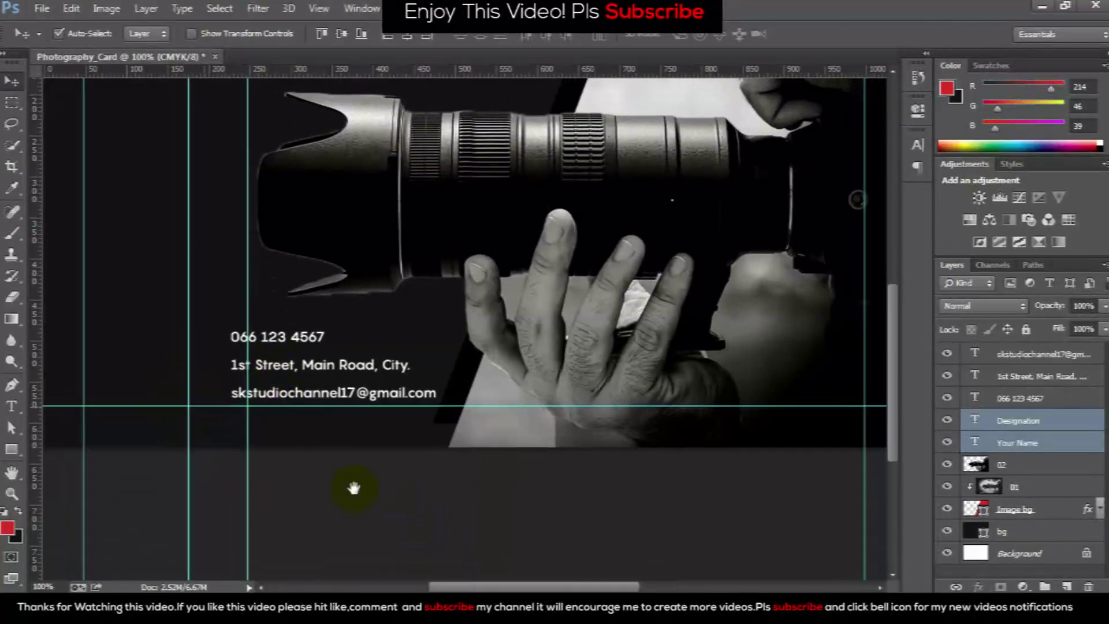
{"action": "scroll", "coordinate": [339, 510], "scroll_direction": "up", "scroll_amount": 5}
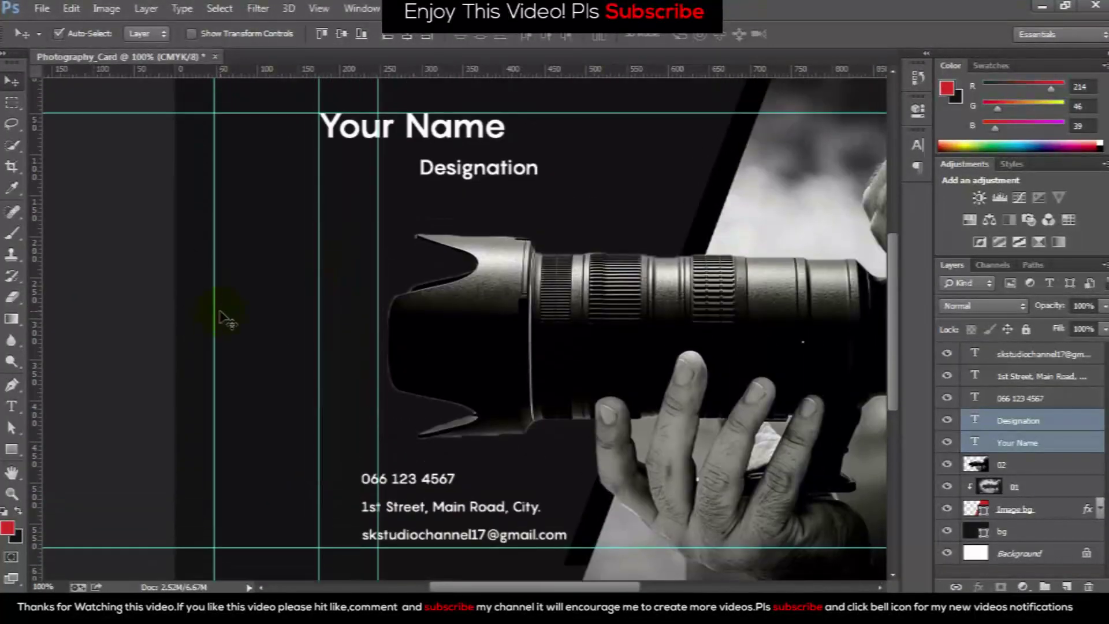
{"action": "left_click", "coordinate": [11, 450]}
Draw a tall bar at the card's left and duplicate it onto the guide to its right
{"action": "scroll", "coordinate": [93, 404], "scroll_direction": "down", "scroll_amount": 2}
{"action": "left_click_drag", "start_coordinate": [170, 335], "coordinate": [188, 525]}
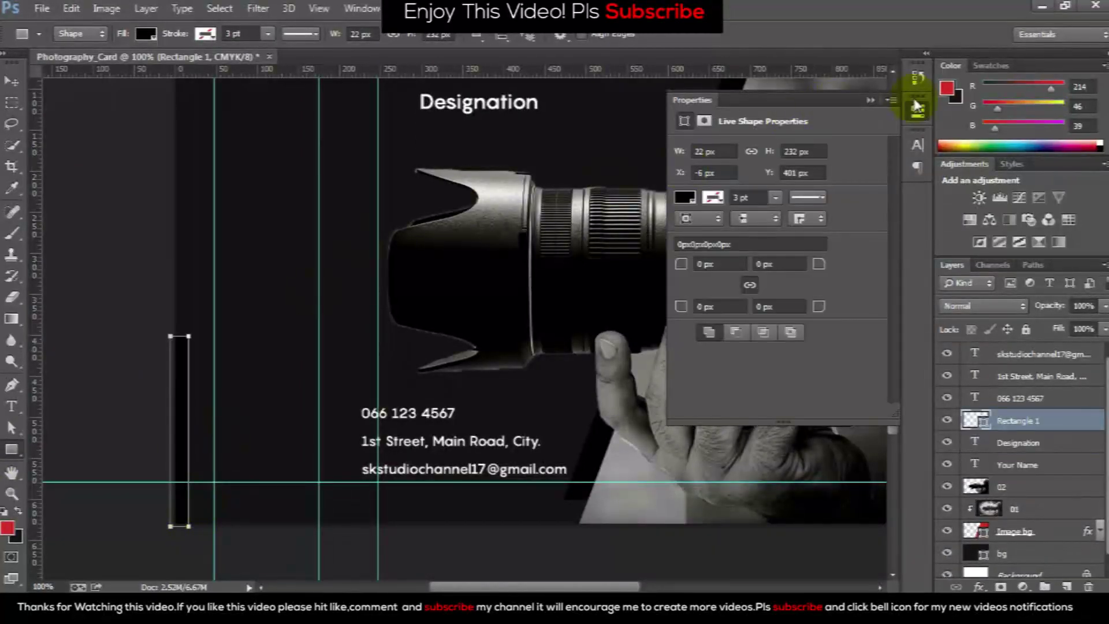
{"action": "left_click", "coordinate": [917, 107]}
{"action": "left_click", "coordinate": [23, 81]}
{"action": "left_click_drag", "start_coordinate": [179, 345], "coordinate": [223, 351]}
{"action": "scroll", "coordinate": [225, 355], "scroll_direction": "up", "scroll_amount": 3}
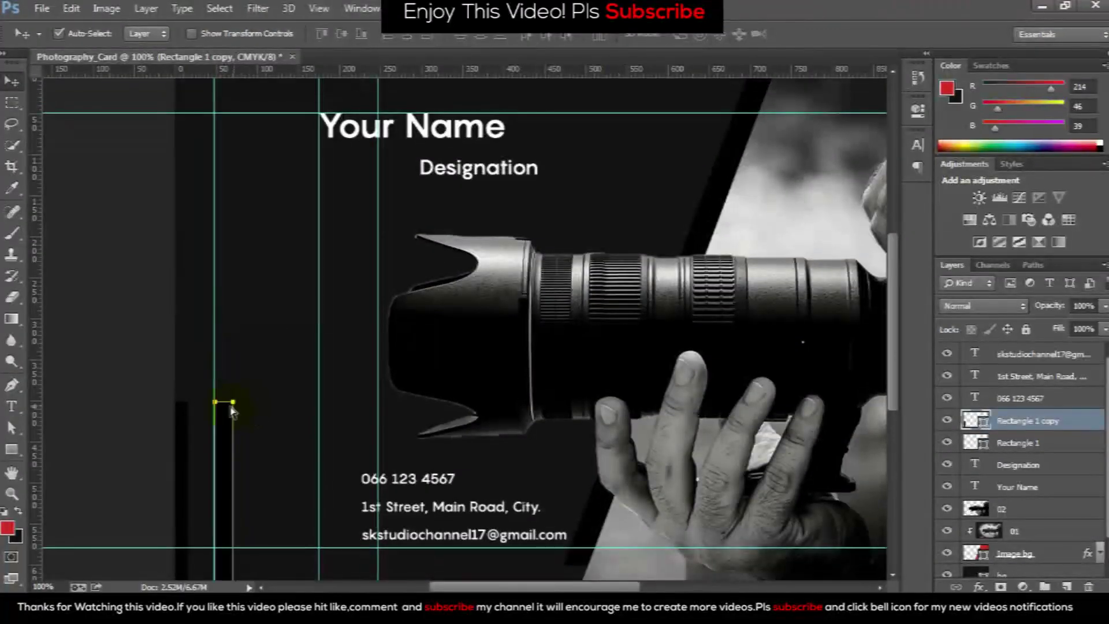
Stretch the copied bar up to the top guide and widen it slightly
{"action": "key", "text": "ctrl+t"}
{"action": "left_click_drag", "start_coordinate": [224, 402], "coordinate": [224, 113]}
{"action": "left_click_drag", "start_coordinate": [237, 354], "coordinate": [242, 353]}
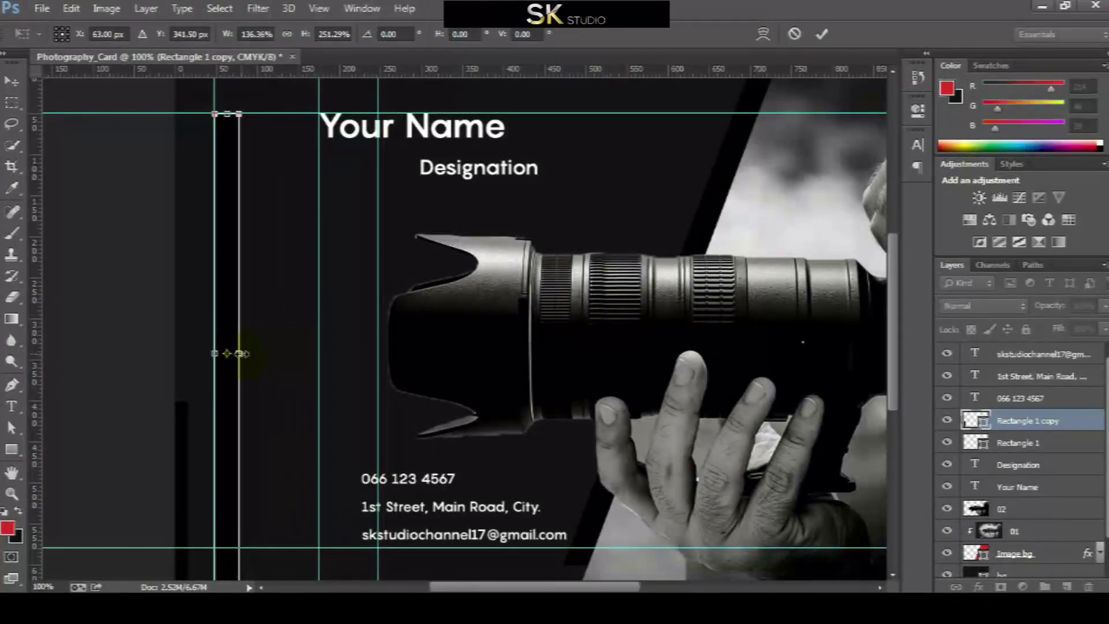
{"action": "key", "text": "Return"}
Duplicate the first bar again to a new position lower right
{"action": "left_click_drag", "start_coordinate": [179, 460], "coordinate": [313, 467]}
{"action": "scroll", "coordinate": [292, 460], "scroll_direction": "down", "scroll_amount": 3}
{"action": "key", "text": "a"}
{"action": "left_click_drag", "start_coordinate": [283, 315], "coordinate": [285, 532]}
{"action": "key", "text": "v"}
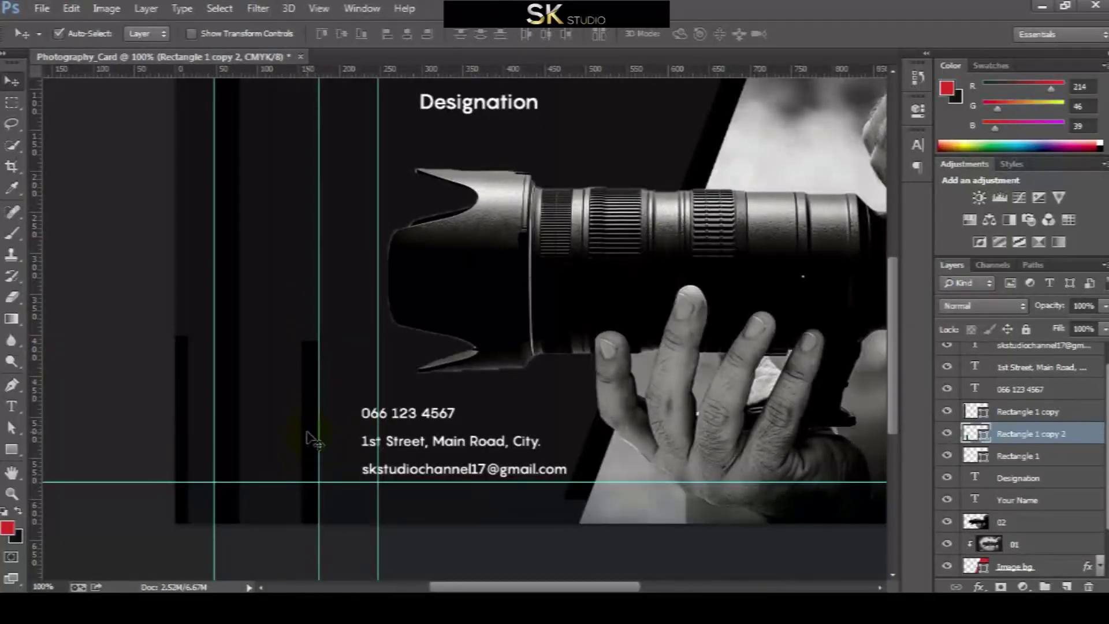
Resize the third bar into a thin 2 px by 120 px line
{"action": "key", "text": "a"}
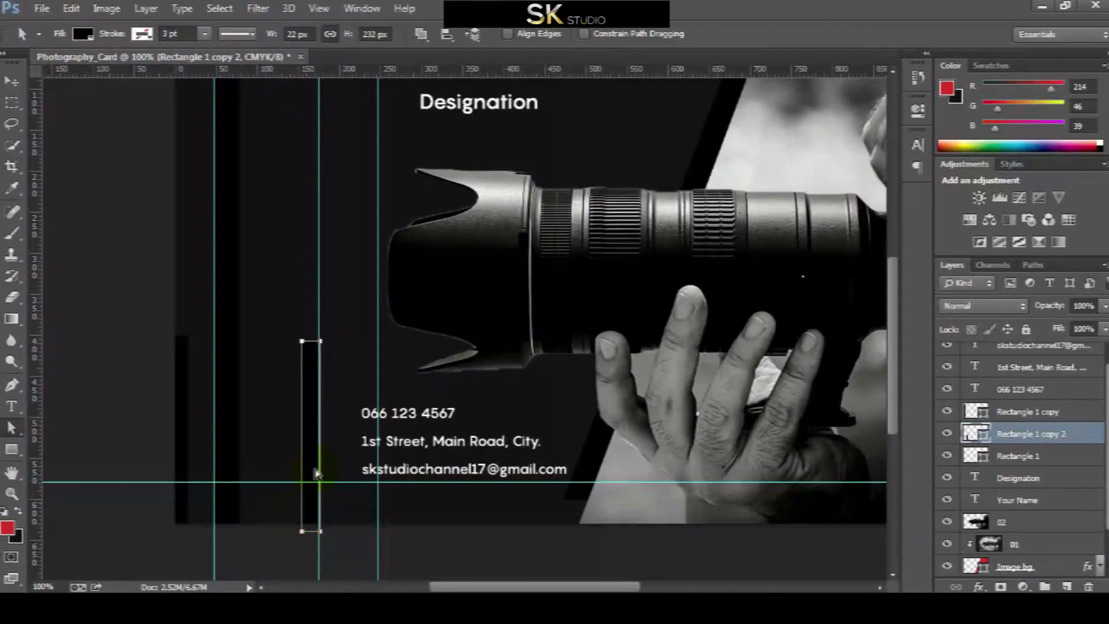
{"action": "left_click", "coordinate": [301, 35]}
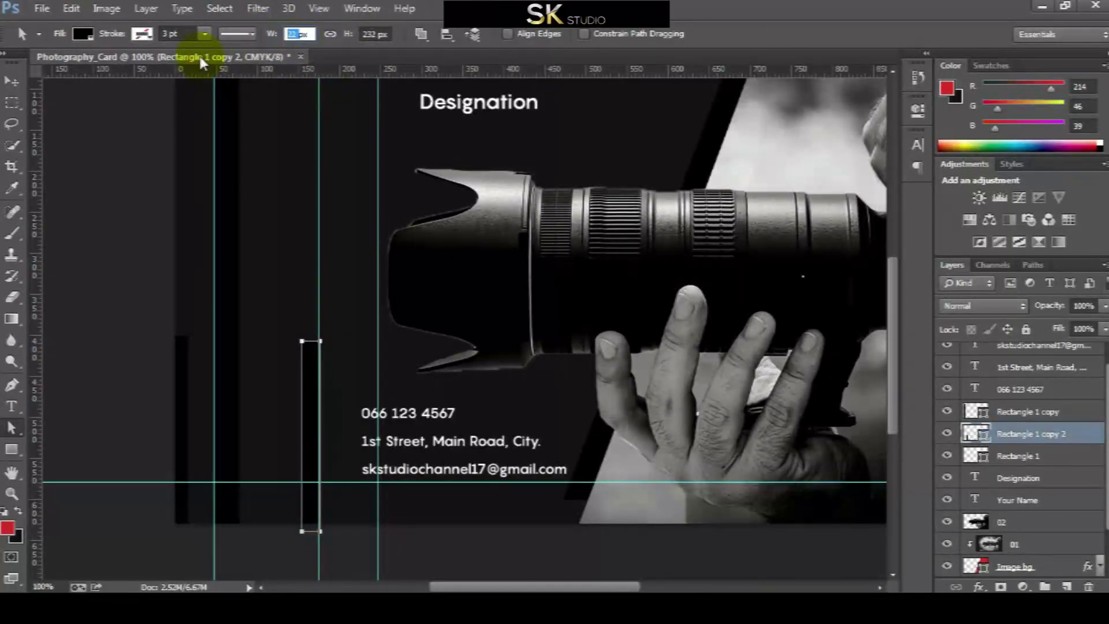
{"action": "type", "text": "2"}
{"action": "key", "text": "Tab"}
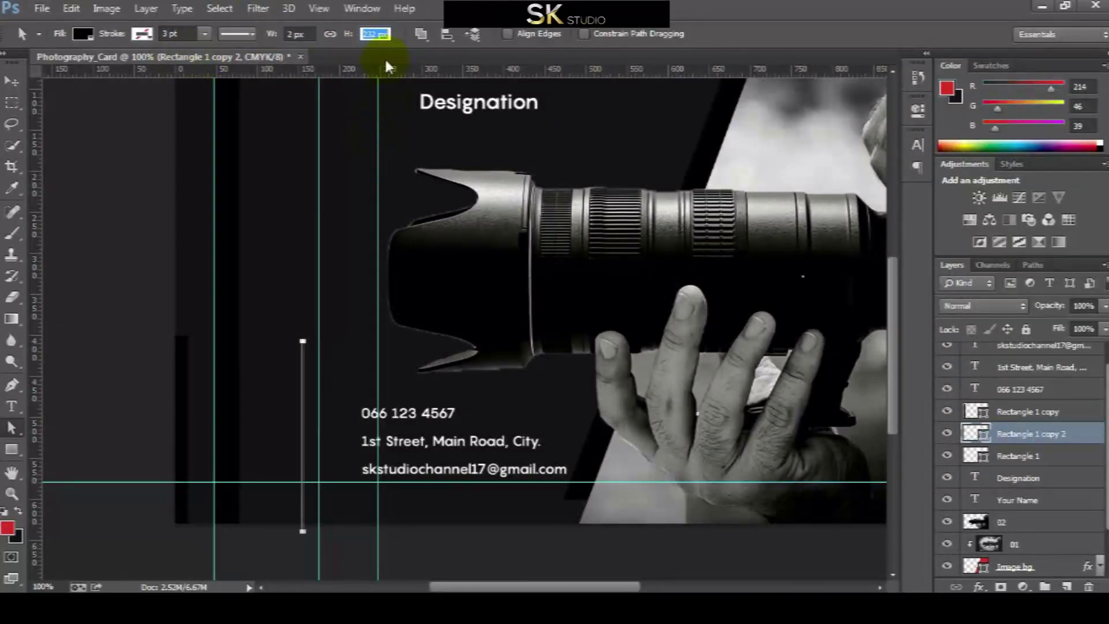
{"action": "type", "text": "120"}
{"action": "key", "text": "Return"}
{"action": "left_click", "coordinate": [11, 81]}
{"action": "left_click_drag", "start_coordinate": [297, 463], "coordinate": [381, 505]}
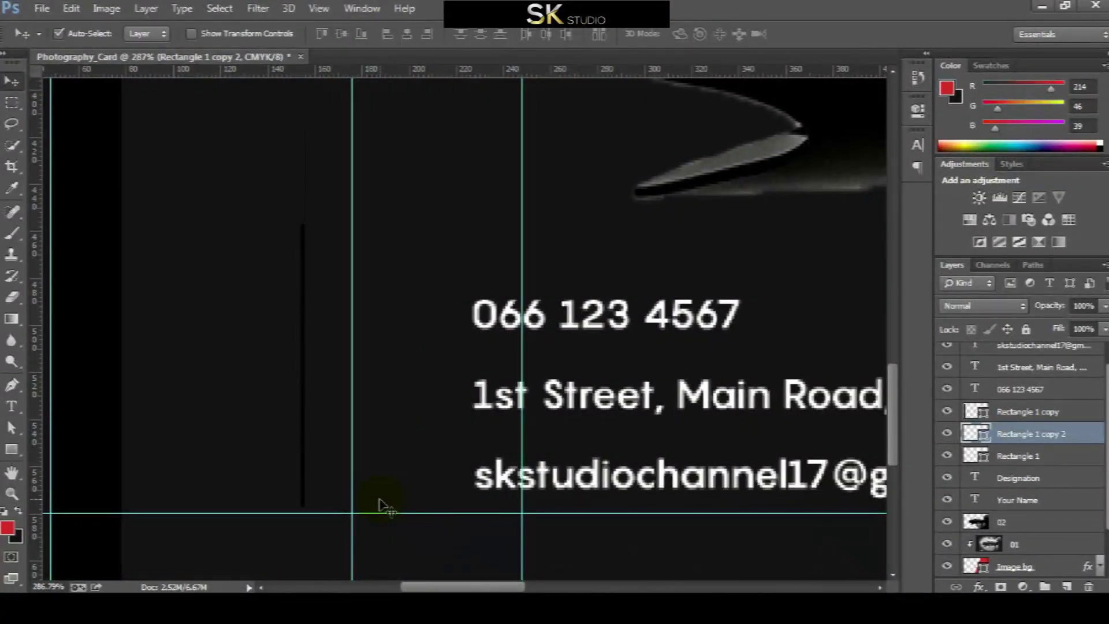
Nudge the thin line right and move its layer above Rectangle 1 copy
{"action": "key", "text": "shift+Right"}
{"action": "key", "text": "shift+Right"}
{"action": "key", "text": "shift+Right"}
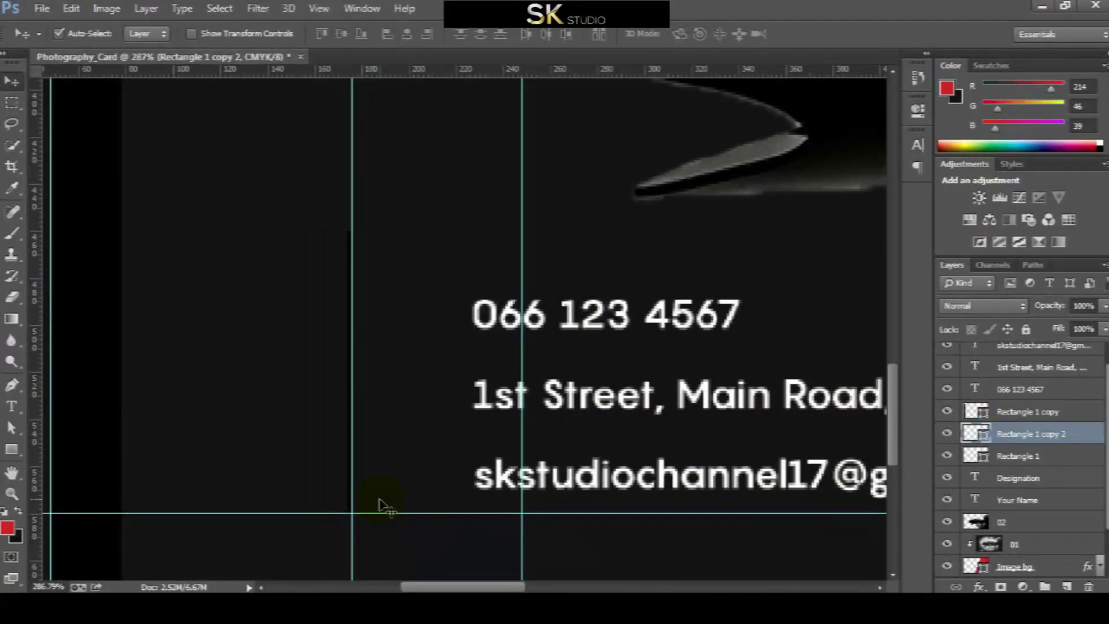
{"action": "scroll", "coordinate": [994, 451], "scroll_direction": "up", "scroll_amount": 1}
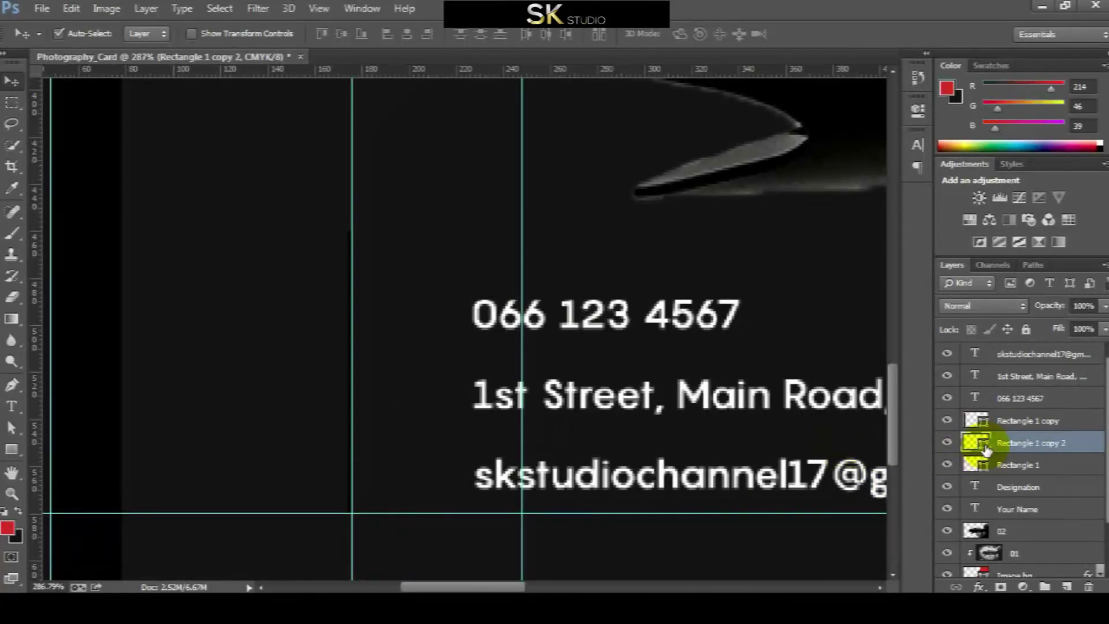
{"action": "key", "text": "ctrl+bracketright"}
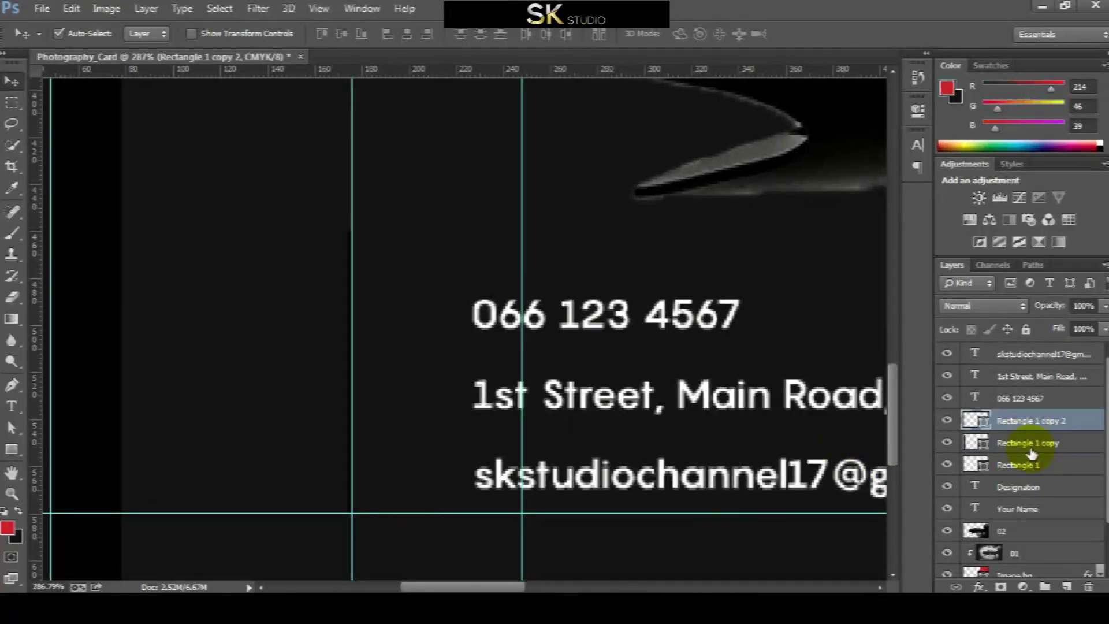
{"action": "left_click", "coordinate": [1030, 466]}
{"action": "key", "text": "ctrl+minus"}
{"action": "key", "text": "ctrl+minus"}
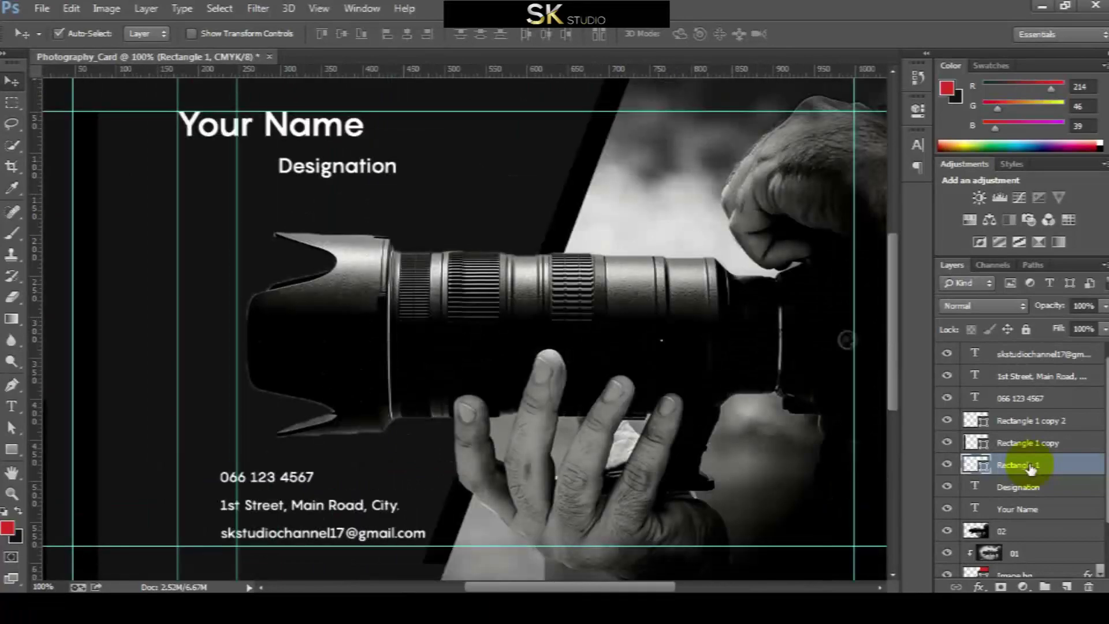
{"action": "scroll", "coordinate": [319, 410], "scroll_direction": "left", "scroll_amount": 5}
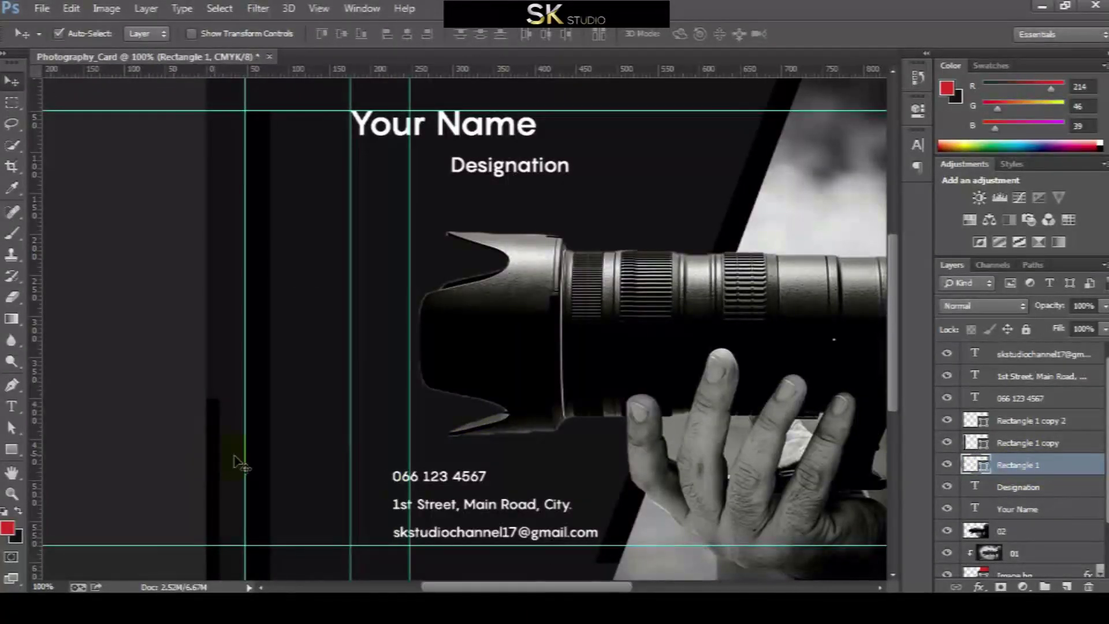
Rename the bar copies Rectangle 2 and Rectangle 3, undoing an accidental 'v' rename
{"action": "double_click", "coordinate": [1026, 442]}
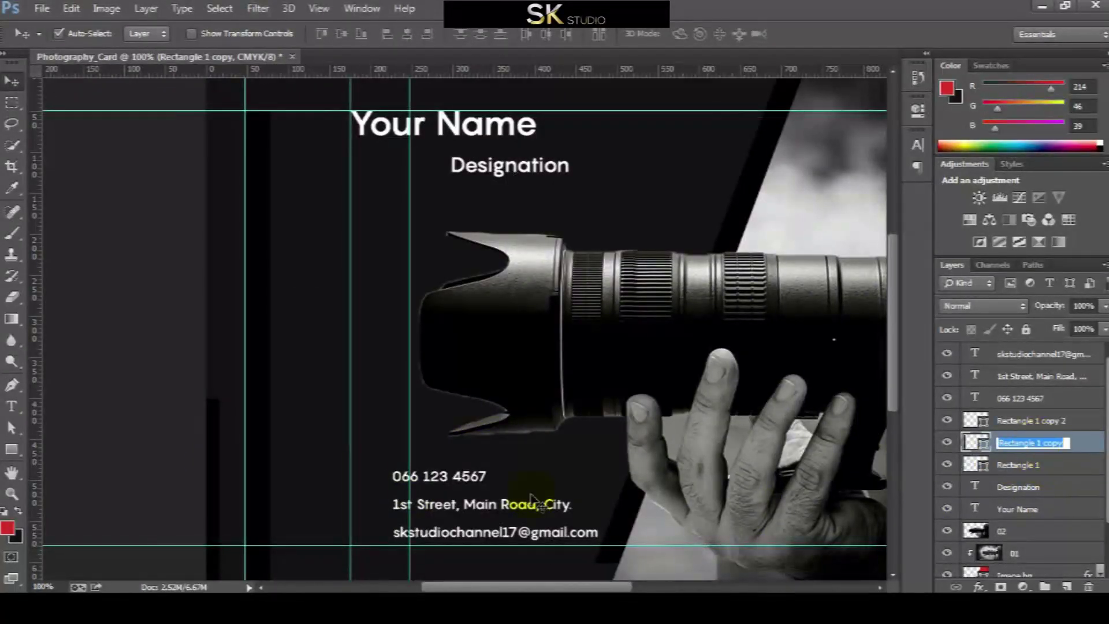
{"action": "type", "text": "v"}
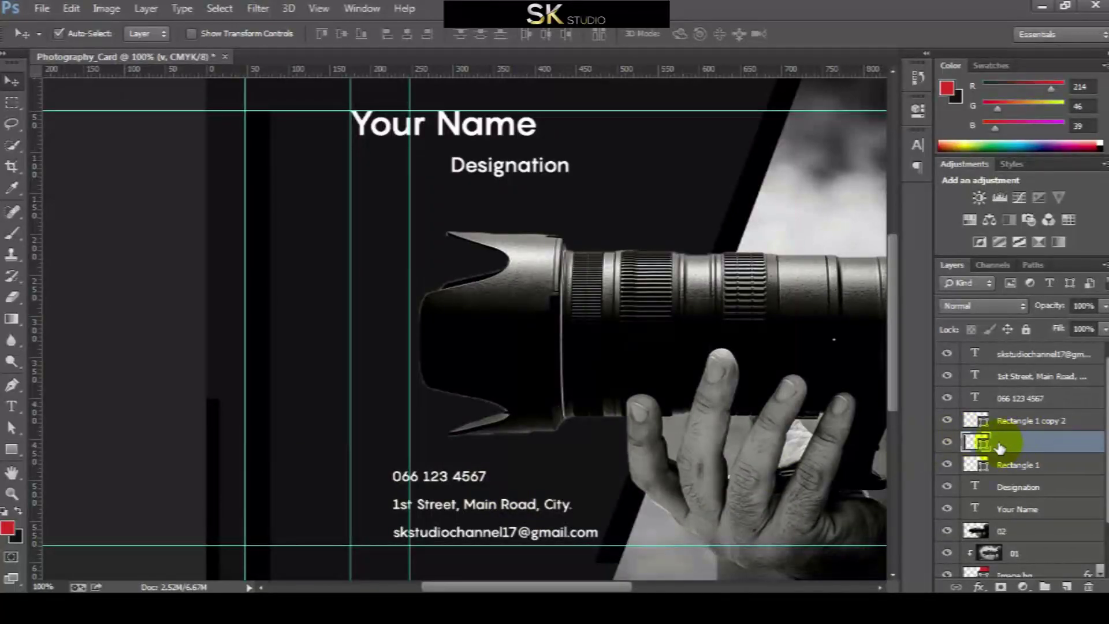
{"action": "double_click", "coordinate": [1005, 443]}
{"action": "key", "text": "Escape"}
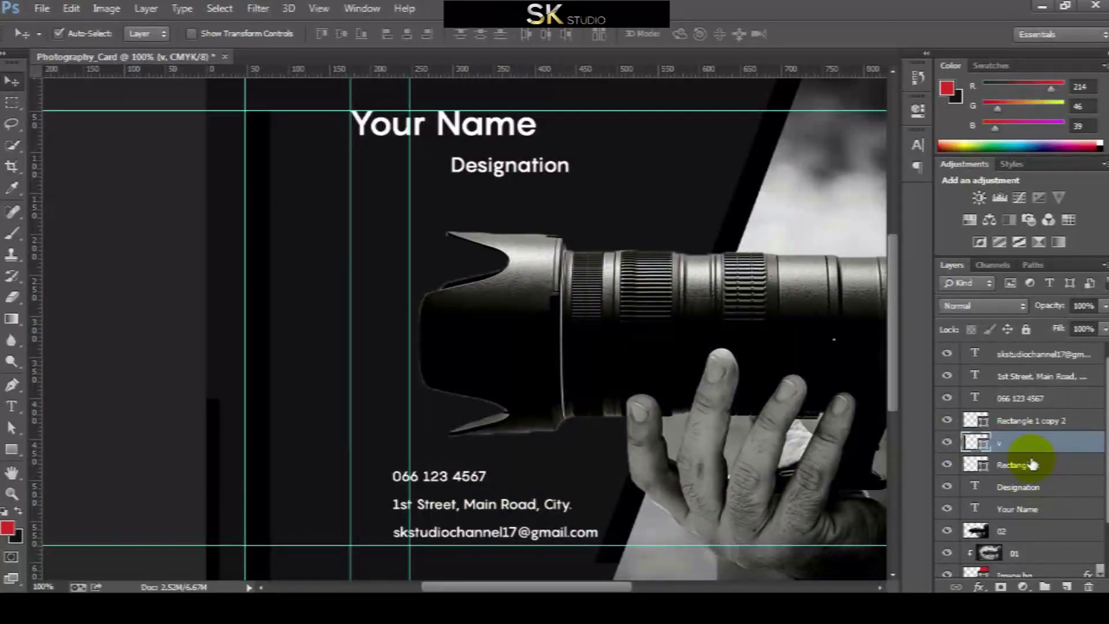
{"action": "key", "text": "ctrl+z"}
{"action": "double_click", "coordinate": [1040, 445]}
{"action": "left_click_drag", "start_coordinate": [1035, 443], "coordinate": [1092, 443]}
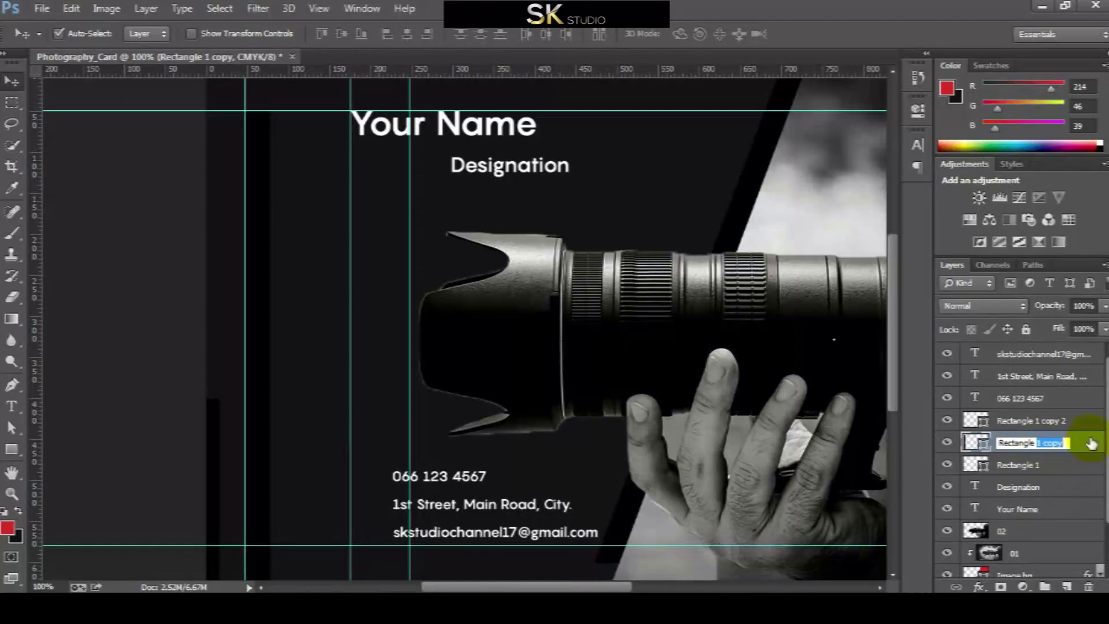
{"action": "type", "text": "2"}
{"action": "key", "text": "Return"}
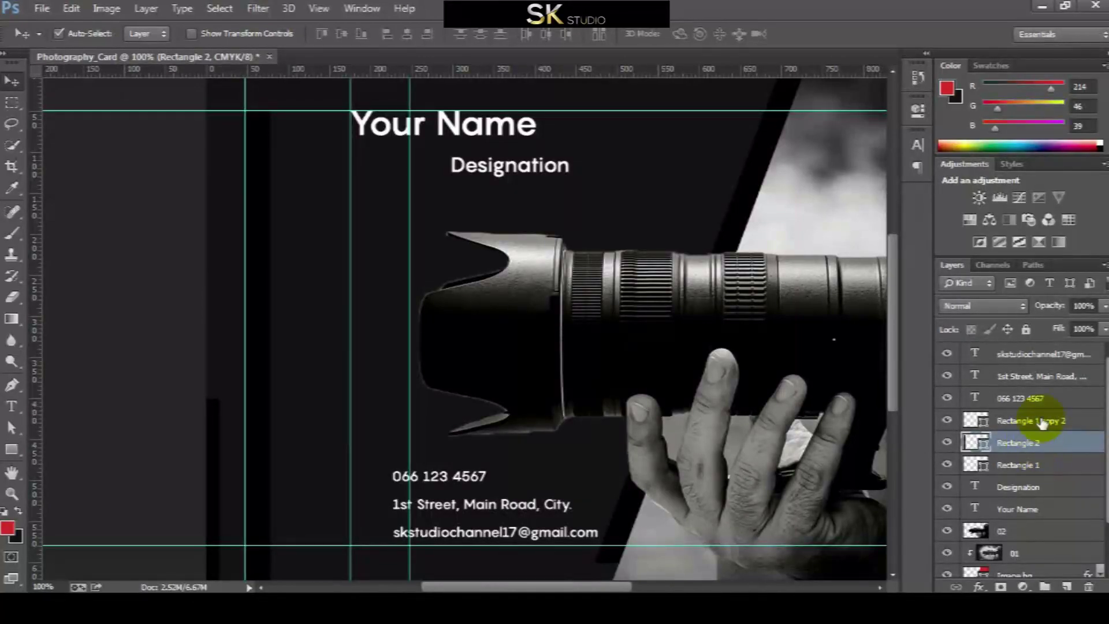
{"action": "double_click", "coordinate": [1040, 421]}
{"action": "type", "text": "Rectangle 3"}
{"action": "key", "text": "Return"}
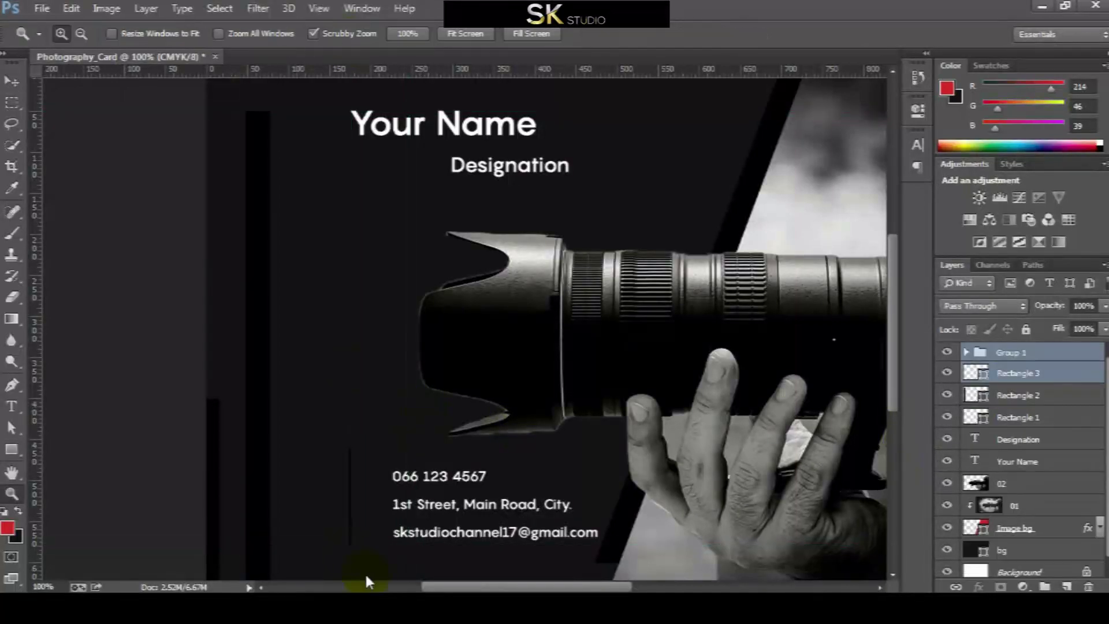
Group the contact lines and align their vertical centres with the thin bar
{"action": "key", "text": "z"}
{"action": "left_click", "coordinate": [379, 548]}
{"action": "left_click", "coordinate": [379, 549]}
{"action": "key", "text": "v"}
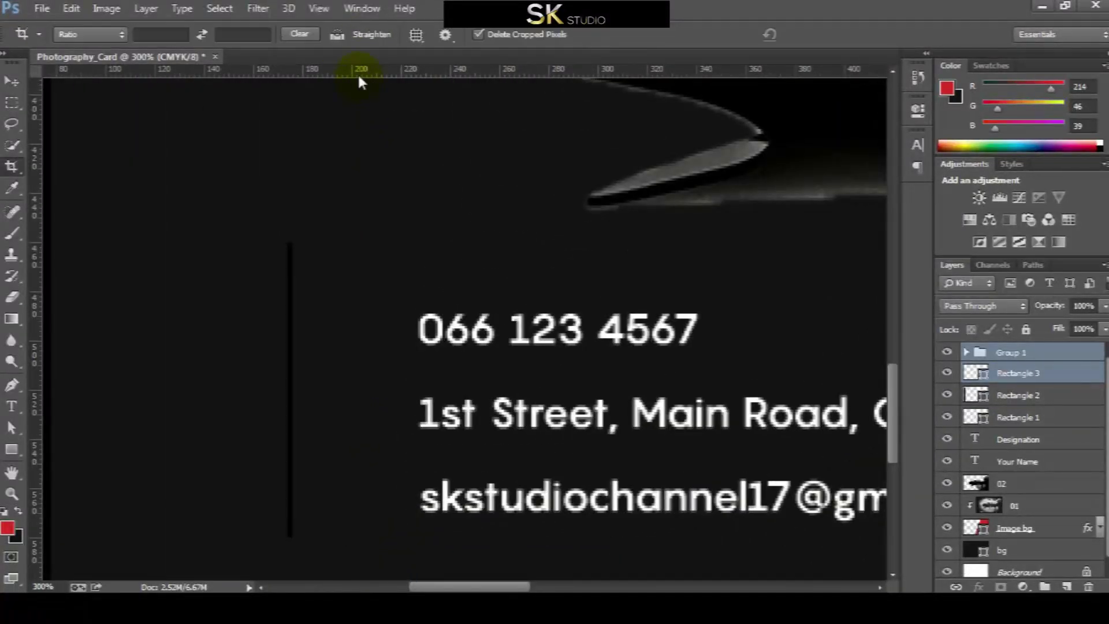
{"action": "left_click", "coordinate": [342, 34]}
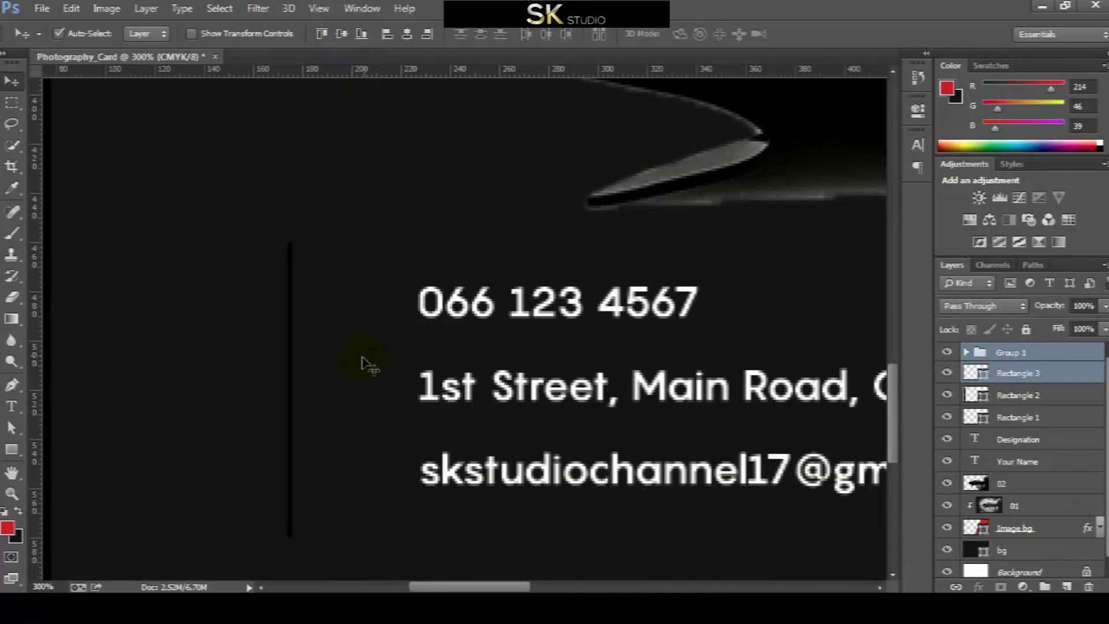
{"action": "key", "text": "ctrl+minus"}
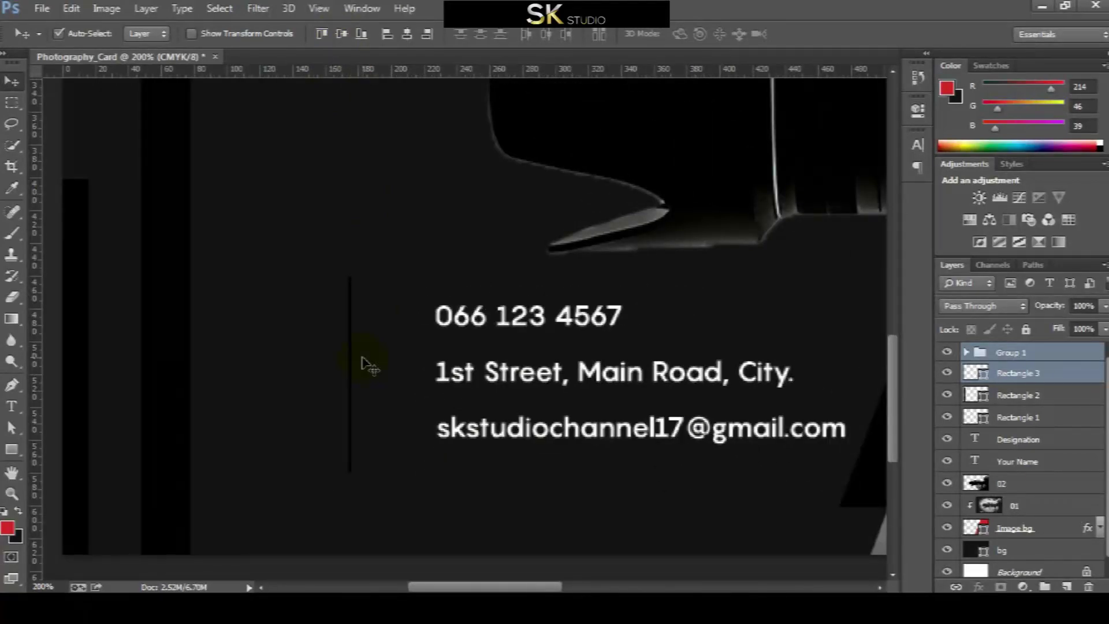
Ungroup the contact text layers via Layer > Ungroup Layers
{"action": "left_click", "coordinate": [1040, 353]}
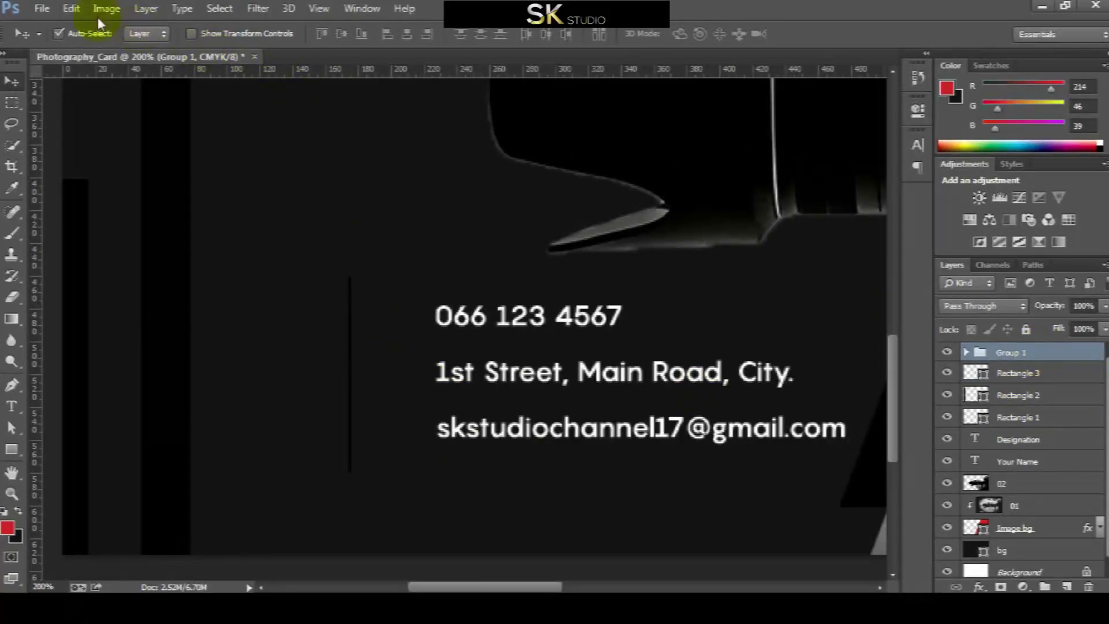
{"action": "left_click", "coordinate": [146, 8]}
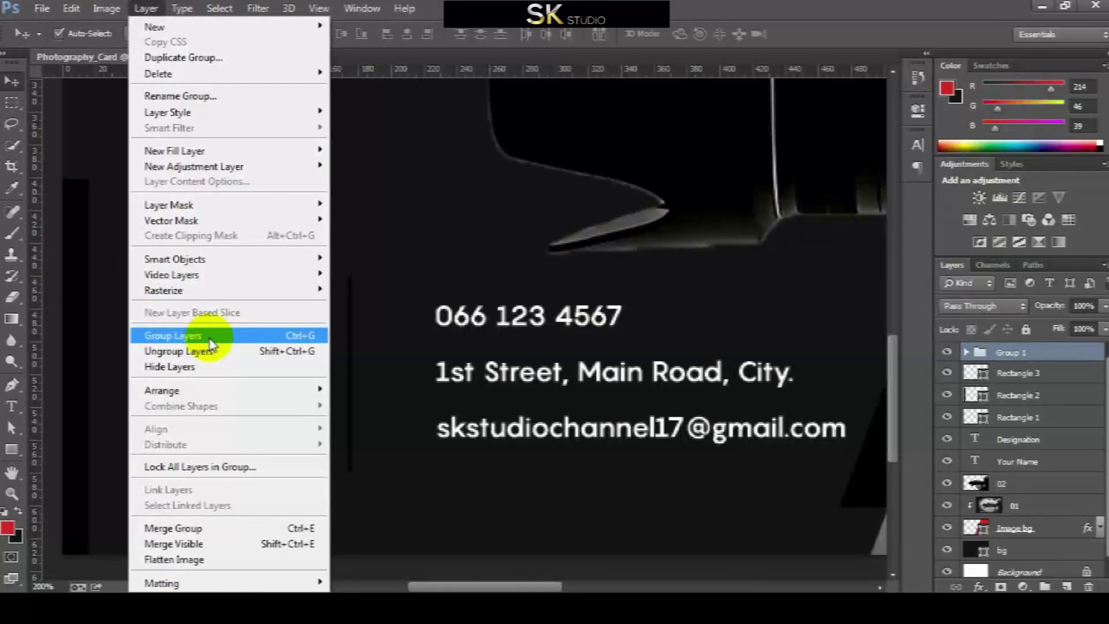
{"action": "left_click", "coordinate": [208, 351]}
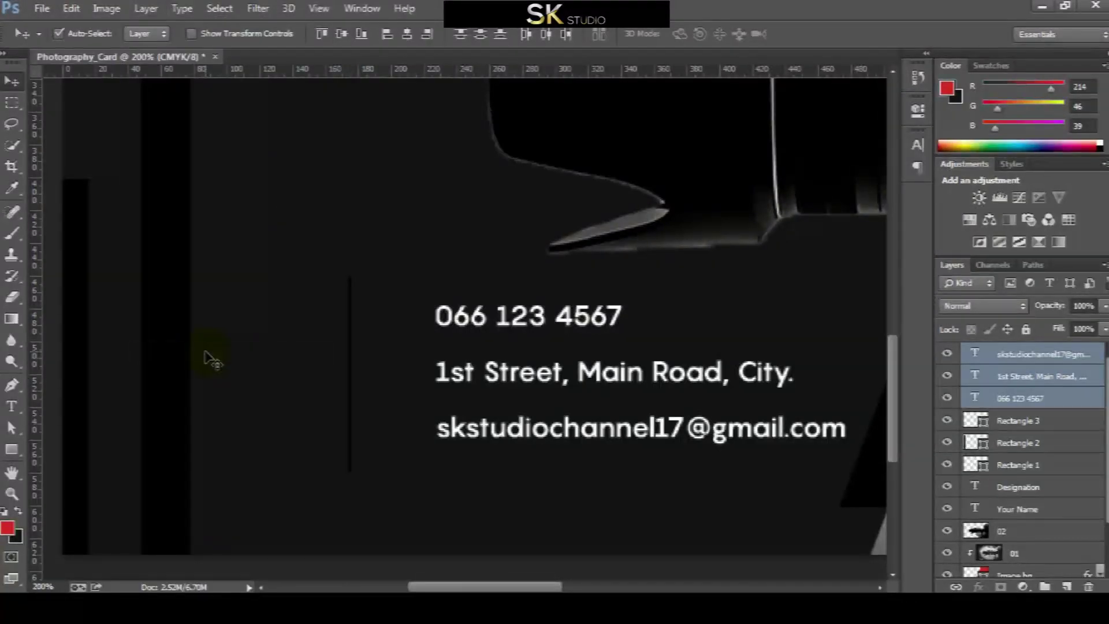
{"action": "left_click", "coordinate": [1034, 404]}
{"action": "left_click", "coordinate": [1040, 428]}
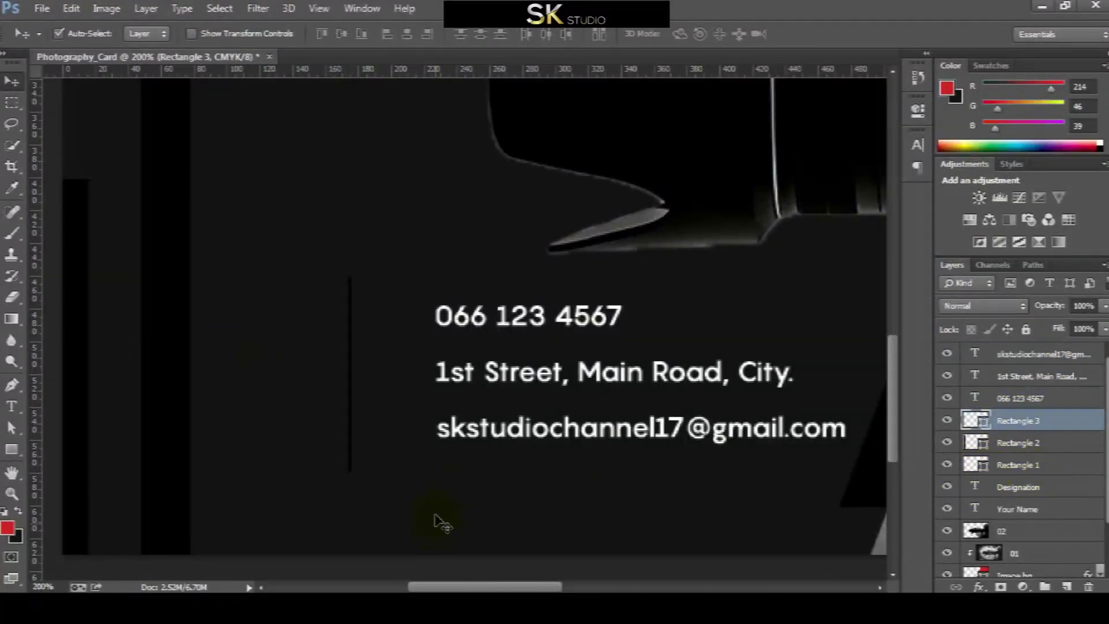
Duplicate the Your Name text lower on the card
{"action": "key", "text": "ctrl+0"}
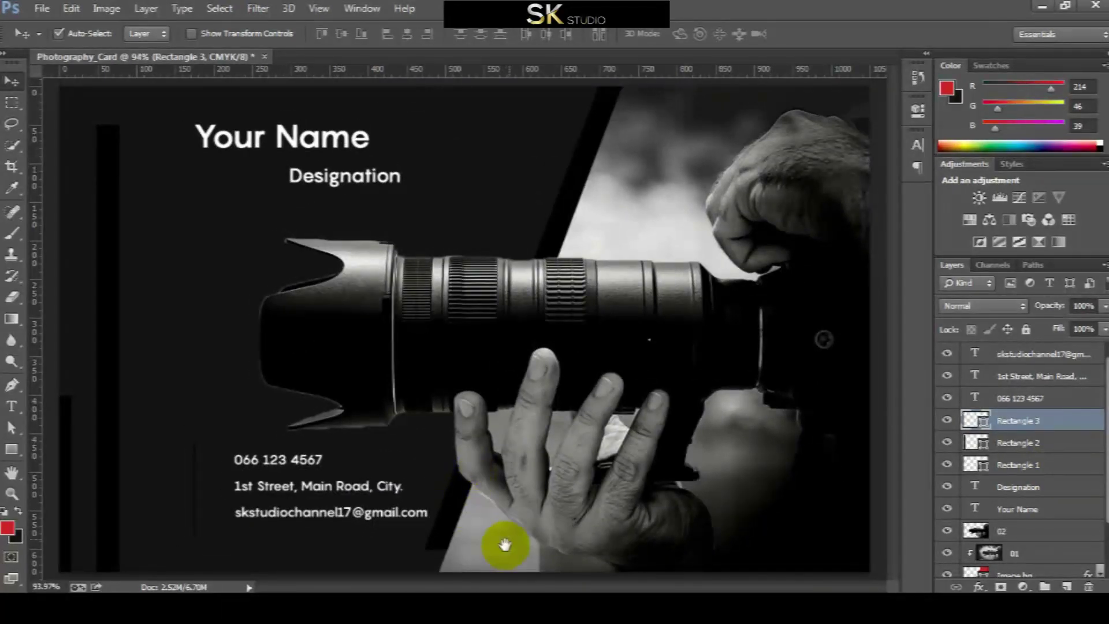
{"action": "left_click", "coordinate": [248, 147]}
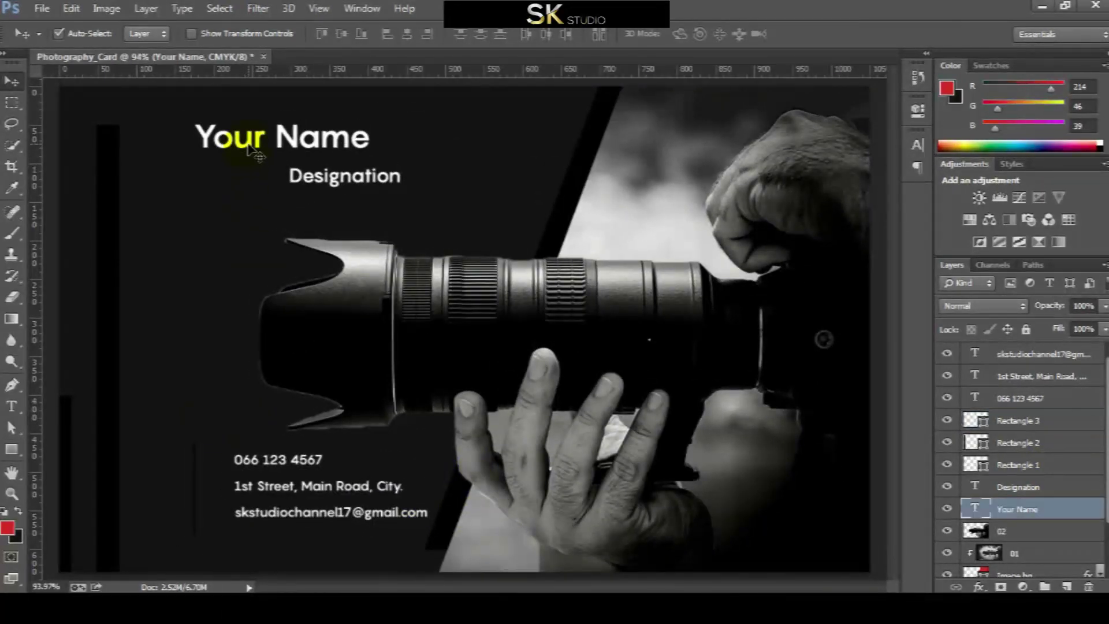
{"action": "left_click_drag", "start_coordinate": [254, 152], "coordinate": [218, 237]}
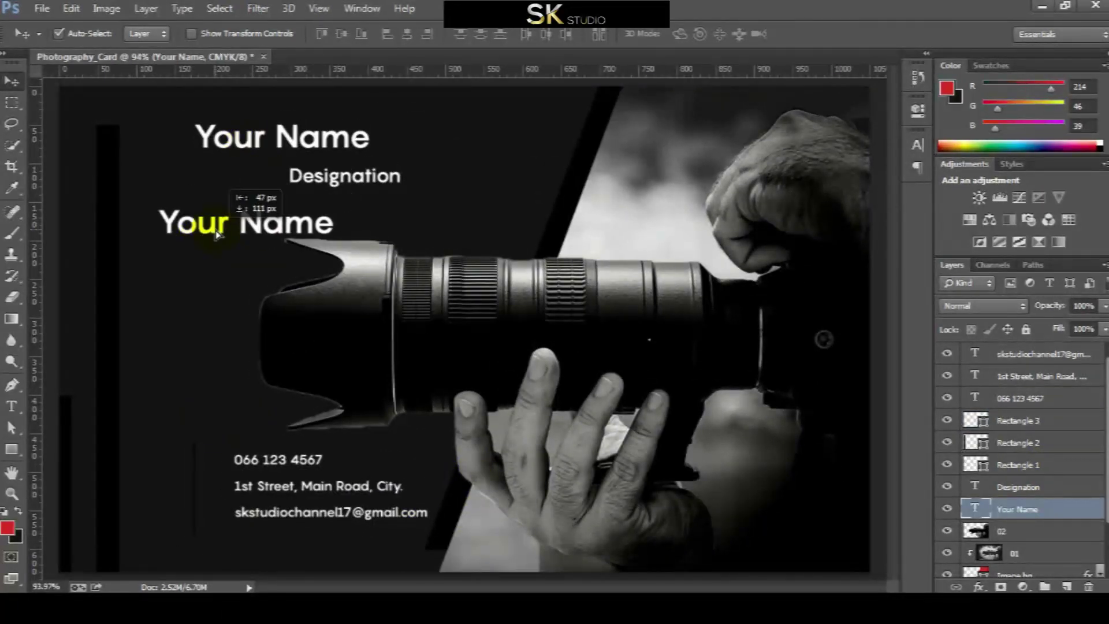
Move the Rectangle 1–3 layers below the Your Name layers
{"action": "left_click", "coordinate": [1019, 466]}
{"action": "left_click", "coordinate": [1018, 442], "text": "shift"}
{"action": "left_click", "coordinate": [1018, 421], "text": "shift"}
{"action": "left_click_drag", "start_coordinate": [1018, 421], "coordinate": [1019, 549]}
{"action": "left_click", "coordinate": [1018, 442]}
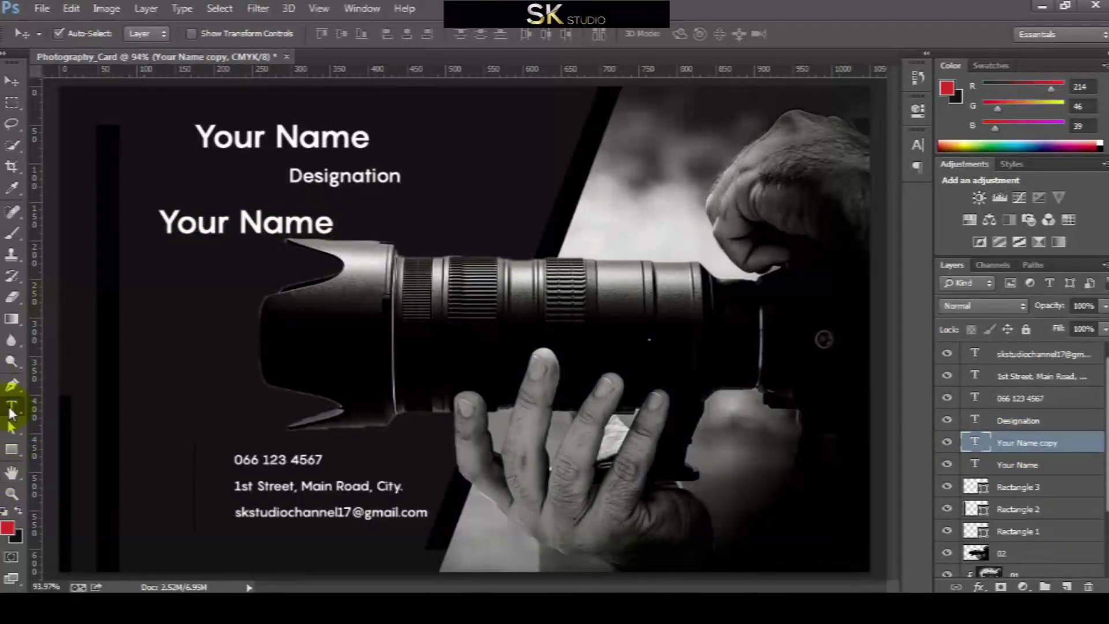
Retype the Your Name copy as 'SK STUDIO'
{"action": "left_click", "coordinate": [216, 230]}
{"action": "type", "text": "t"}
{"action": "key", "text": "ctrl+a"}
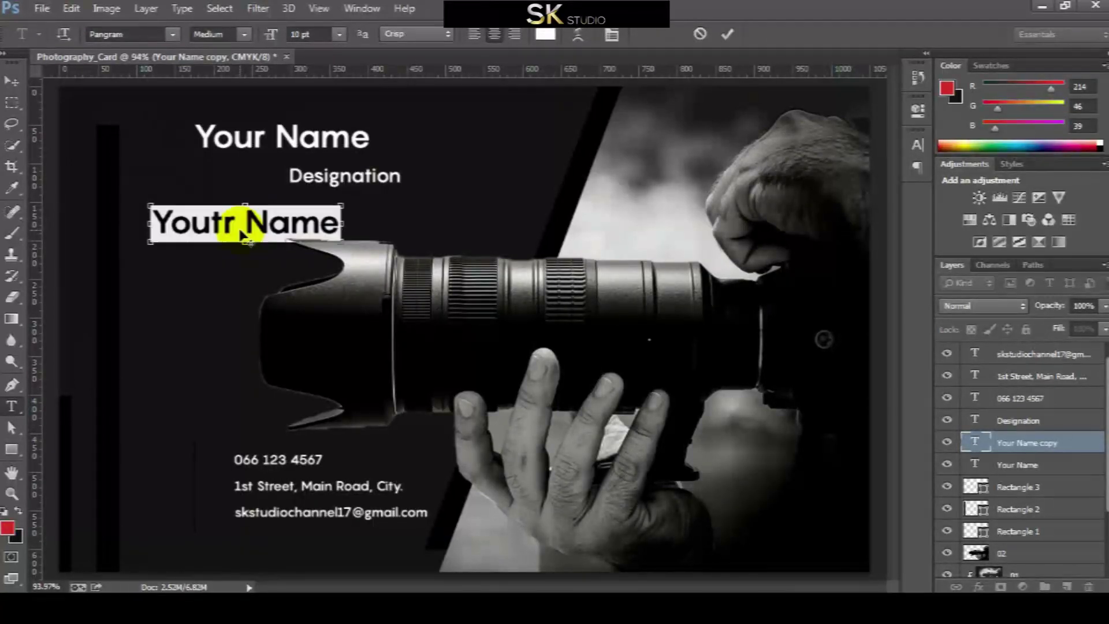
{"action": "type", "text": "SK"}
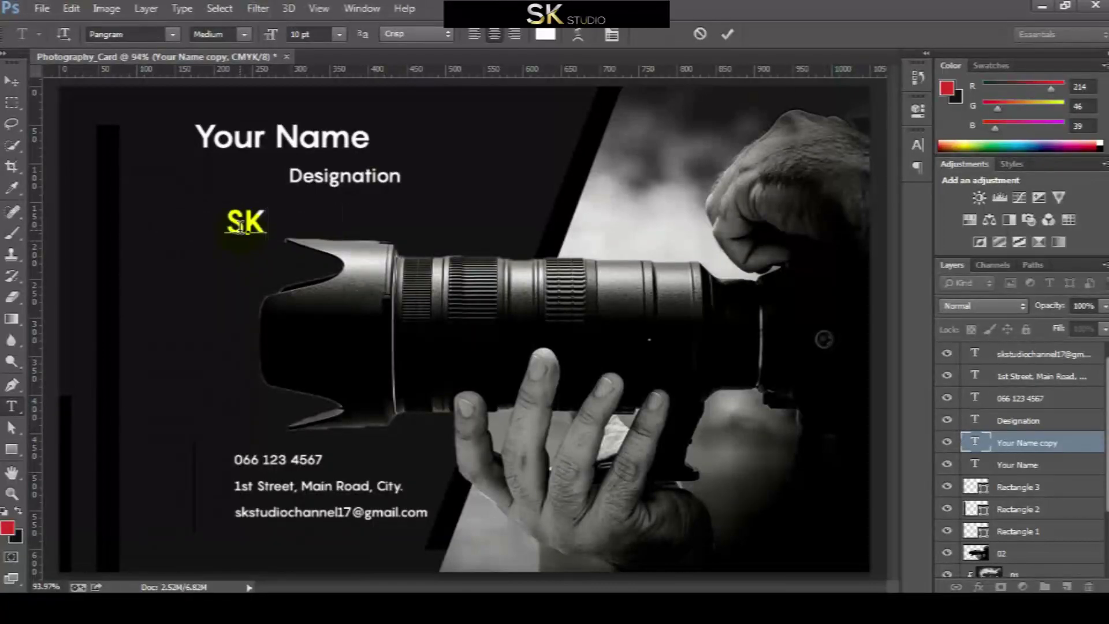
{"action": "type", "text": " STUDDI"}
{"action": "key", "text": "BackSpace"}
{"action": "key", "text": "BackSpace"}
{"action": "type", "text": "IO"}
{"action": "left_click", "coordinate": [12, 81]}
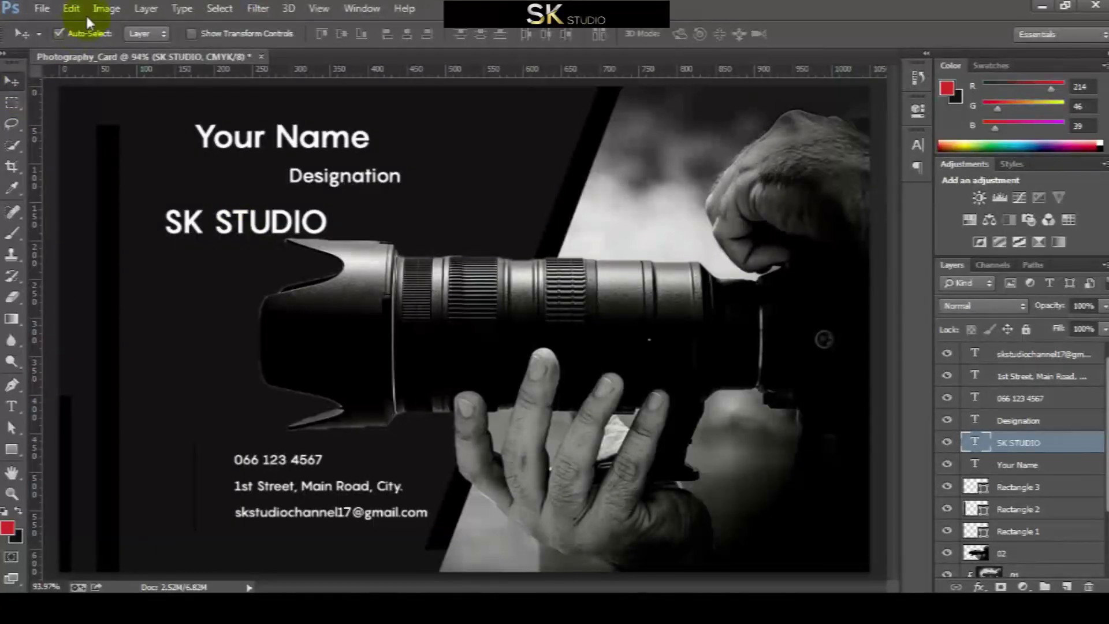
Rotate SK STUDIO 90° counter-clockwise and move it toward the left edge
{"action": "left_click", "coordinate": [104, 9]}
{"action": "left_click", "coordinate": [106, 8]}
{"action": "left_click", "coordinate": [71, 8]}
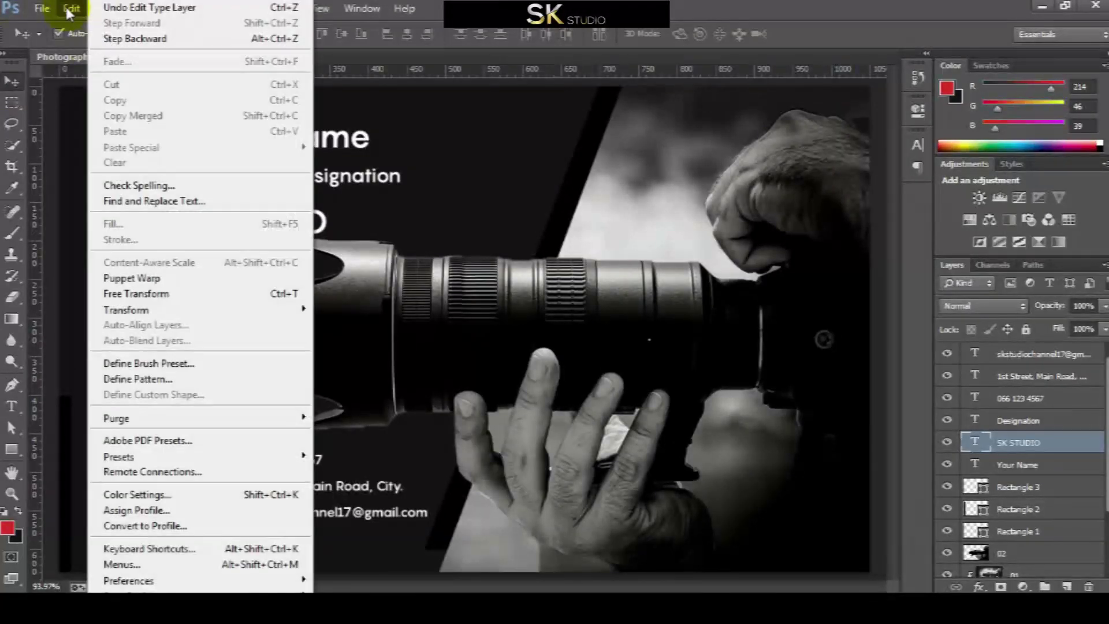
{"action": "mouse_move", "coordinate": [139, 312]}
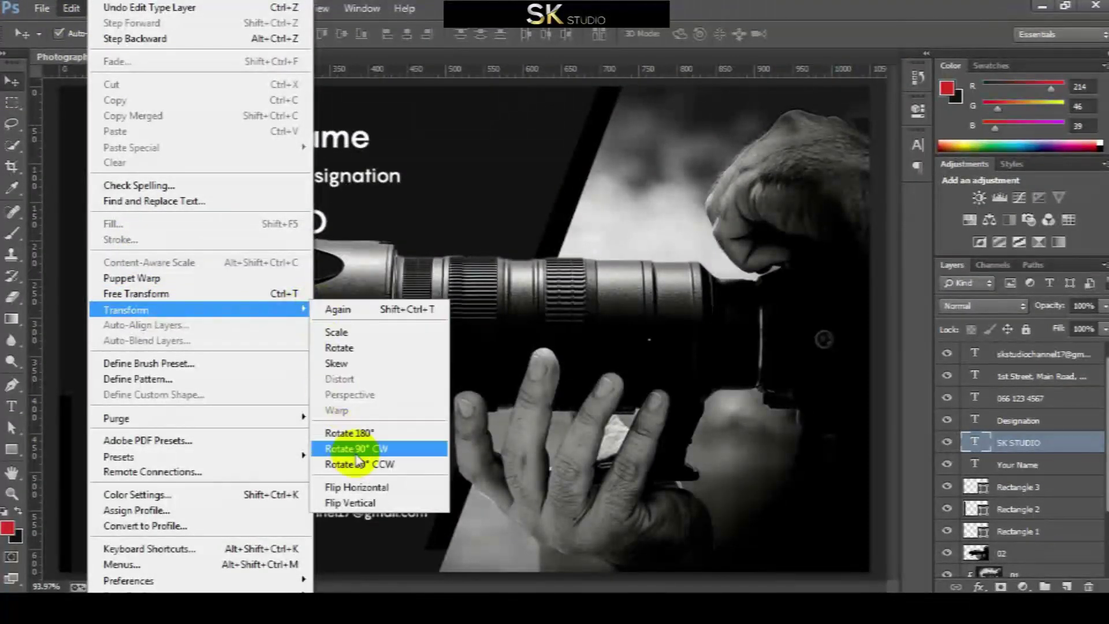
{"action": "left_click", "coordinate": [390, 466]}
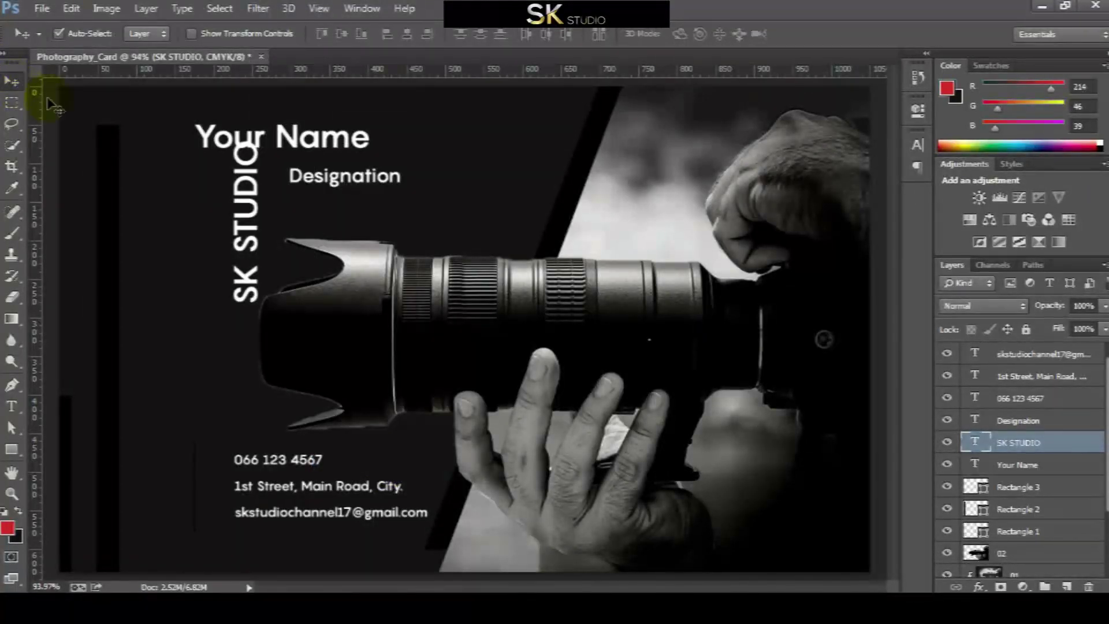
{"action": "left_click_drag", "start_coordinate": [258, 170], "coordinate": [116, 219]}
Enlarge SK STUDIO to 24 pt and position it between the left guides
{"action": "key", "text": "ctrl+semicolon"}
{"action": "key", "text": "t"}
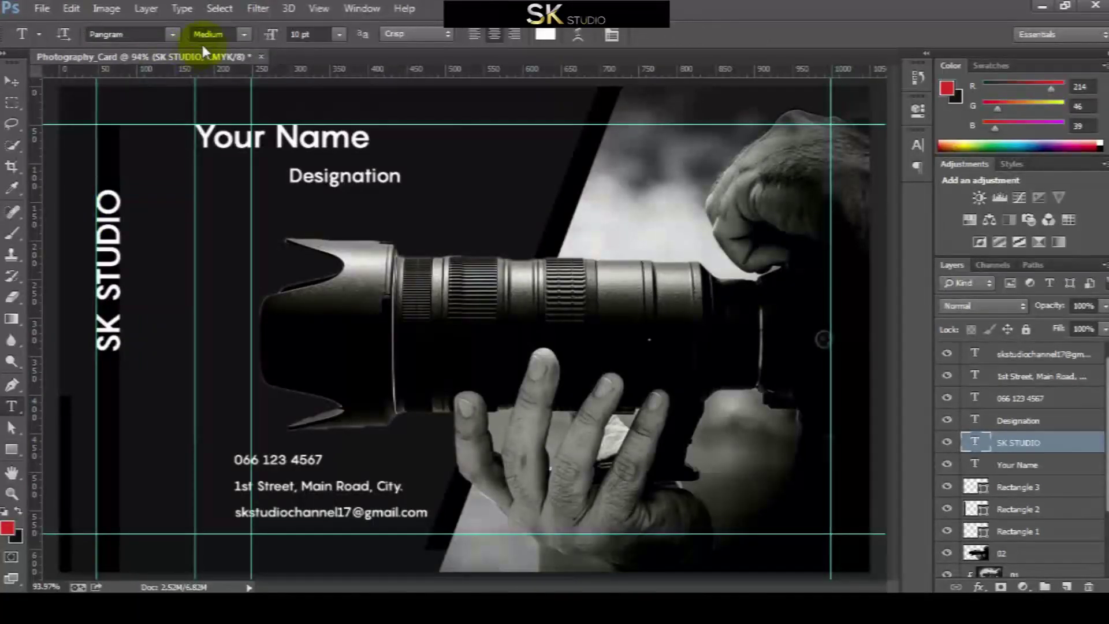
{"action": "left_click", "coordinate": [339, 34]}
{"action": "left_click", "coordinate": [322, 223]}
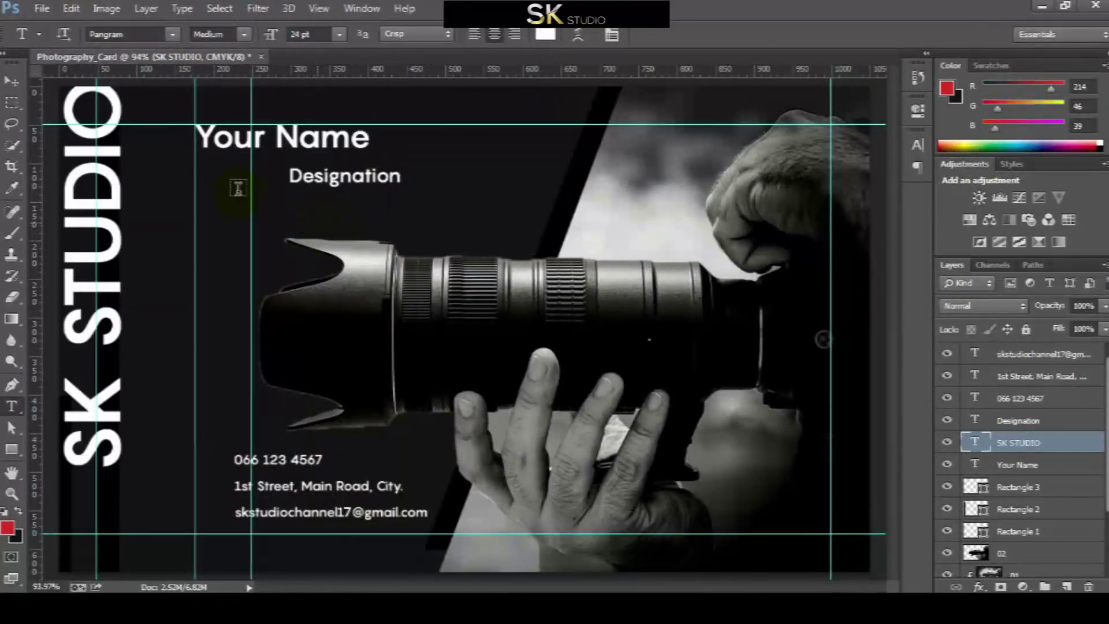
{"action": "left_click", "coordinate": [7, 84]}
{"action": "left_click_drag", "start_coordinate": [72, 105], "coordinate": [106, 140]}
{"action": "key", "text": "shift+Down"}
{"action": "key", "text": "shift+Down"}
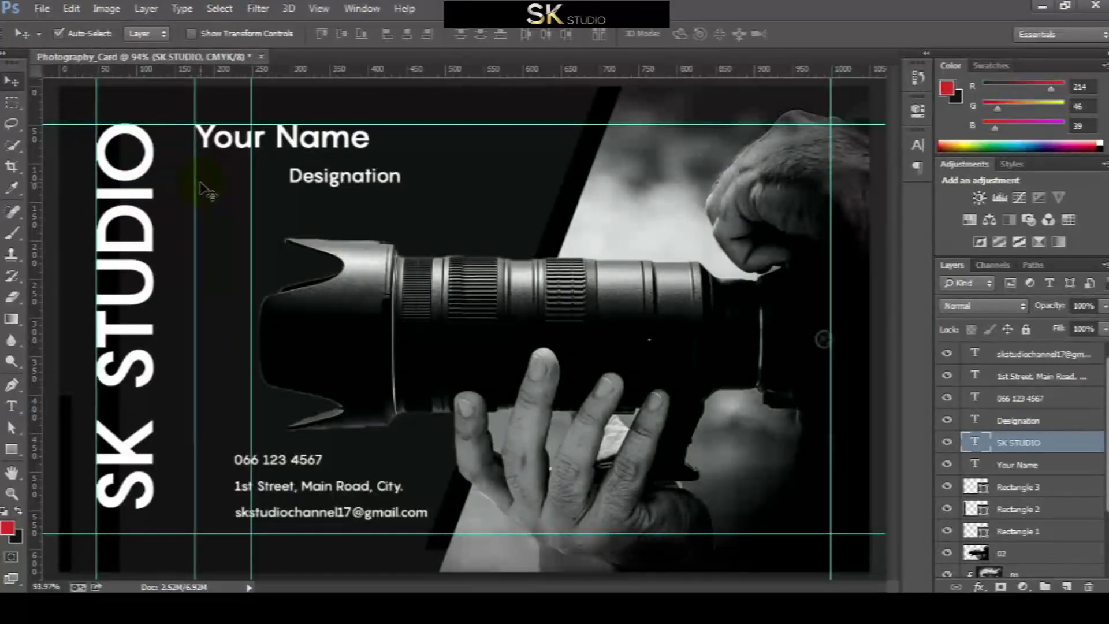
{"action": "key", "text": "shift+Up"}
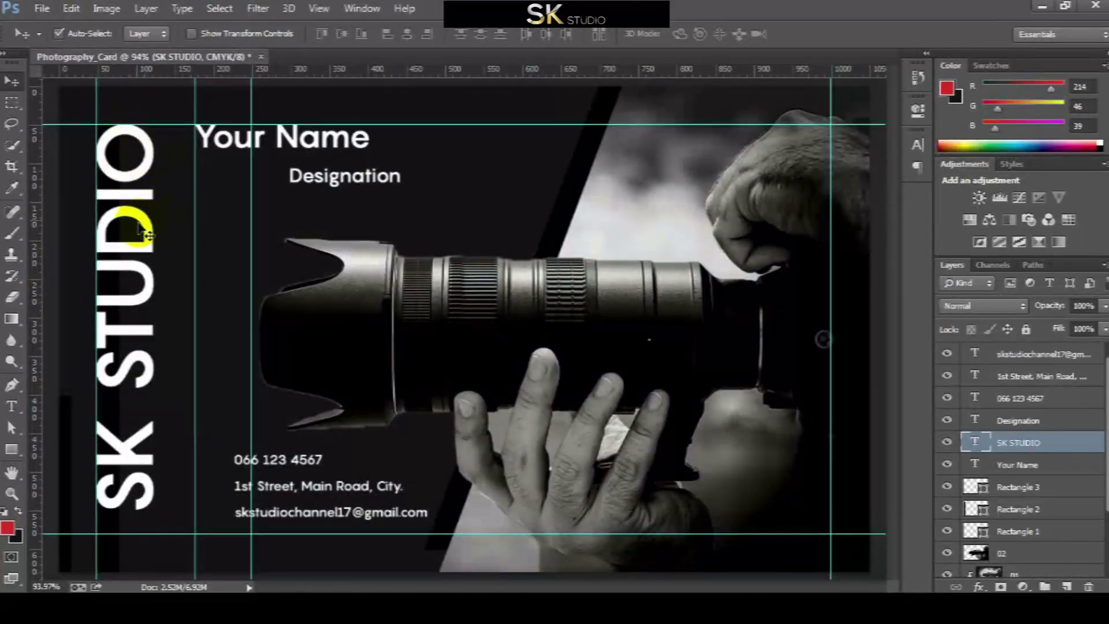
Fill the Rectangle 1 bar with red D72D27
{"action": "left_click", "coordinate": [67, 436]}
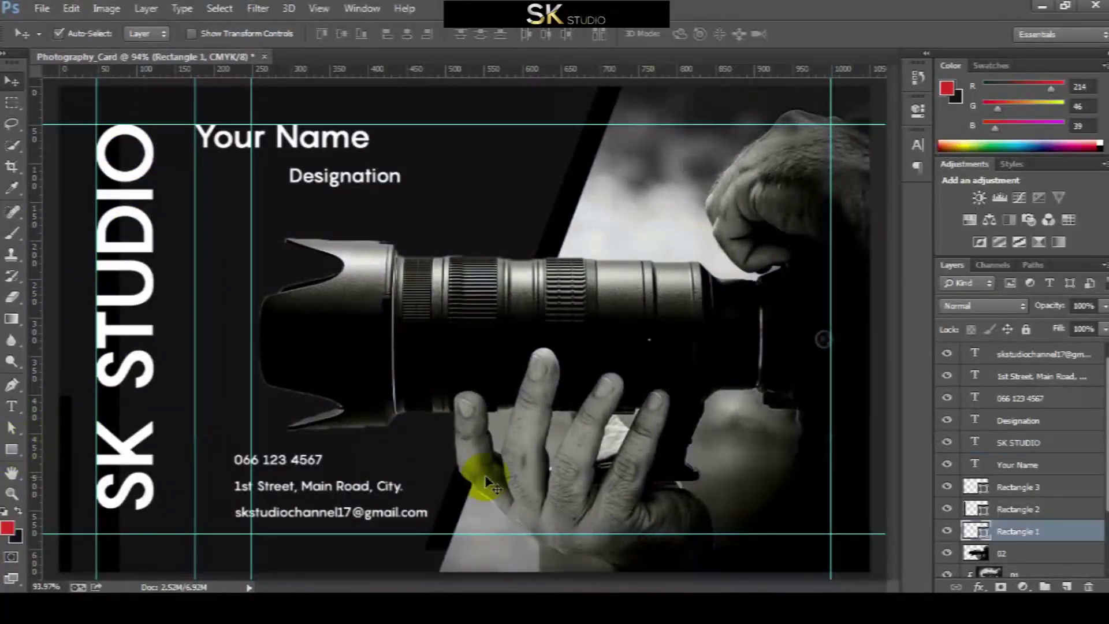
{"action": "double_click", "coordinate": [978, 532]}
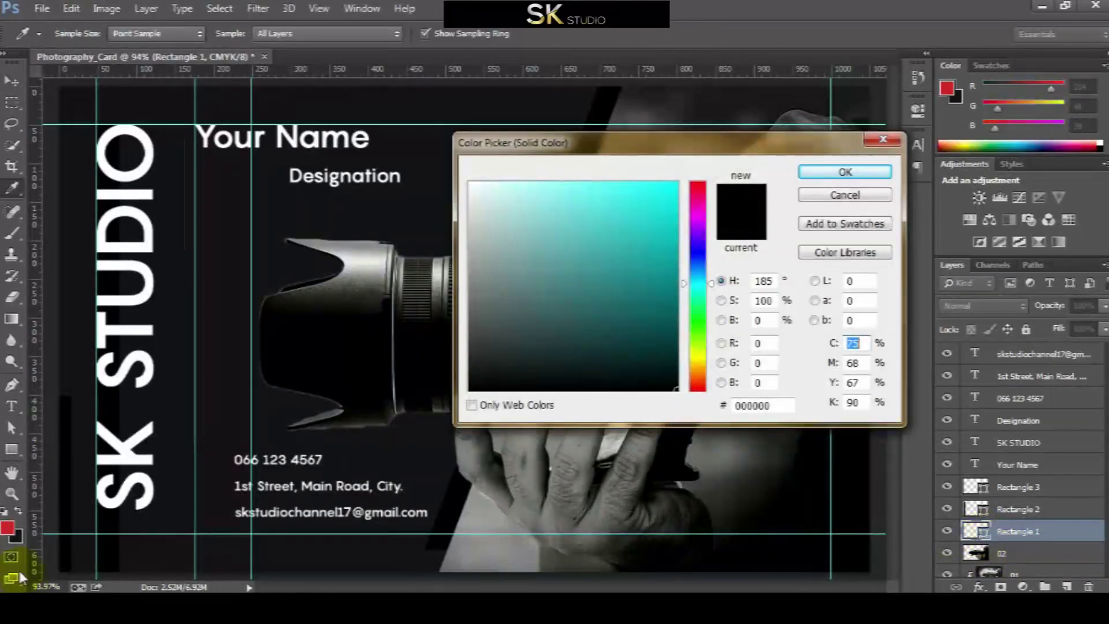
{"action": "left_click", "coordinate": [11, 523]}
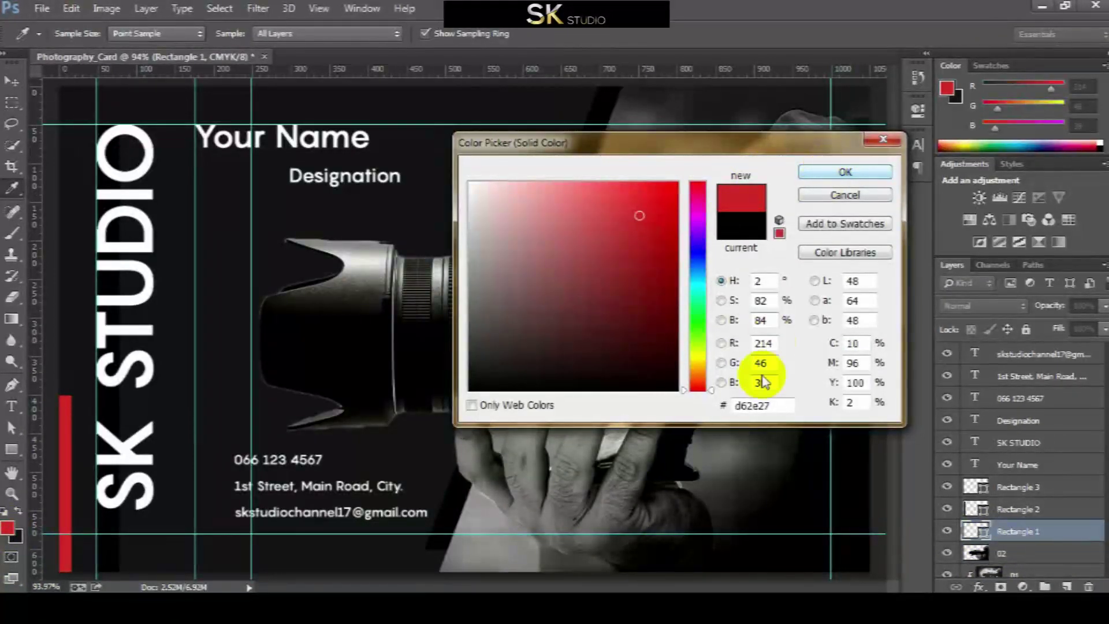
{"action": "left_click_drag", "start_coordinate": [795, 406], "coordinate": [706, 411]}
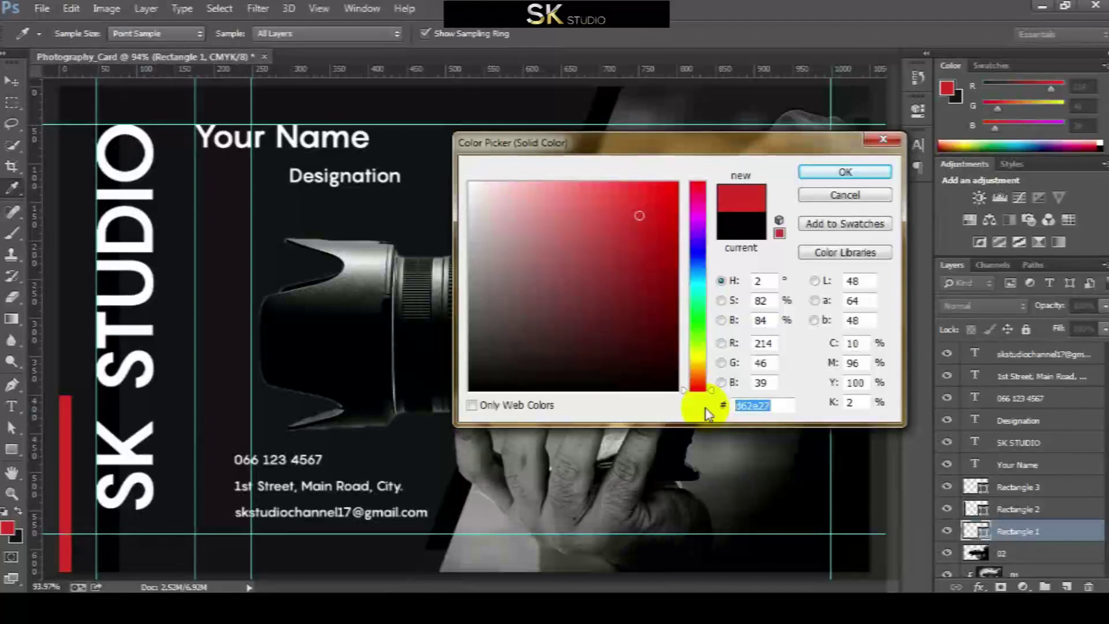
{"action": "type", "text": "D72D27"}
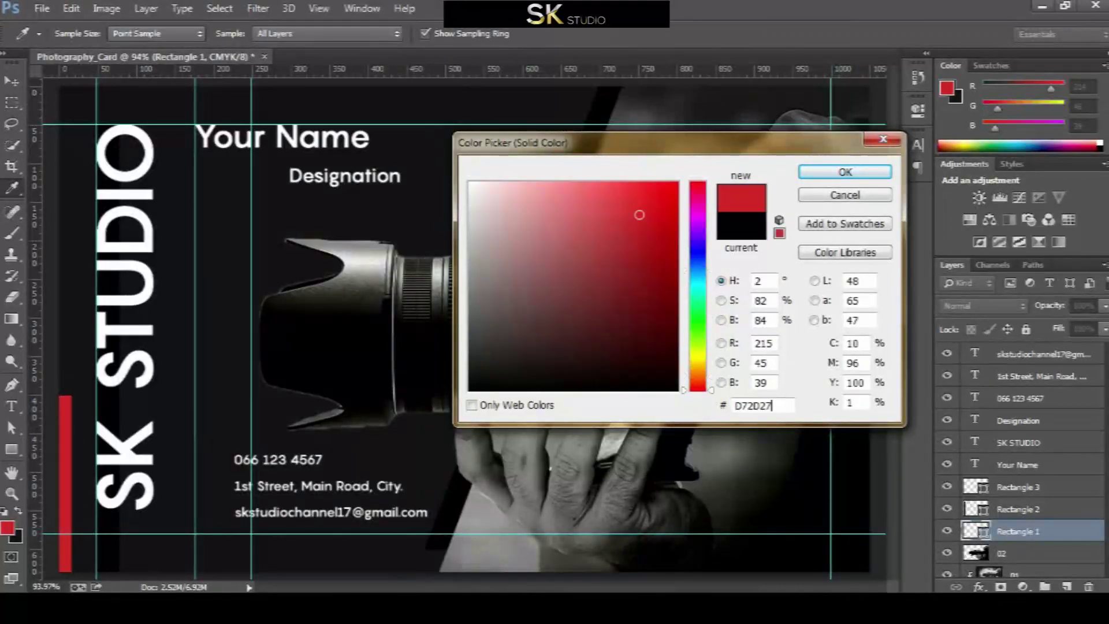
{"action": "key", "text": "Return"}
{"action": "key", "text": "v"}
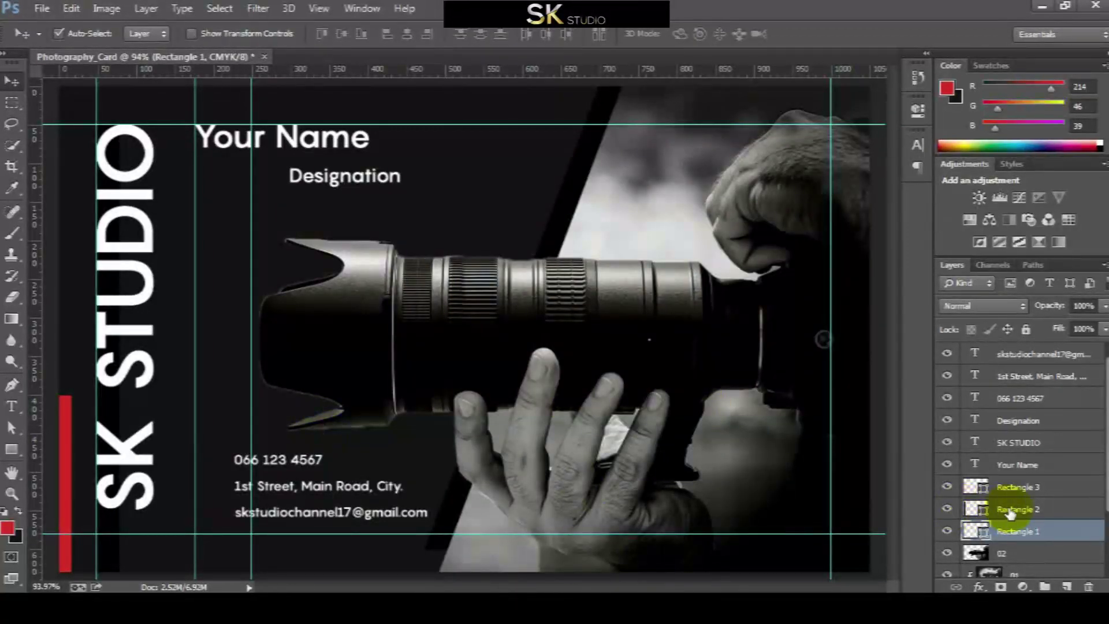
Give the other two bars the same sampled red and hide the guides
{"action": "double_click", "coordinate": [976, 509]}
{"action": "left_click", "coordinate": [67, 473]}
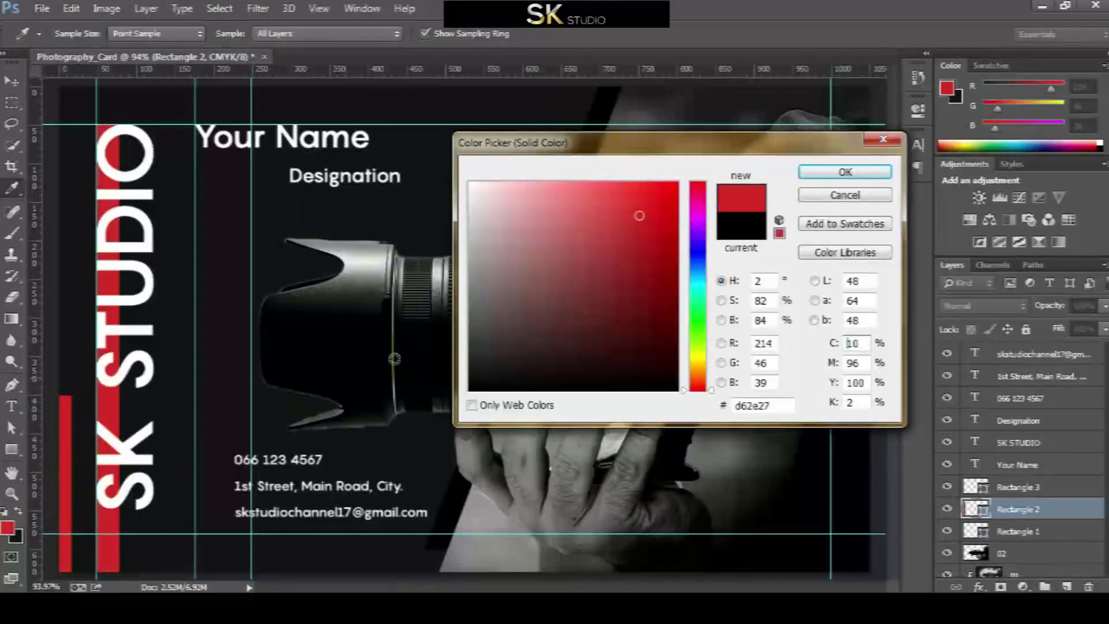
{"action": "left_click", "coordinate": [817, 172]}
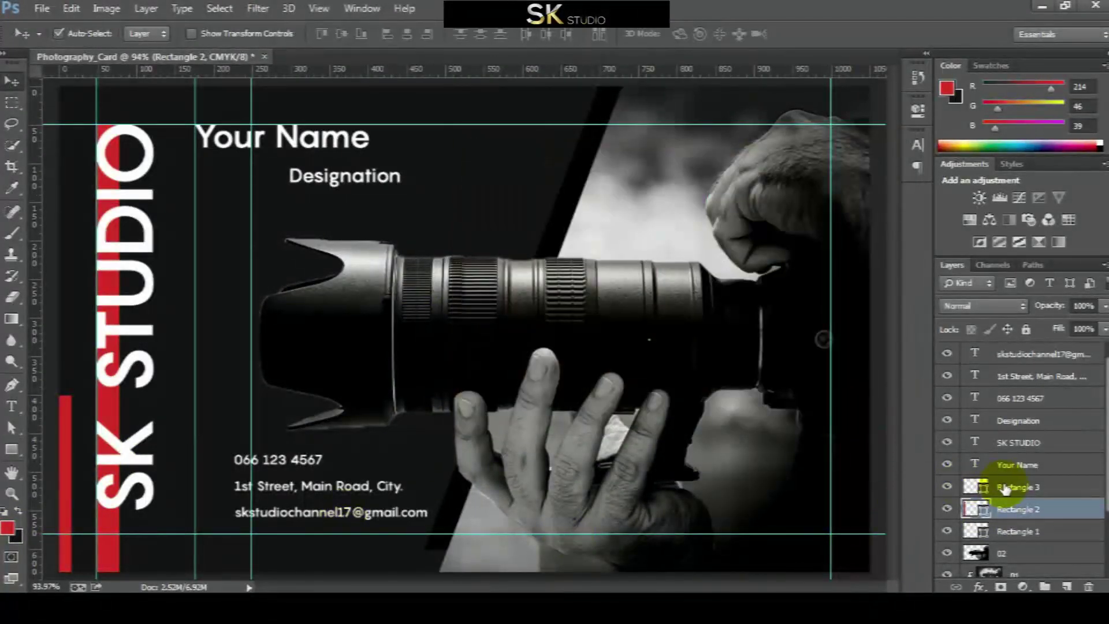
{"action": "double_click", "coordinate": [976, 487]}
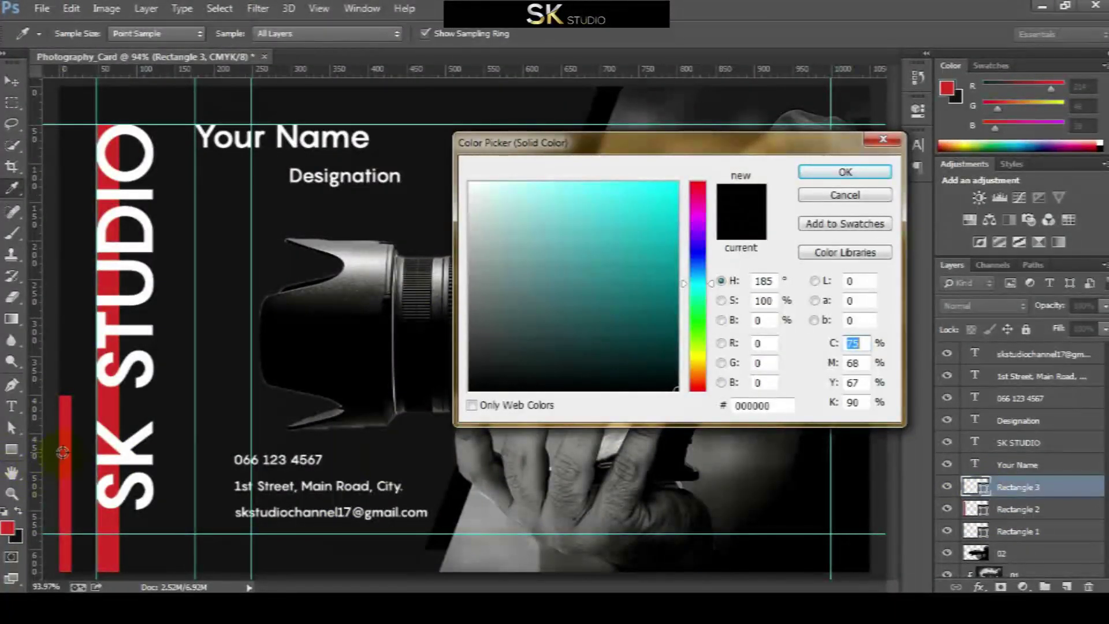
{"action": "left_click", "coordinate": [62, 452]}
{"action": "left_click", "coordinate": [845, 171]}
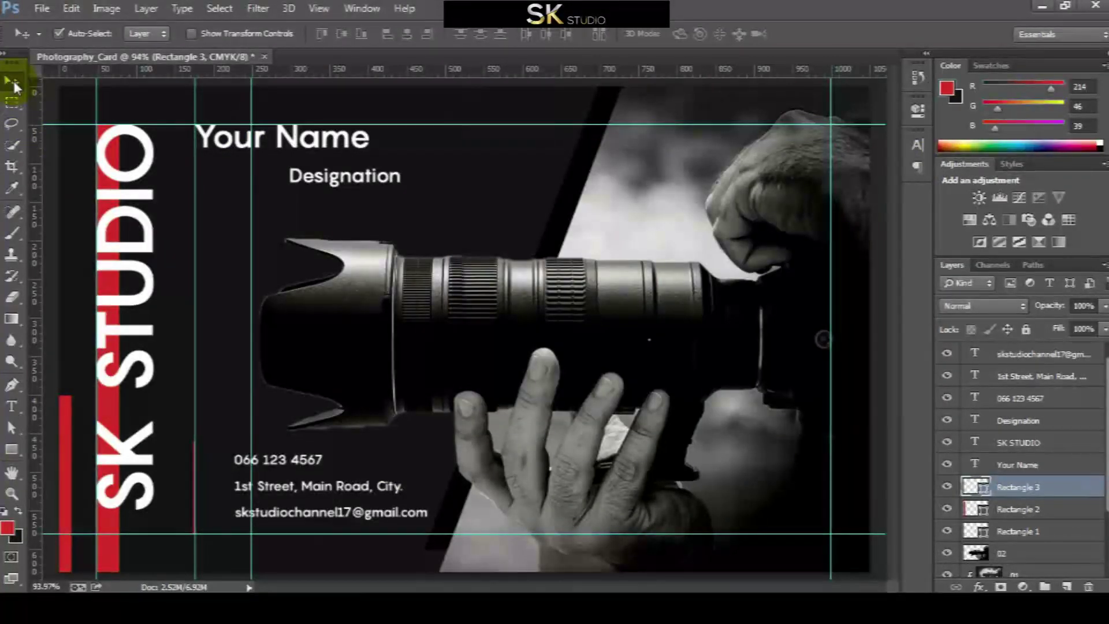
{"action": "key", "text": "ctrl+h"}
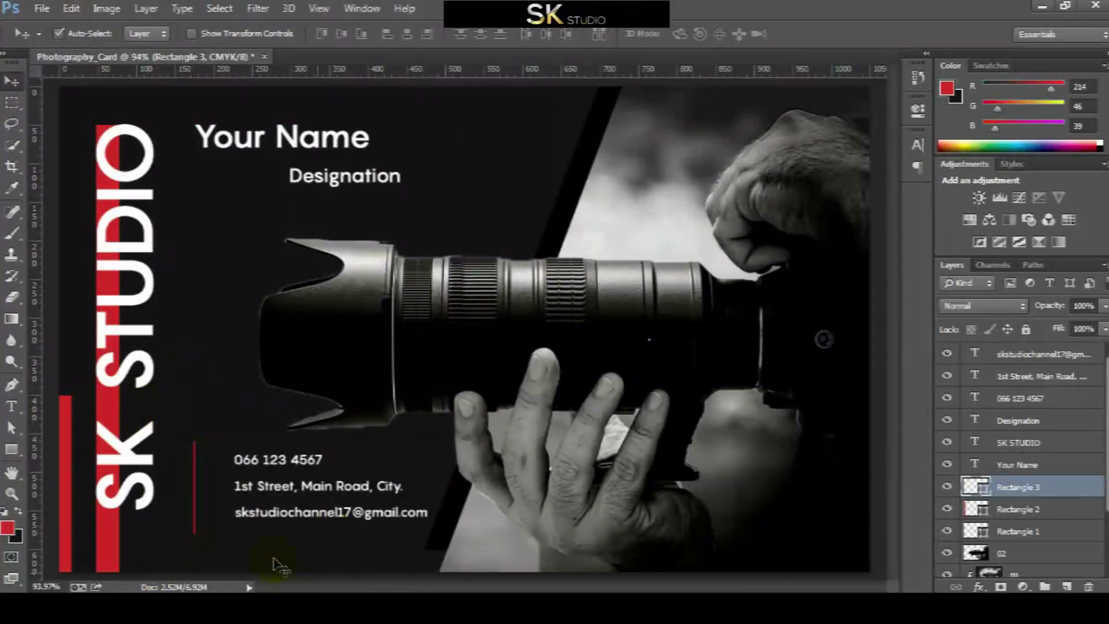
Colour the Designation text with the red sampled from the bars
{"action": "left_click", "coordinate": [330, 184]}
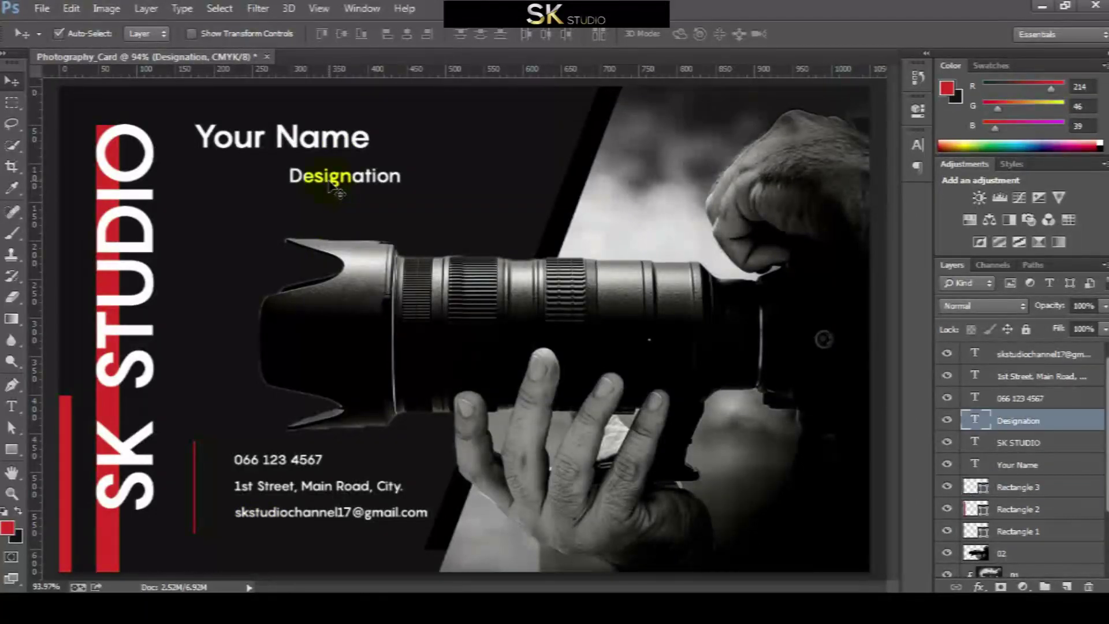
{"action": "left_click", "coordinate": [482, 410]}
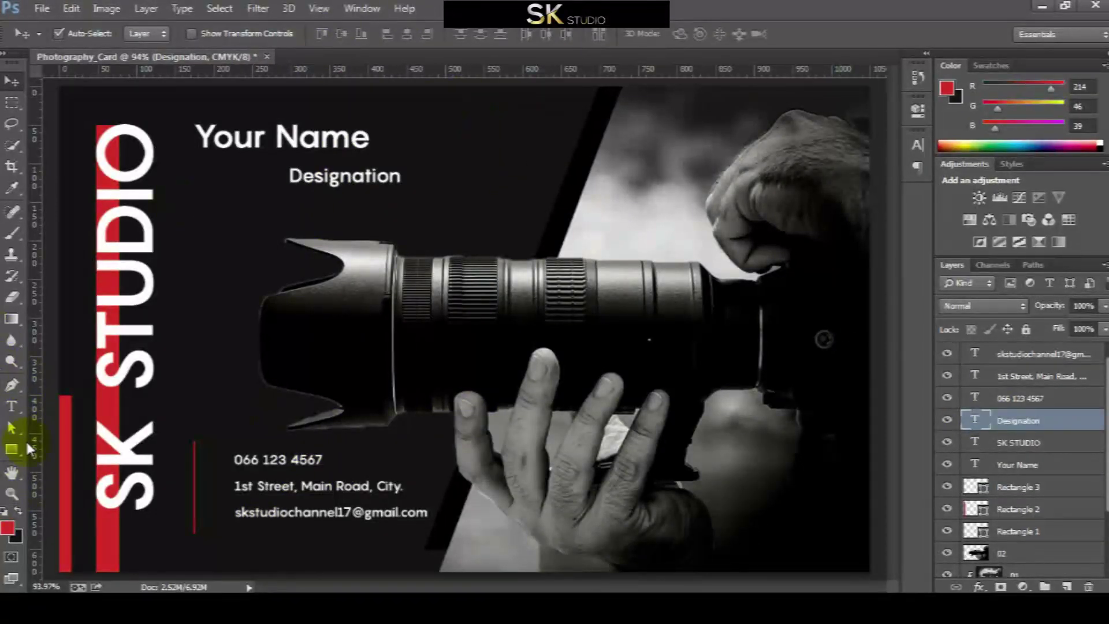
{"action": "left_click", "coordinate": [11, 406]}
{"action": "left_click", "coordinate": [545, 34]}
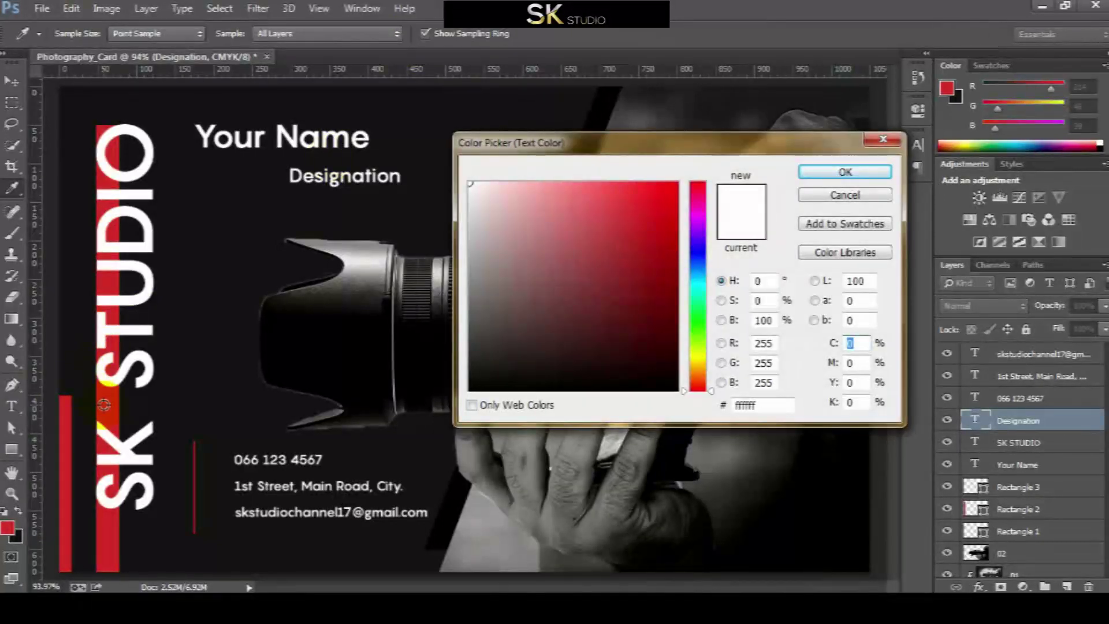
{"action": "left_click", "coordinate": [104, 405]}
{"action": "left_click", "coordinate": [845, 171]}
{"action": "left_click", "coordinate": [11, 81]}
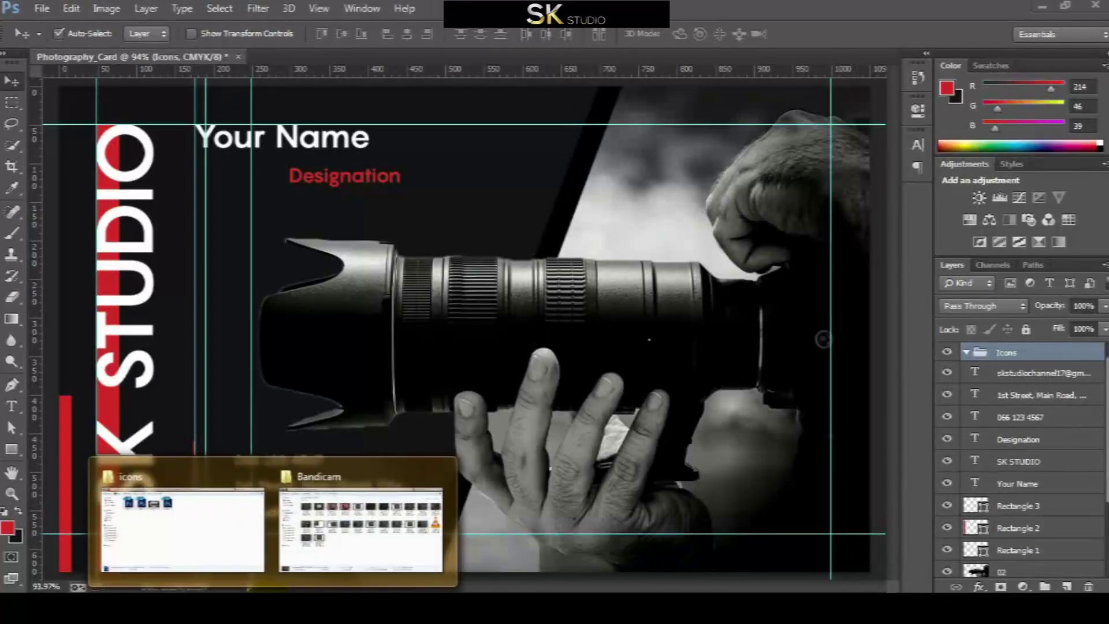
Open mail.psd, place.psd and Call.psd from Explorer and float each in its own window
{"action": "left_click", "coordinate": [239, 546]}
{"action": "left_click_drag", "start_coordinate": [176, 590], "coordinate": [413, 56]}
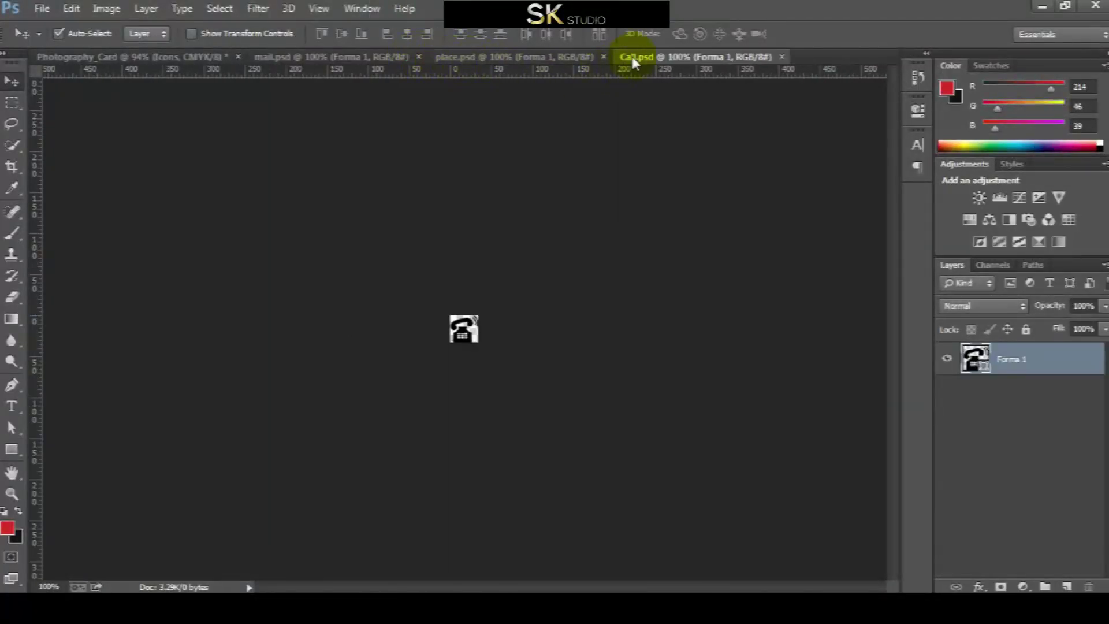
{"action": "left_click_drag", "start_coordinate": [632, 56], "coordinate": [474, 310]}
{"action": "left_click_drag", "start_coordinate": [470, 54], "coordinate": [468, 144]}
{"action": "left_click_drag", "start_coordinate": [391, 58], "coordinate": [706, 215]}
Copy the @, location pin and phone icons onto the card, then close the icon documents
{"action": "left_click_drag", "start_coordinate": [696, 306], "coordinate": [409, 198]}
{"action": "left_click", "coordinate": [440, 174]}
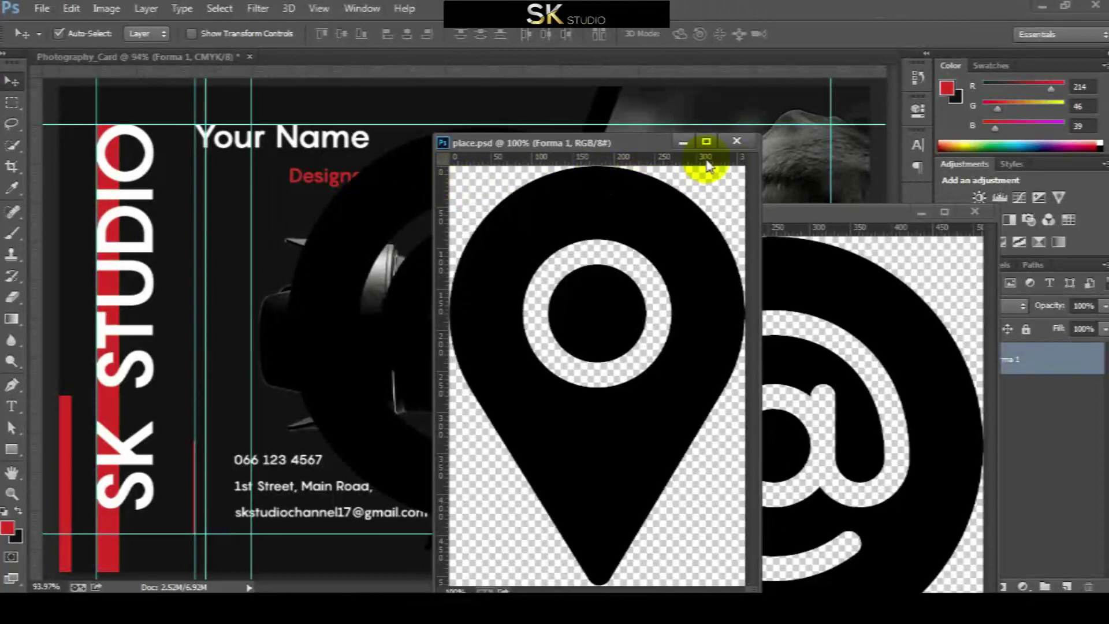
{"action": "left_click", "coordinate": [842, 257]}
{"action": "left_click", "coordinate": [965, 214]}
{"action": "left_click", "coordinate": [722, 188]}
{"action": "left_click_drag", "start_coordinate": [722, 188], "coordinate": [421, 174]}
{"action": "left_click", "coordinate": [736, 141]}
{"action": "left_click_drag", "start_coordinate": [511, 347], "coordinate": [236, 460]}
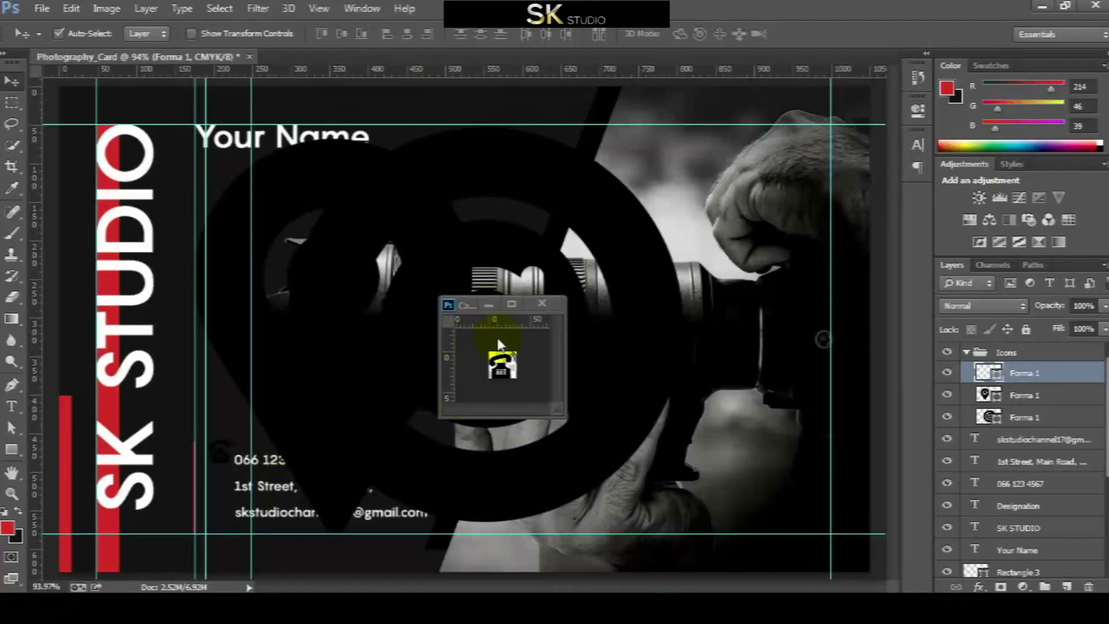
{"action": "left_click", "coordinate": [542, 303]}
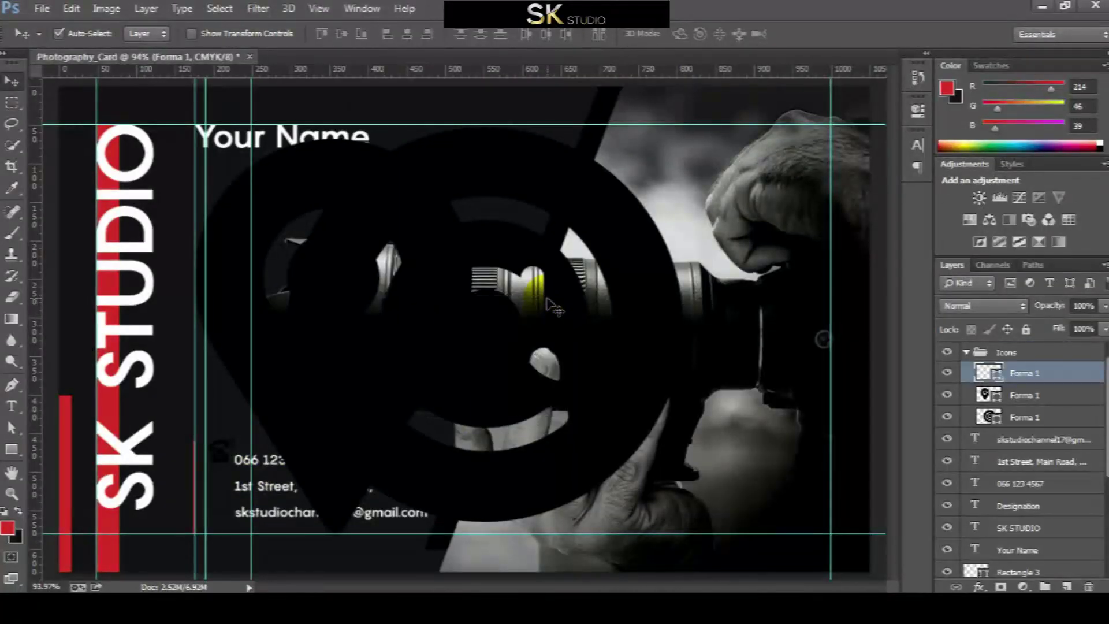
Reorder the icon layers in the Icons group, moving the @ icon layer to the top
{"action": "left_click", "coordinate": [1028, 398]}
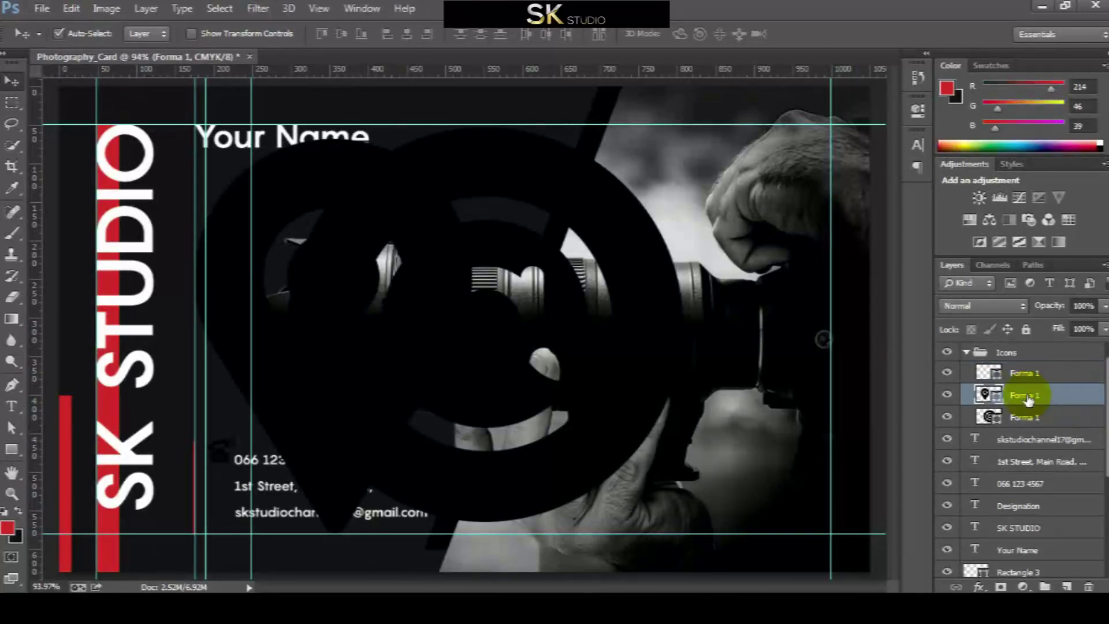
{"action": "left_click", "coordinate": [1023, 373]}
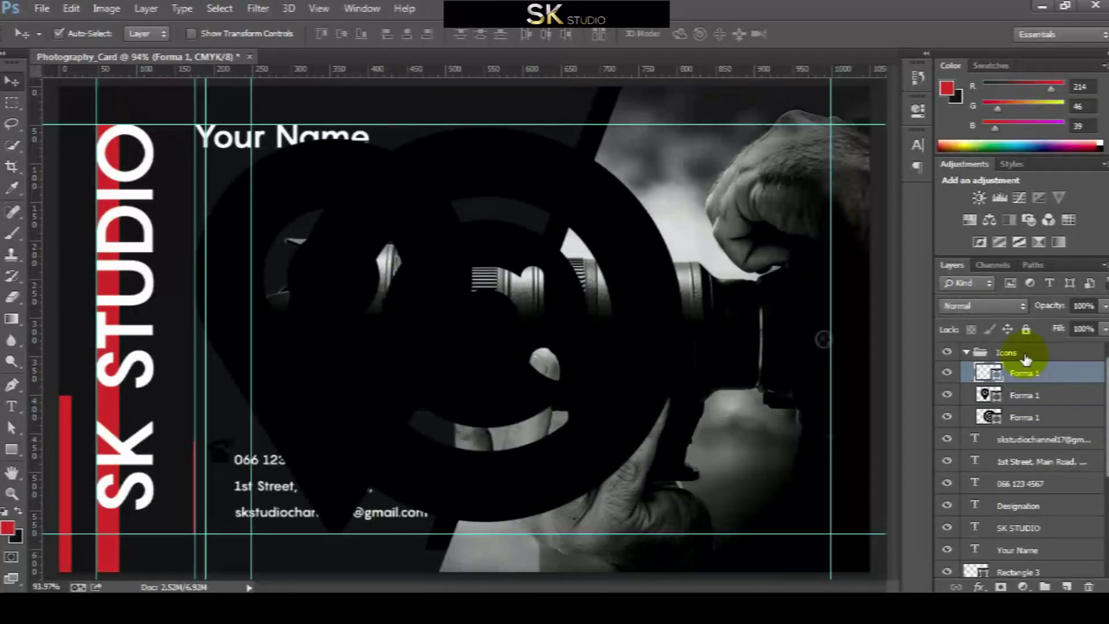
{"action": "left_click", "coordinate": [1022, 354]}
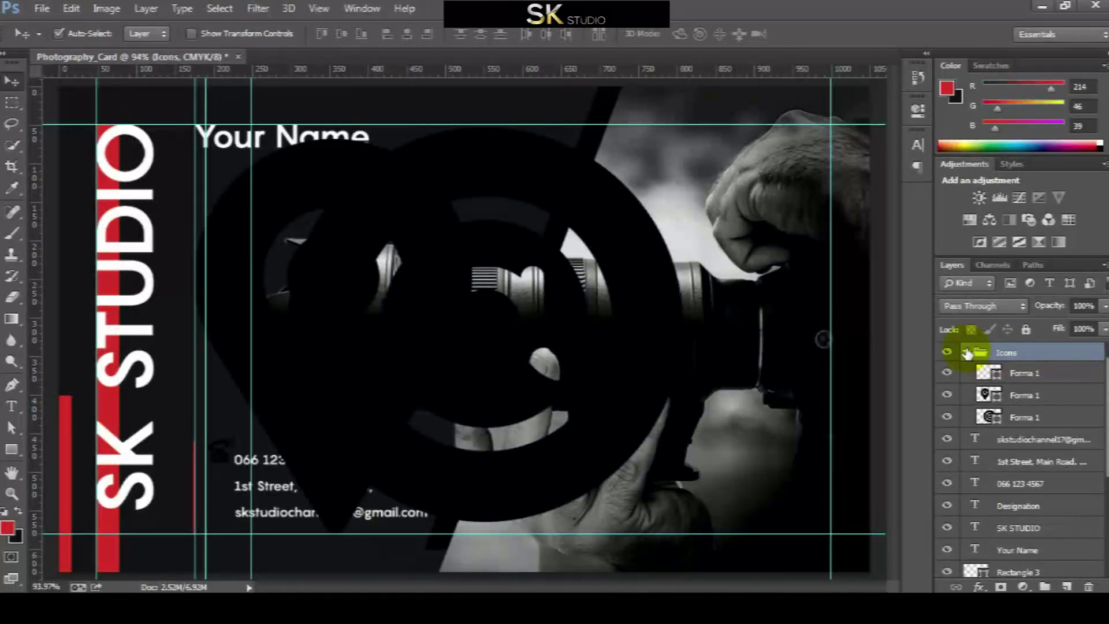
{"action": "left_click", "coordinate": [966, 352]}
{"action": "left_click", "coordinate": [966, 353]}
{"action": "left_click", "coordinate": [1015, 373]}
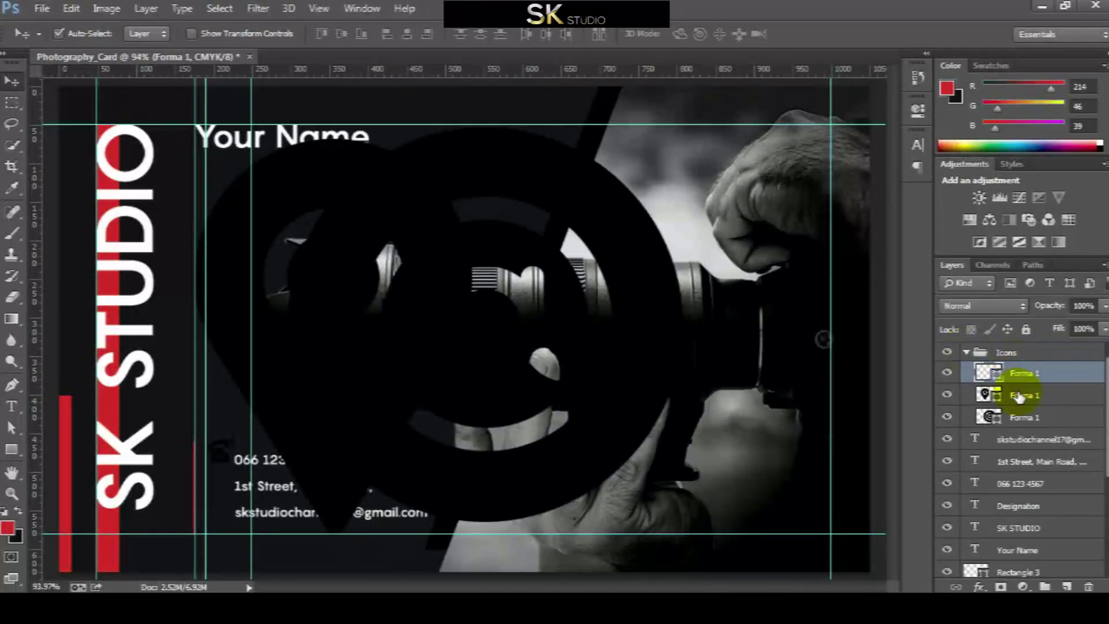
{"action": "left_click", "coordinate": [1018, 396]}
{"action": "mouse_move", "coordinate": [1018, 419]}
{"action": "left_mouse_down"}
{"action": "mouse_move", "coordinate": [1015, 372]}
{"action": "mouse_move", "coordinate": [1024, 424]}
{"action": "left_mouse_up"}
Reduce the phone icon's height in the options bar
{"action": "key", "text": "a"}
{"action": "left_click", "coordinate": [377, 34]}
{"action": "left_click", "coordinate": [293, 35]}
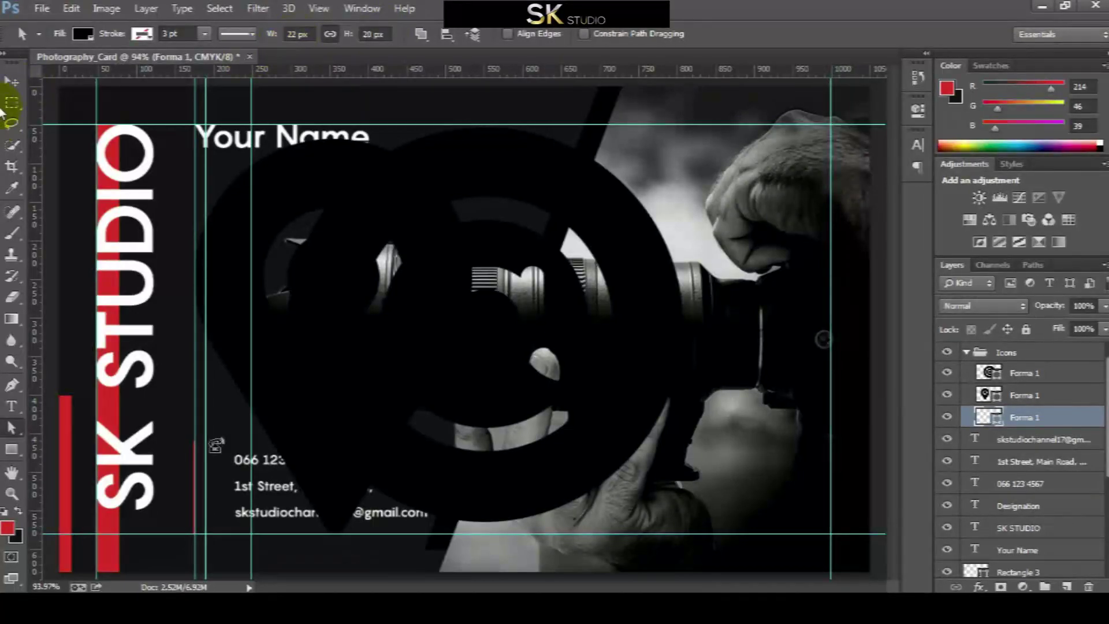
{"action": "left_click", "coordinate": [12, 82]}
Set the pin icon's height to 20 px and move it beside the 1st Street address line
{"action": "left_click", "coordinate": [998, 397]}
{"action": "key", "text": "a"}
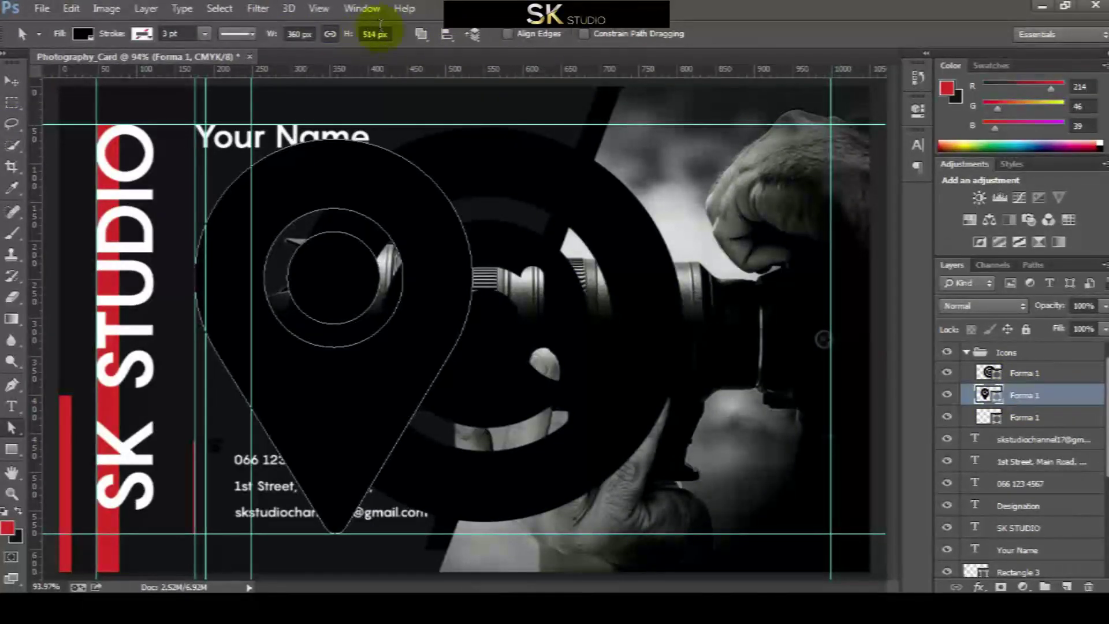
{"action": "left_click", "coordinate": [376, 35]}
{"action": "type", "text": "20"}
{"action": "key", "text": "Return"}
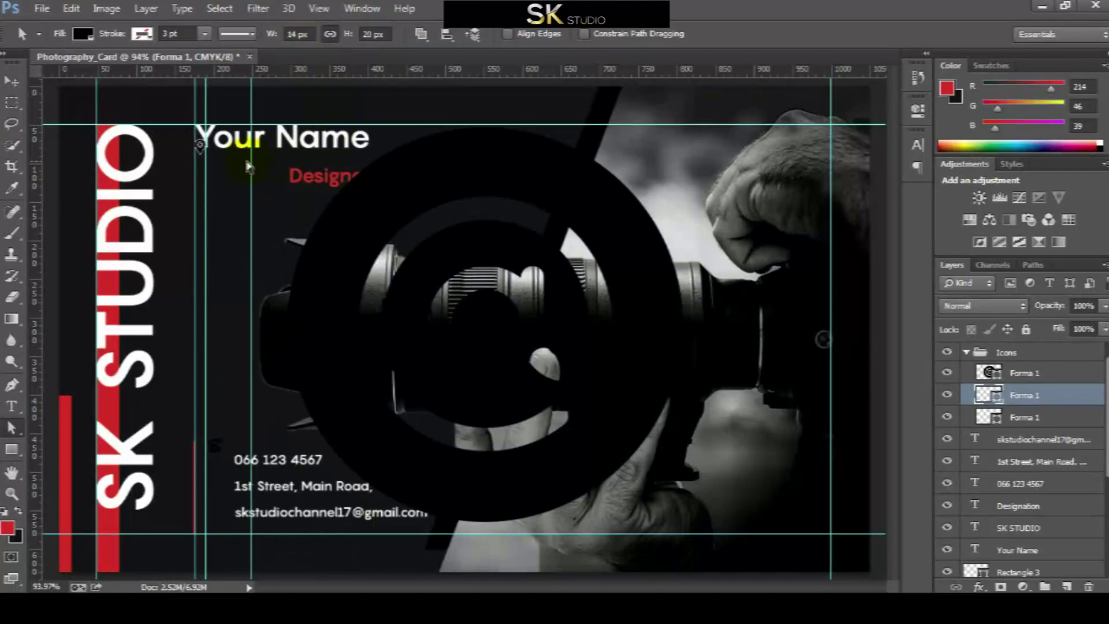
{"action": "key", "text": "v"}
{"action": "left_click_drag", "start_coordinate": [204, 154], "coordinate": [219, 485]}
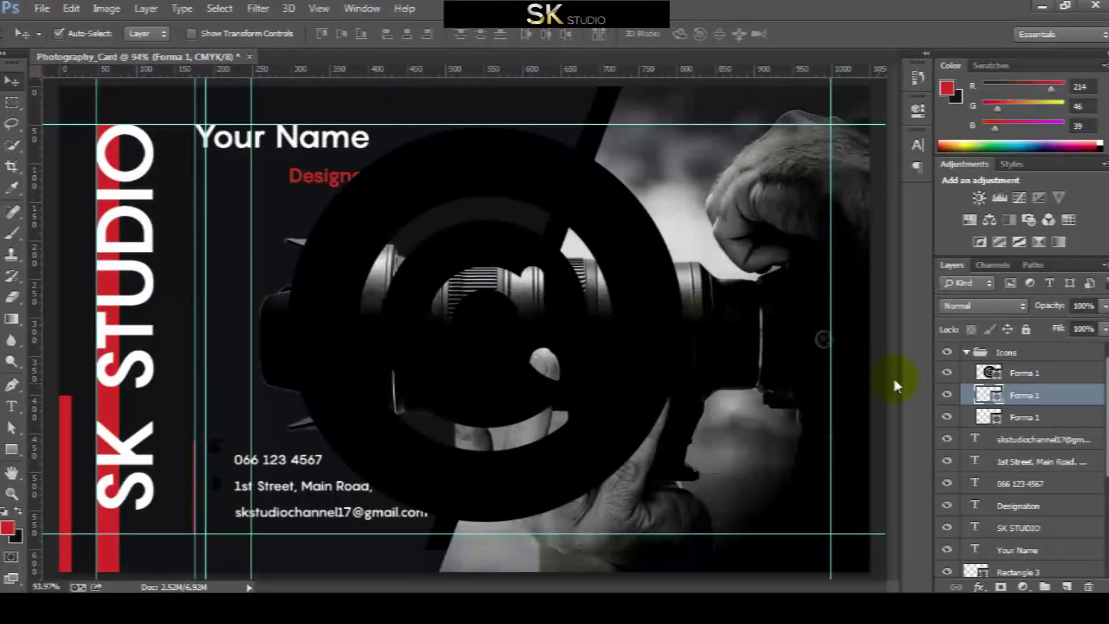
Shrink the @ icon's height and move it beside the e-mail line
{"action": "left_click", "coordinate": [1026, 373]}
{"action": "key", "text": "a"}
{"action": "left_click", "coordinate": [376, 33]}
{"action": "type", "text": "2"}
{"action": "key", "text": "Return"}
{"action": "key", "text": "v"}
{"action": "left_click_drag", "start_coordinate": [304, 151], "coordinate": [222, 517]}
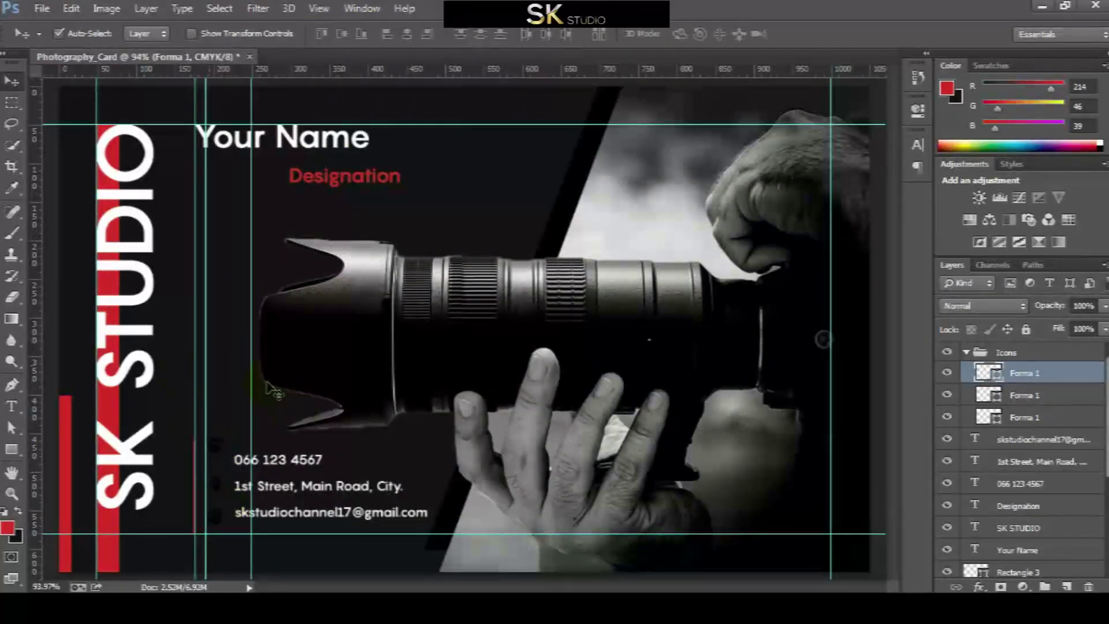
Rename the @, pin and phone icon layers to Mail, Place and Call
{"action": "double_click", "coordinate": [1025, 373]}
{"action": "type", "text": "Mai"}
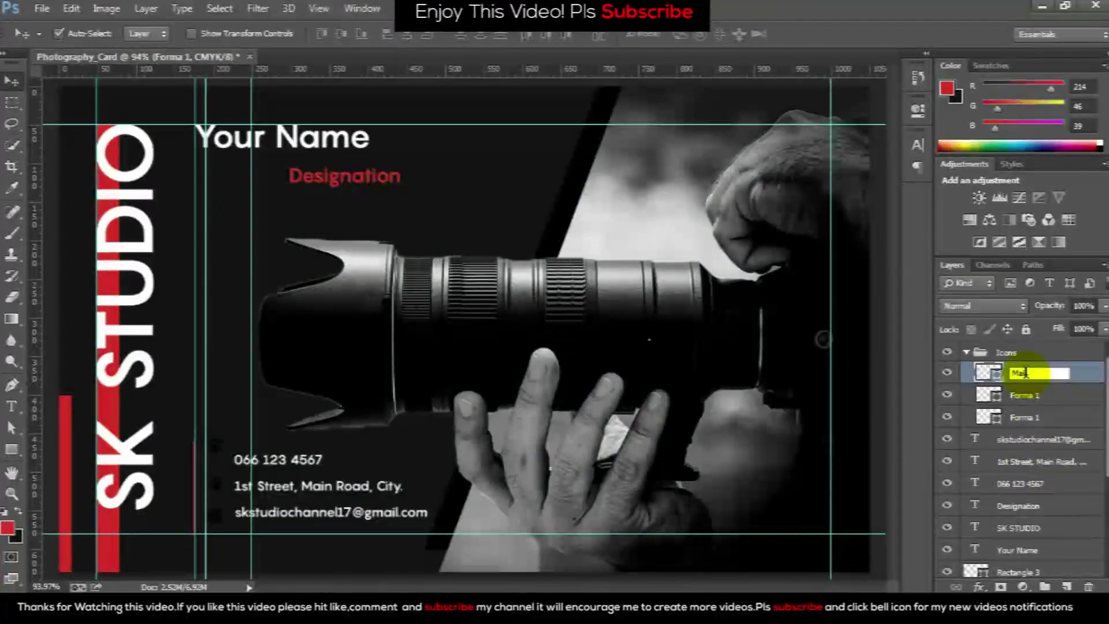
{"action": "type", "text": "l"}
{"action": "key", "text": "Return"}
{"action": "left_click", "coordinate": [1030, 399]}
{"action": "double_click", "coordinate": [1030, 398]}
{"action": "type", "text": "Alace"}
{"action": "key", "text": "Return"}
{"action": "left_click", "coordinate": [1027, 421]}
{"action": "double_click", "coordinate": [1026, 419]}
{"action": "type", "text": "Call"}
{"action": "key", "text": "Return"}
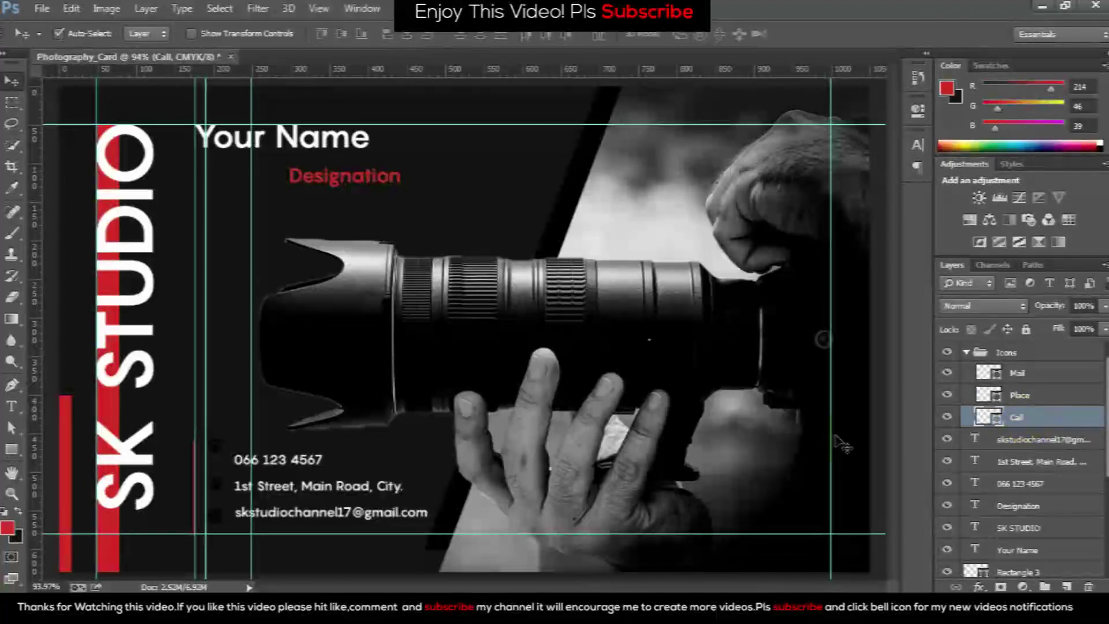
Zoom in on the contact icons and nudge the pin icon into line with the address
{"action": "key", "text": "z"}
{"action": "left_click_drag", "start_coordinate": [224, 517], "coordinate": [258, 487]}
{"action": "scroll", "coordinate": [226, 470], "scroll_direction": "down", "scroll_amount": 1}
{"action": "key", "text": "v"}
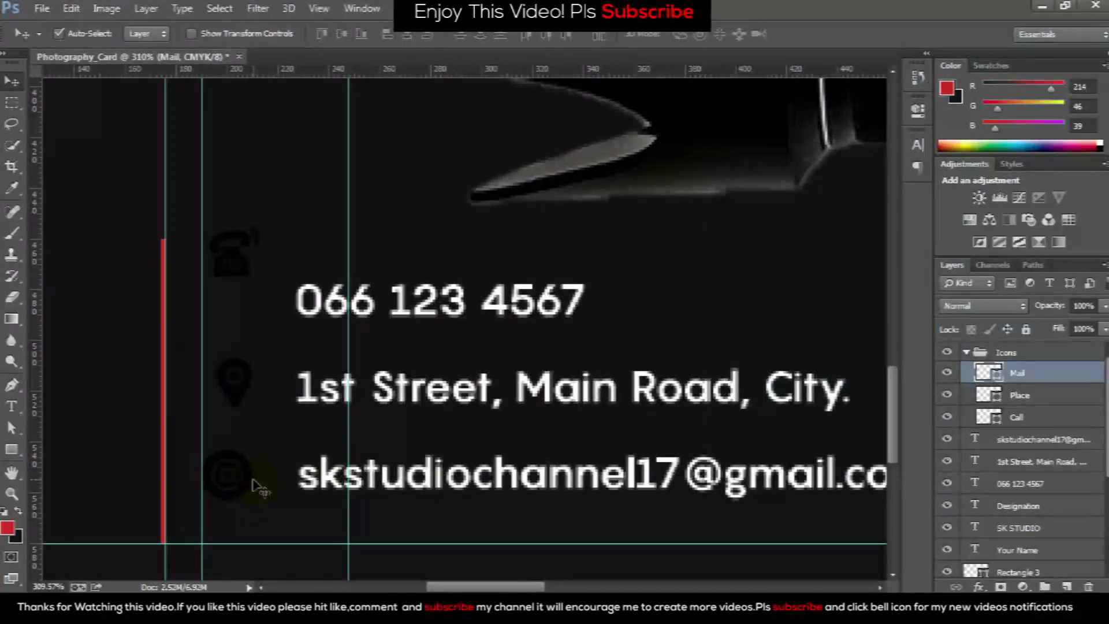
{"action": "left_click", "coordinate": [239, 402]}
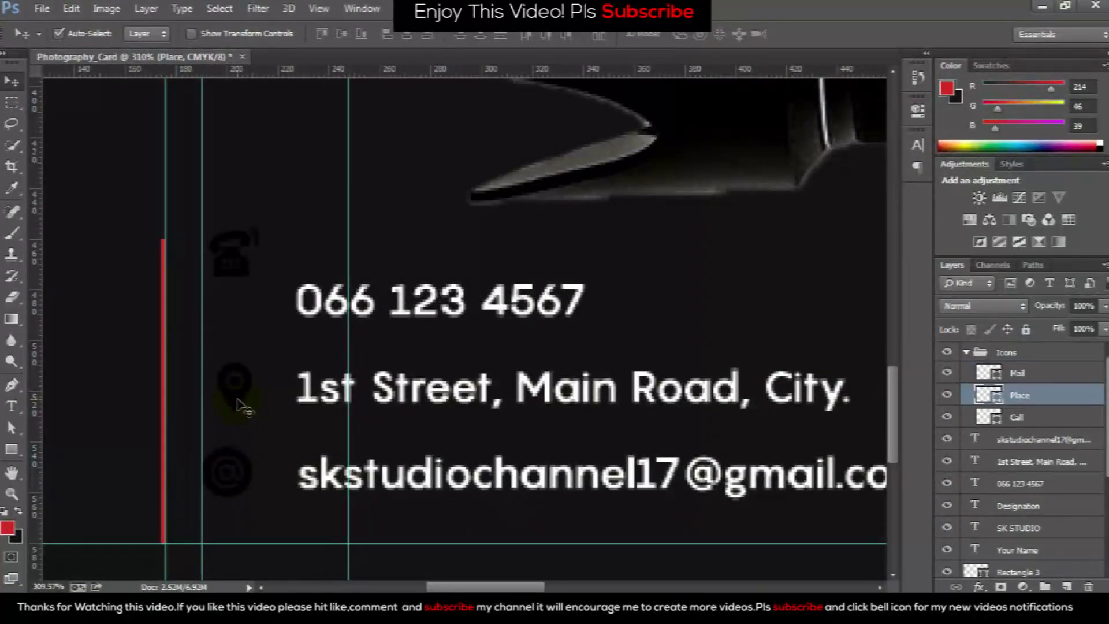
{"action": "key", "text": "shift+Left"}
{"action": "key", "text": "shift+Right"}
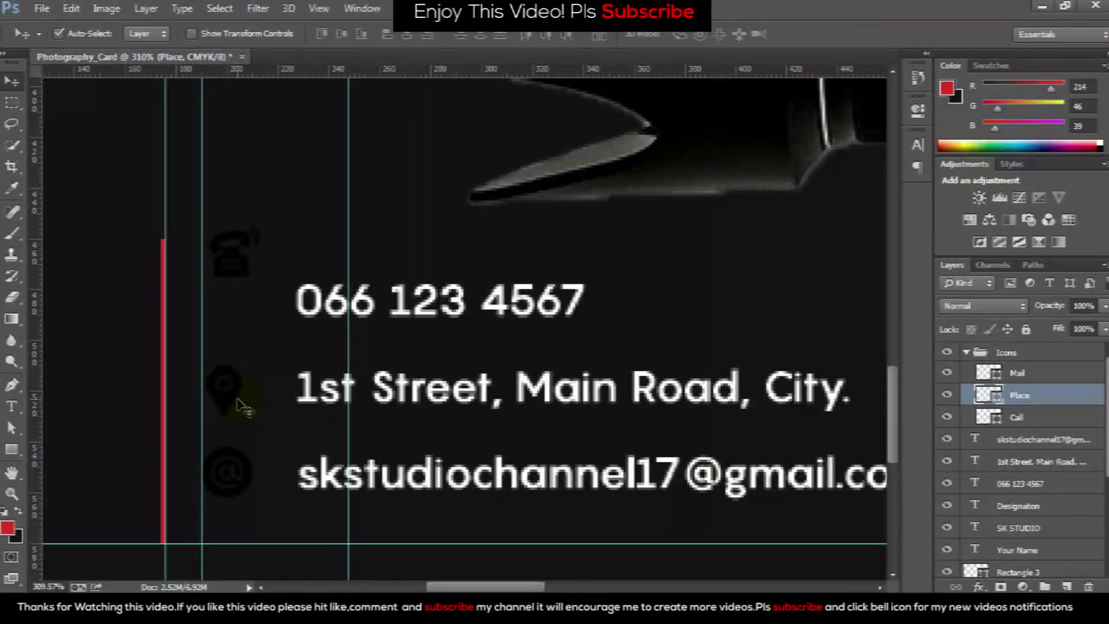